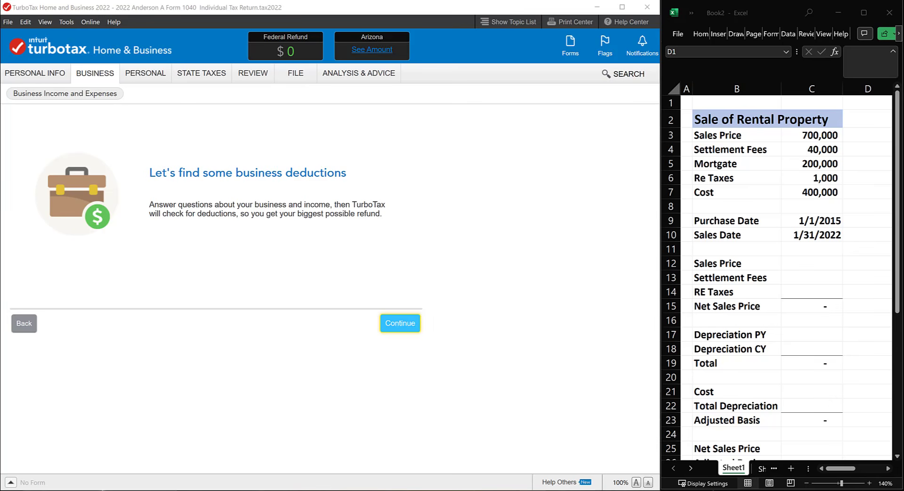
Step: Bring the HUD-1 settlement statement on screen, enlarge its window and examine the seller's transaction summary, including settlement charges, mortgage payoff and taxes
drag(0, 156, 378, 6)
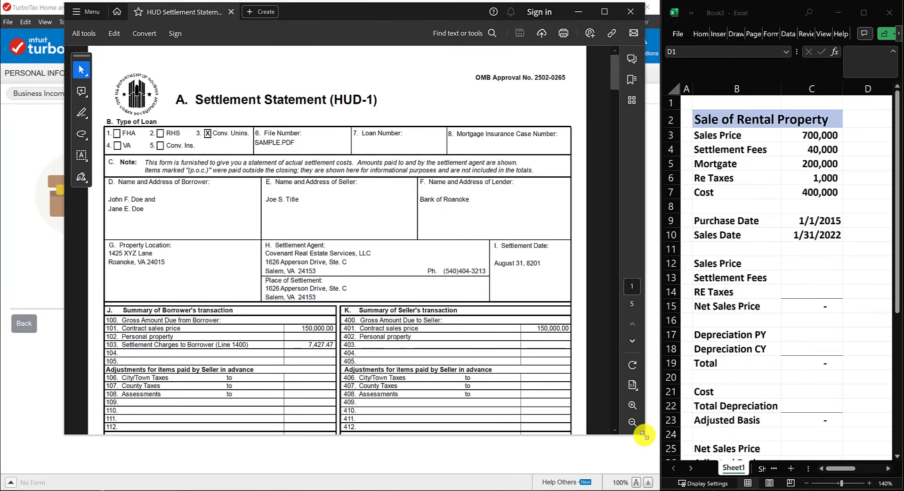
drag(644, 433, 667, 480)
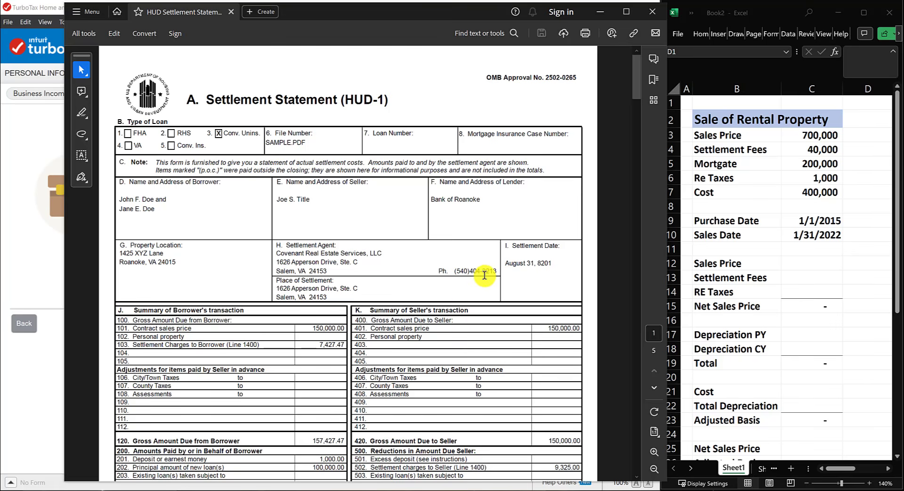
scroll(484, 266, down, 3)
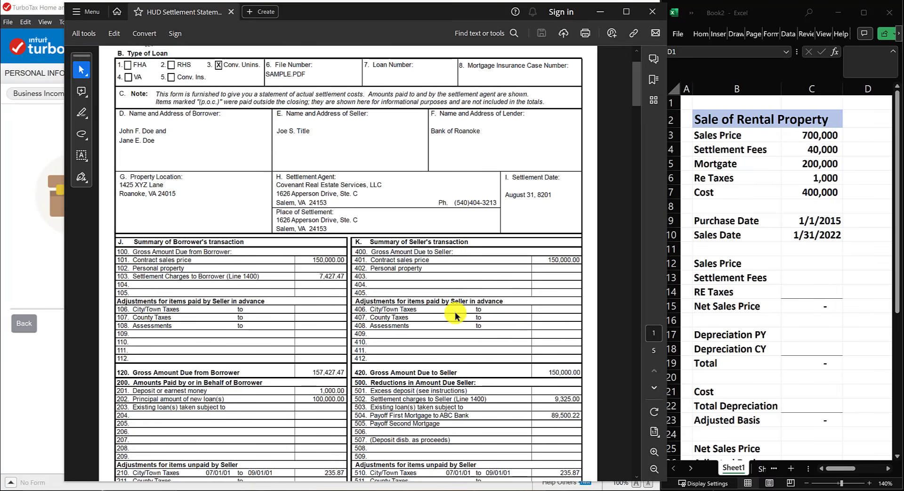
scroll(464, 293, down, 2)
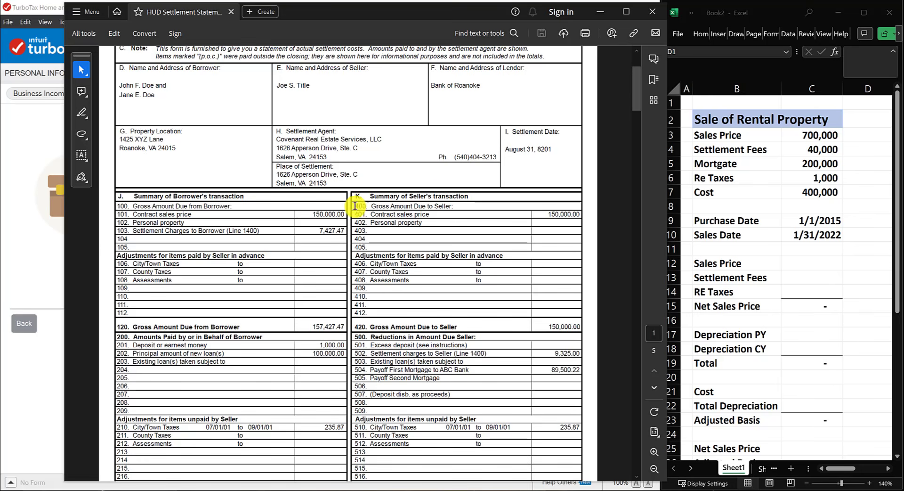
scroll(503, 210, up, 1)
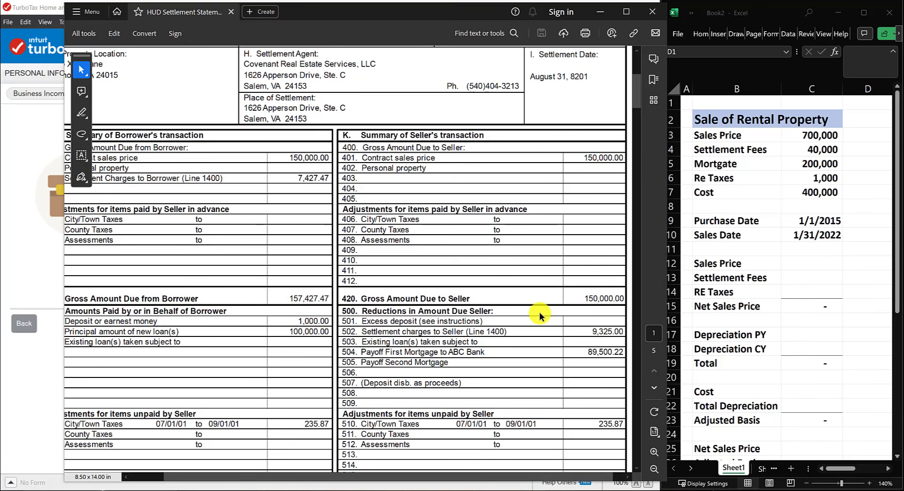
scroll(539, 312, down, 1)
scroll(513, 278, down, 1)
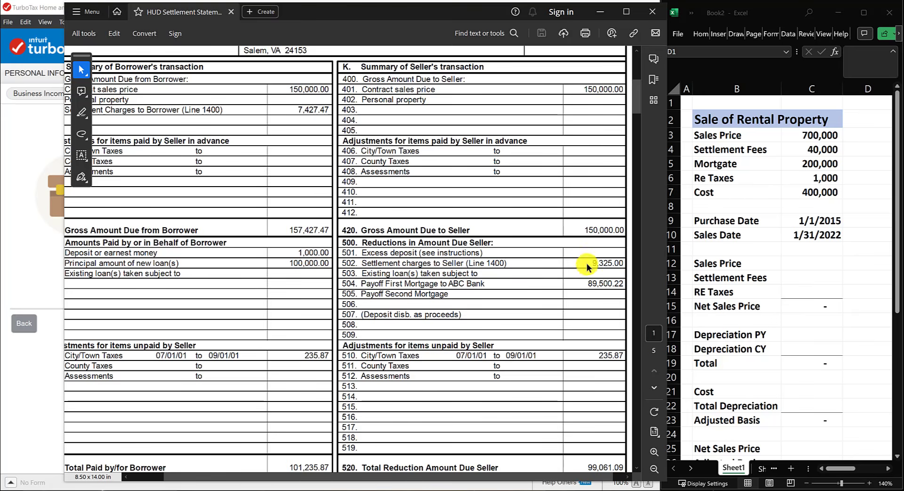
scroll(513, 281, down, 3)
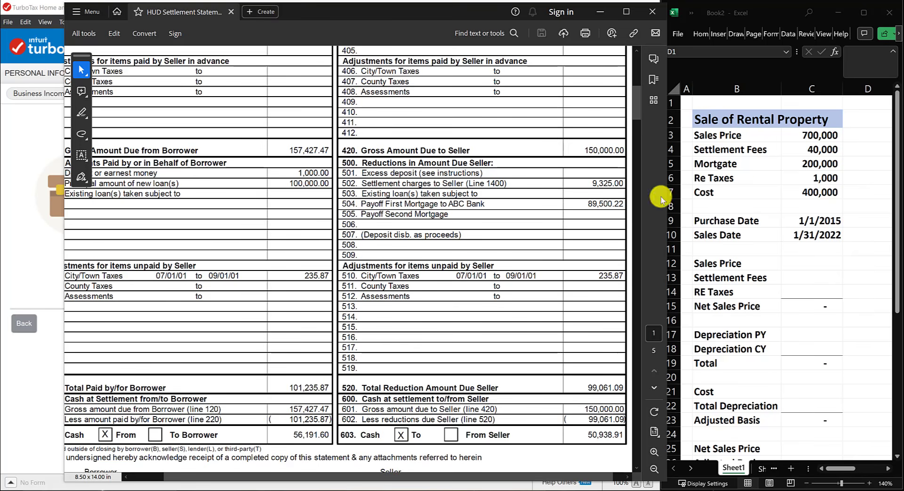
scroll(452, 215, up, 1)
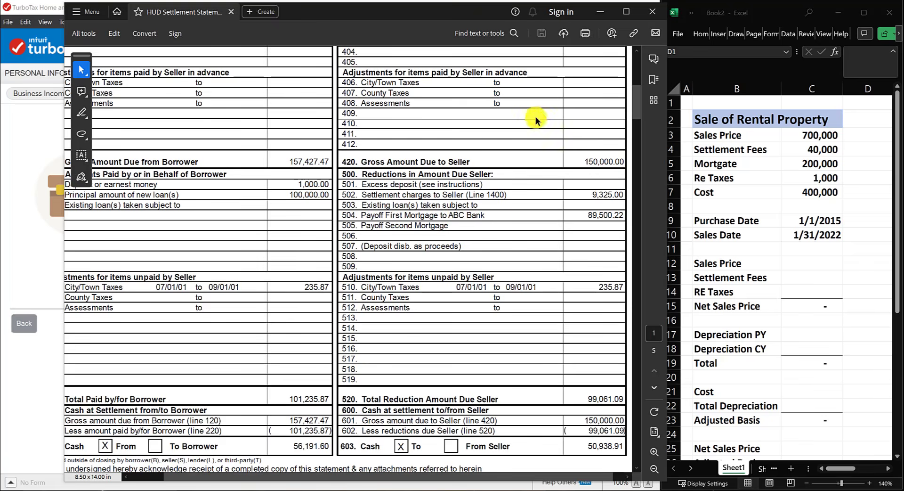
scroll(370, 222, up, 5)
scroll(367, 221, up, 5)
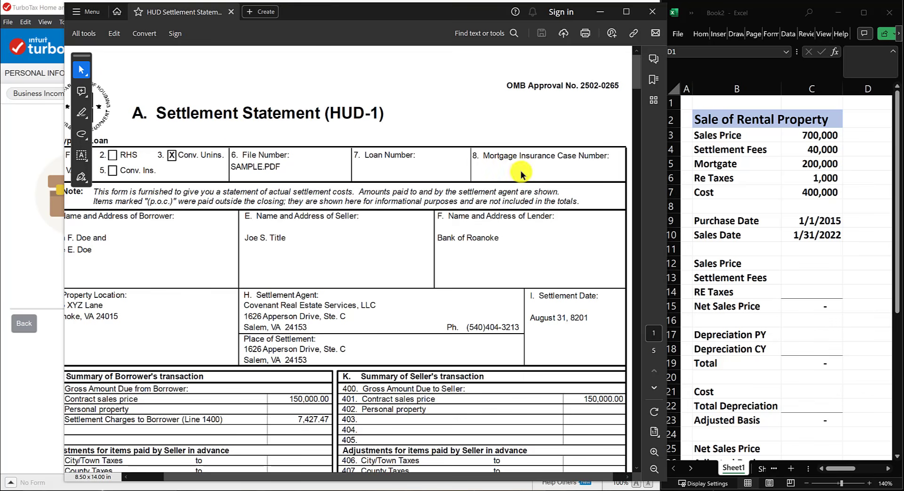
Step: Review the sales price, settlement fees, mortgage, real estate taxes and cost in the Excel worksheet, and move the settlement statement off screen
click(753, 201)
click(807, 136)
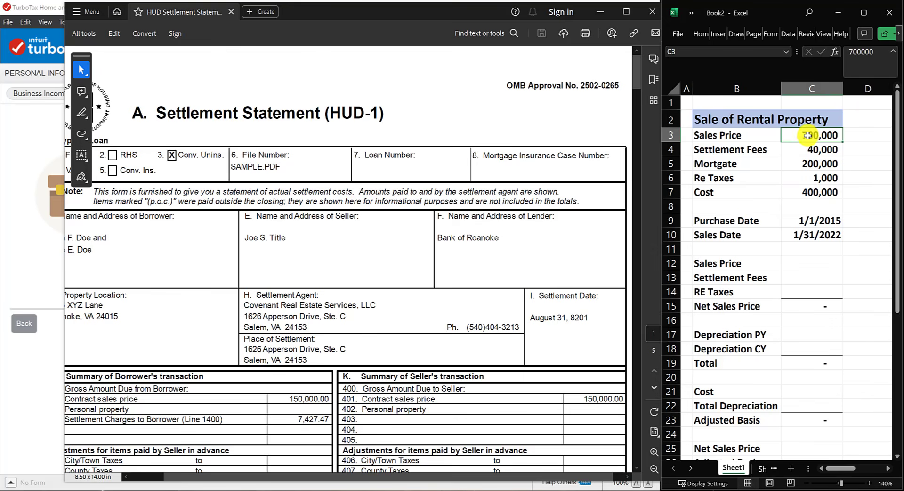
click(799, 149)
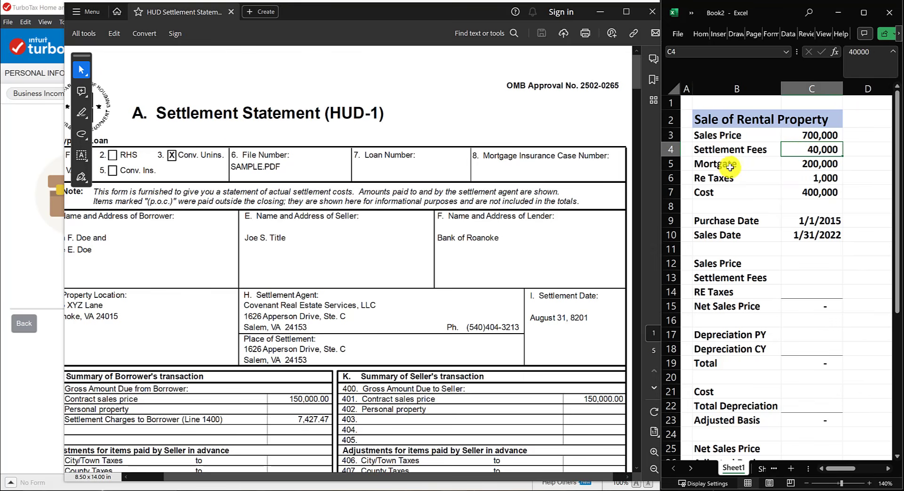
drag(728, 164, 804, 167)
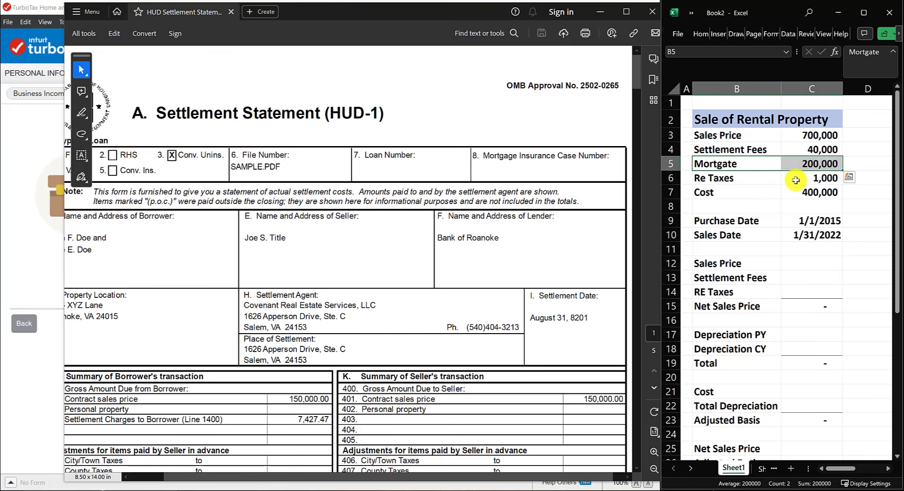
click(801, 179)
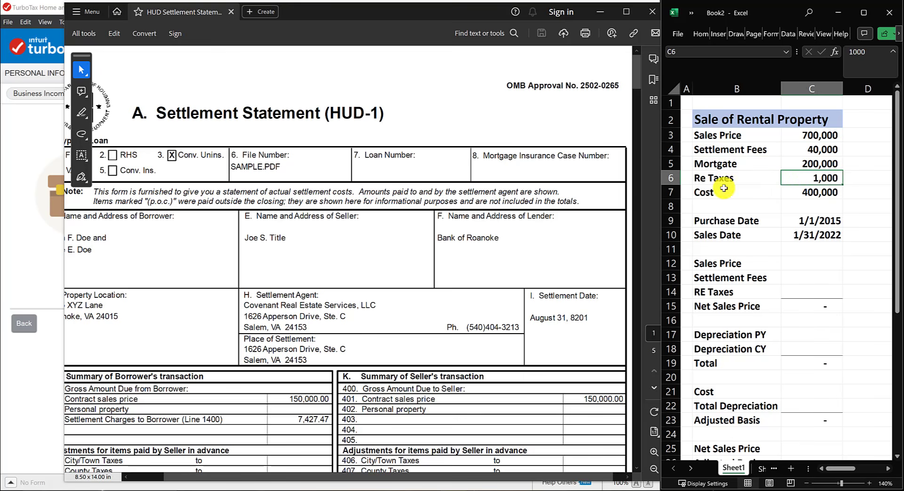
drag(723, 190, 803, 192)
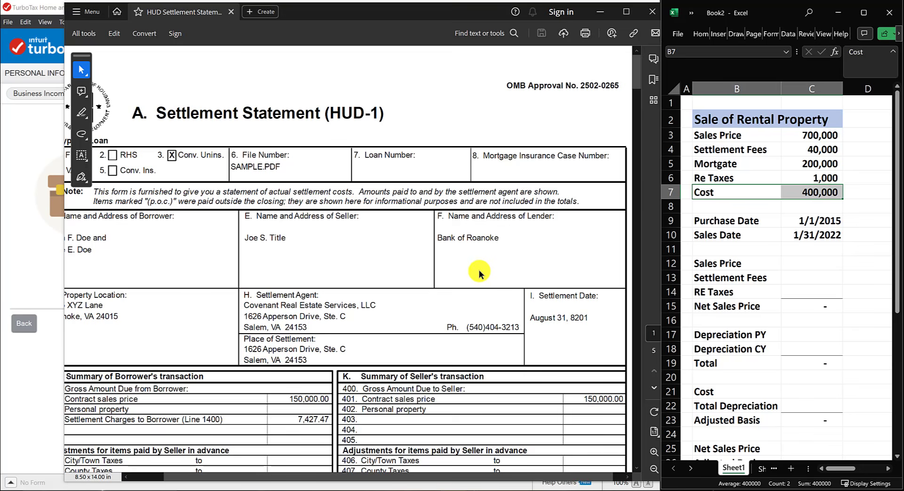
scroll(474, 270, down, 1)
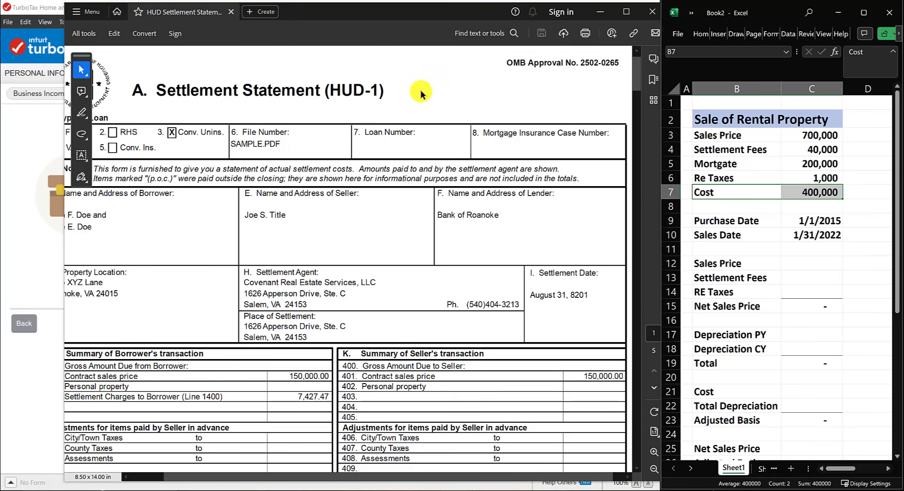
click(774, 235)
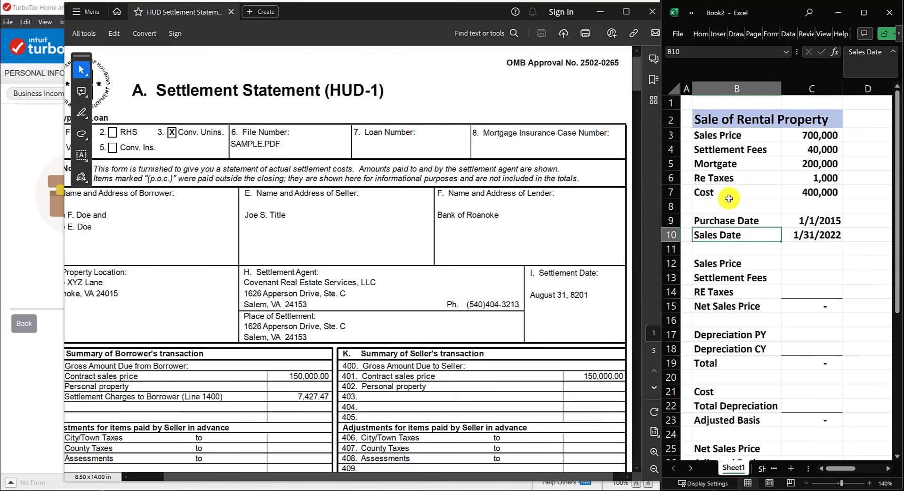
click(712, 193)
drag(712, 193, 800, 192)
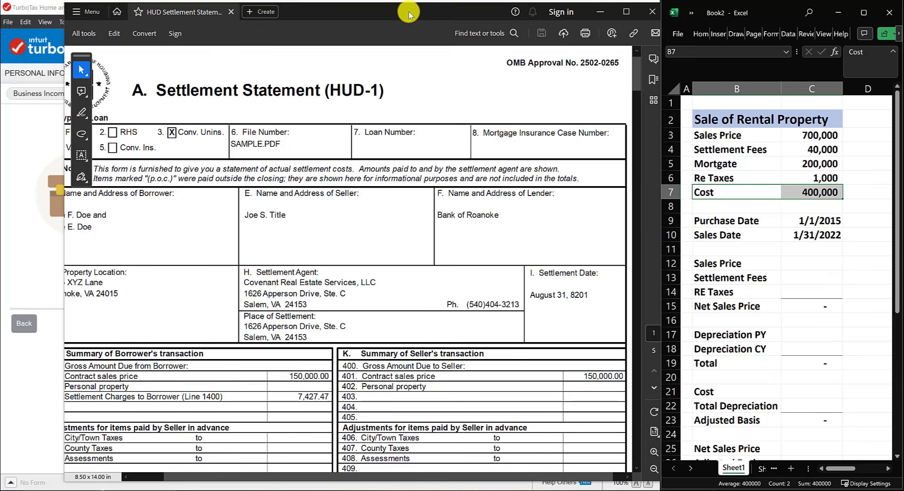
drag(409, 13, 0, 68)
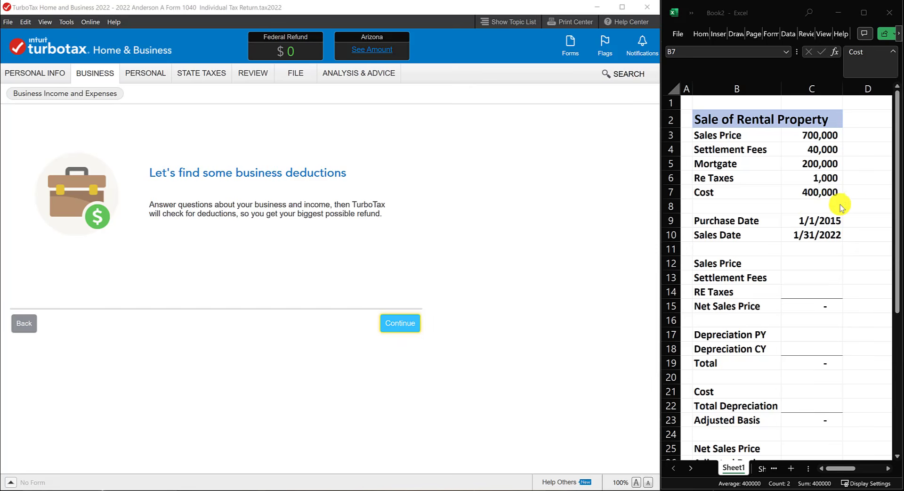
Step: Go through the rental property sale amounts in C3:C7 once more, from the sales price down to the cost
click(808, 199)
click(820, 136)
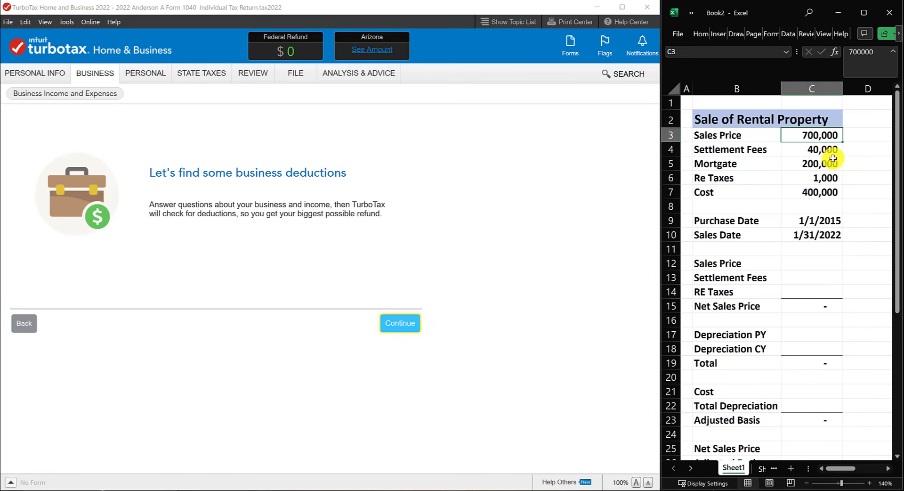
click(802, 151)
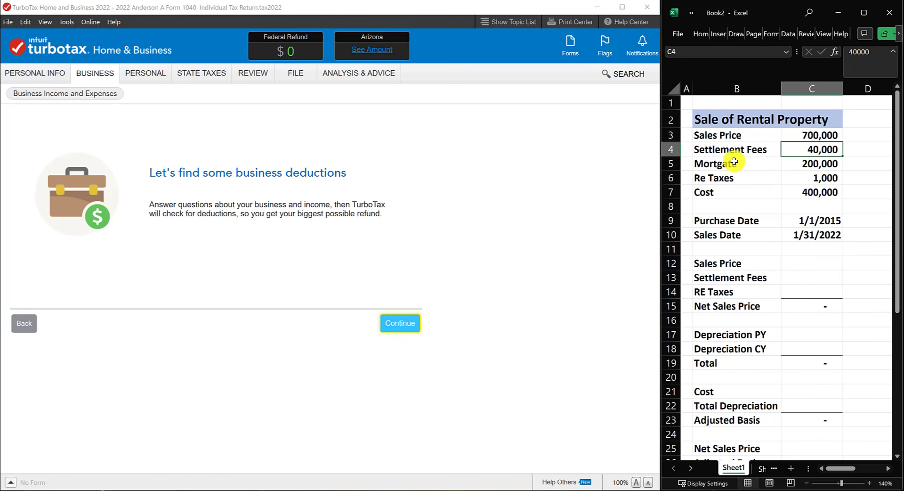
drag(736, 163, 803, 164)
click(794, 178)
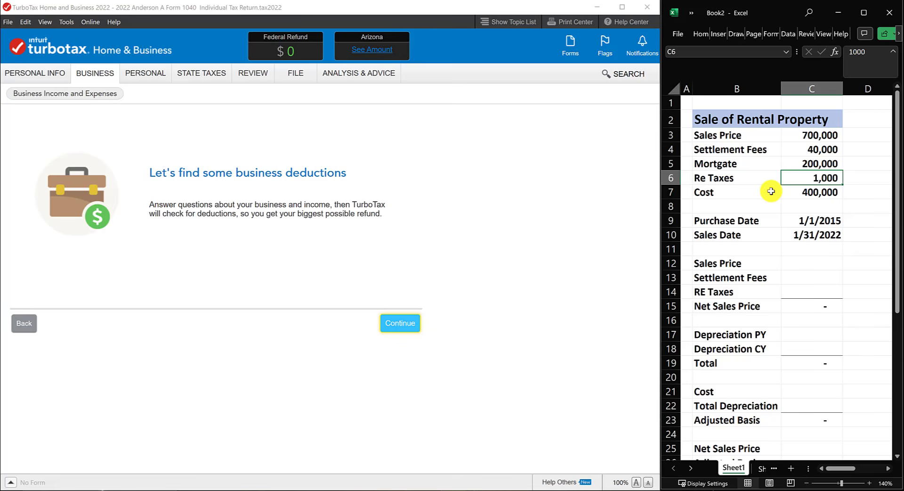
click(790, 192)
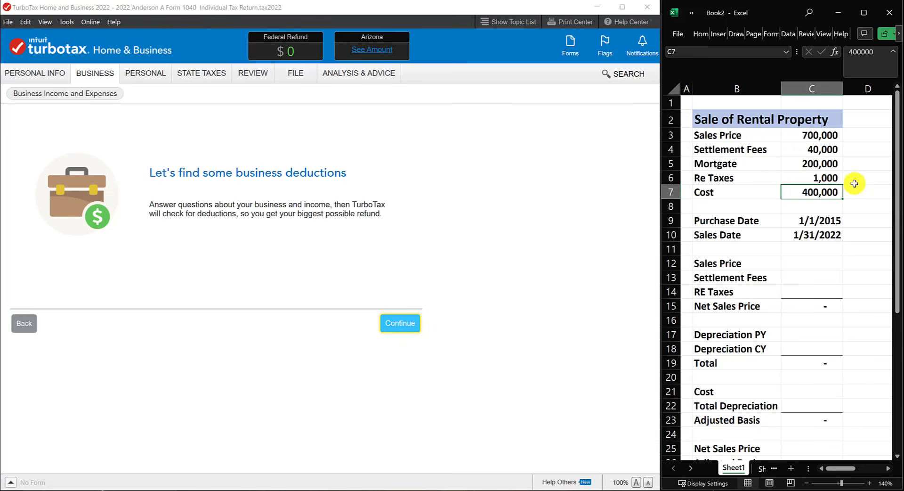
Step: Check the property's purchase date and sales date in rows 9 and 10 of the worksheet
drag(735, 222, 818, 222)
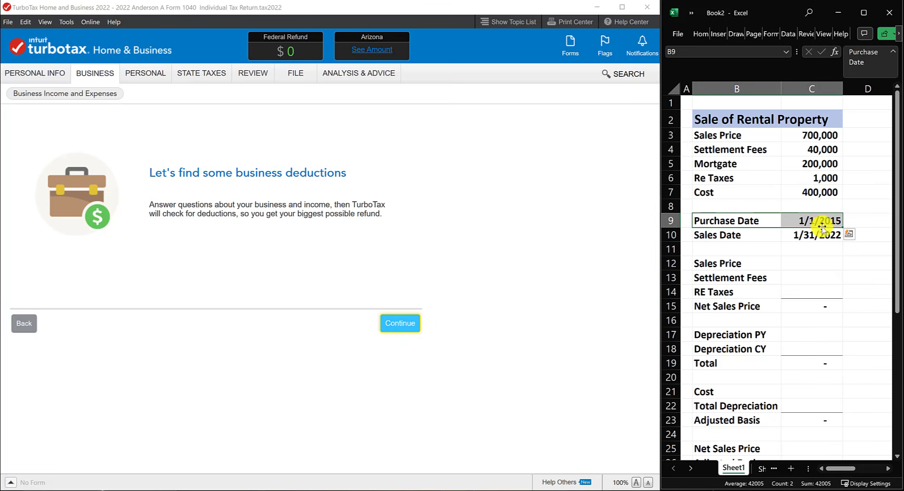
click(824, 259)
click(727, 235)
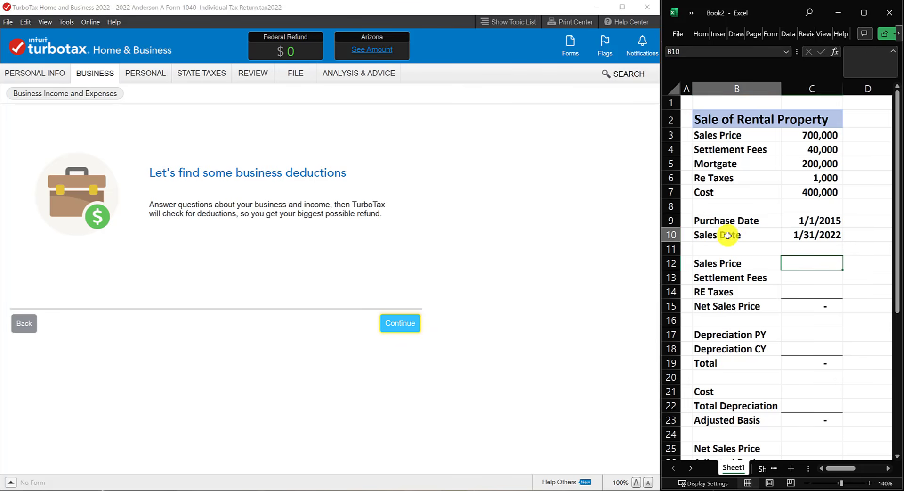
drag(728, 235, 800, 235)
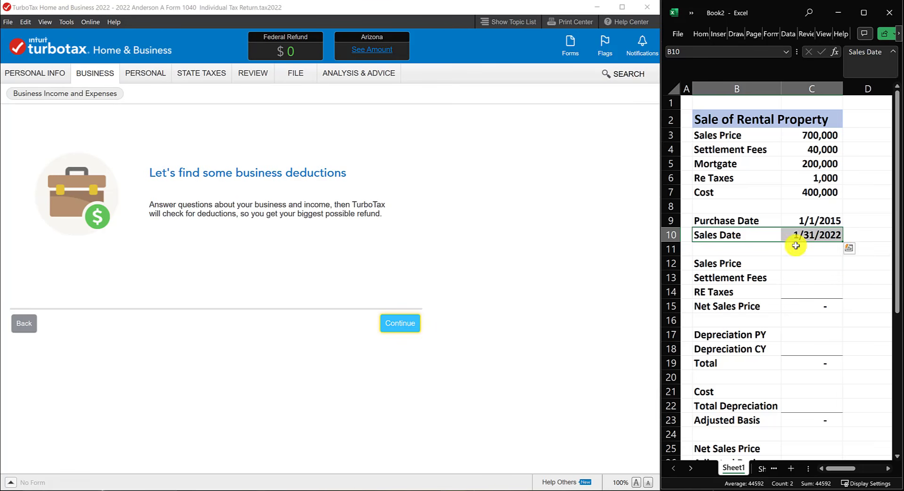
click(817, 261)
click(801, 235)
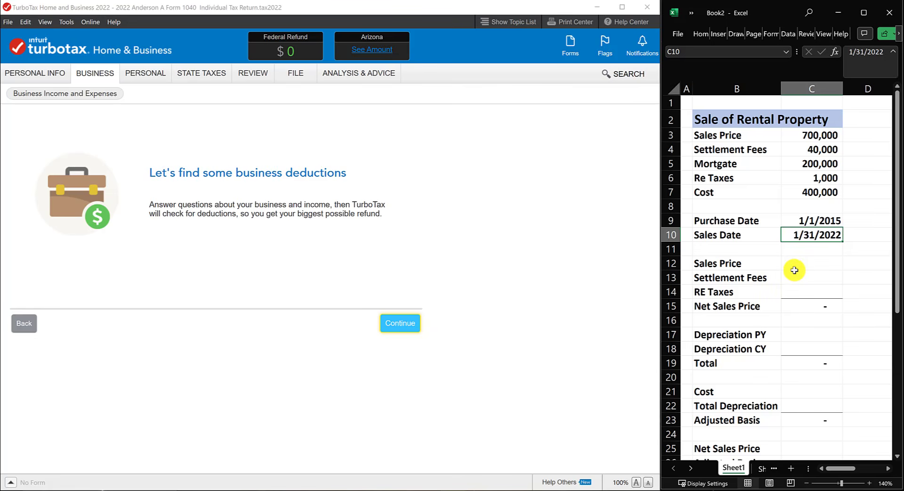
click(748, 235)
drag(796, 240, 801, 238)
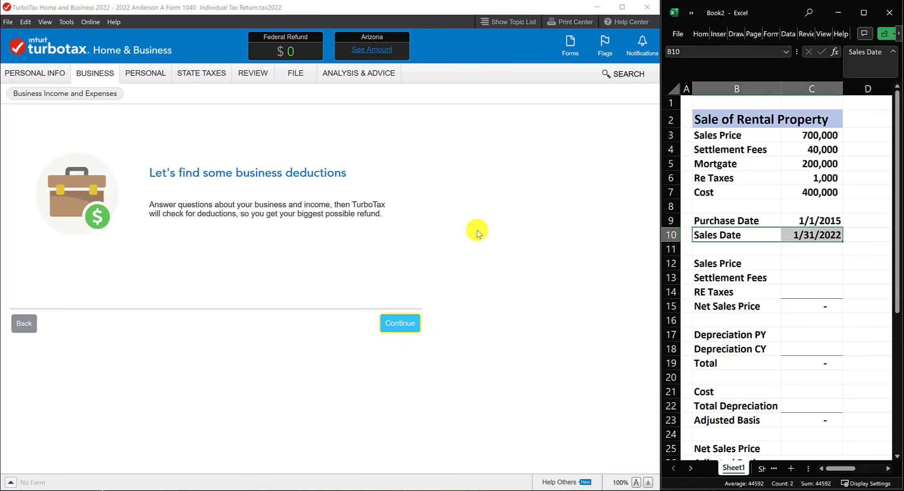
Step: Fill the Sales Price in C12 of the net sales price calculation with a formula referencing C3
click(852, 281)
click(724, 263)
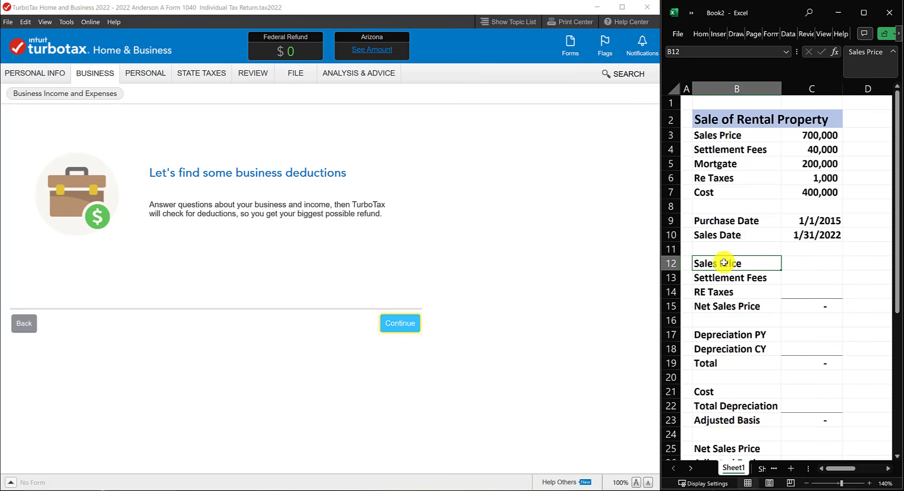
drag(723, 263, 803, 264)
click(806, 264)
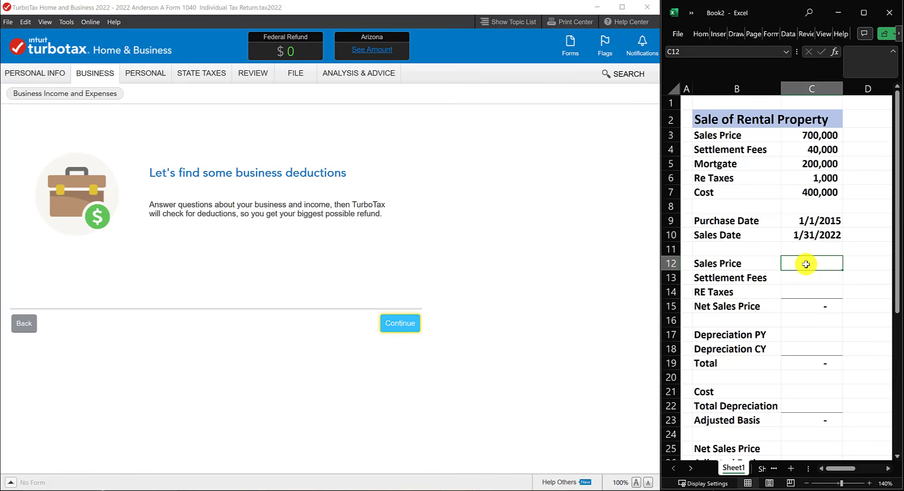
text(=)
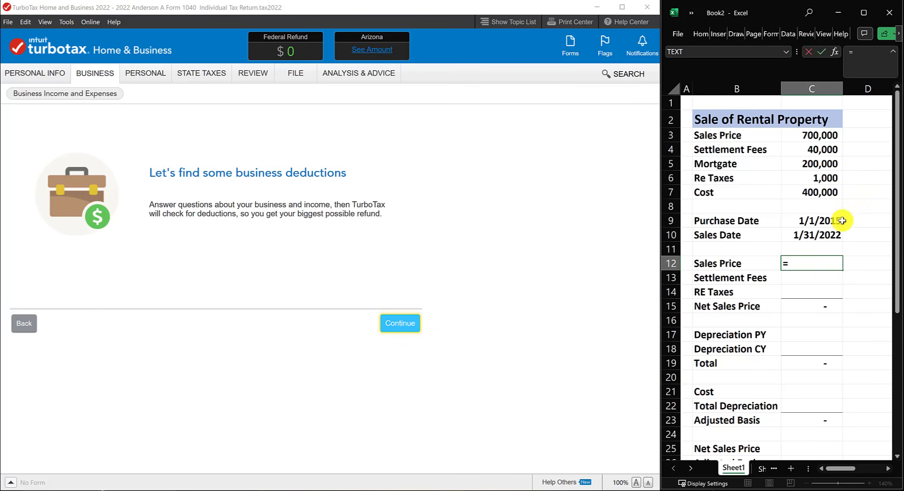
click(819, 135)
key(Return)
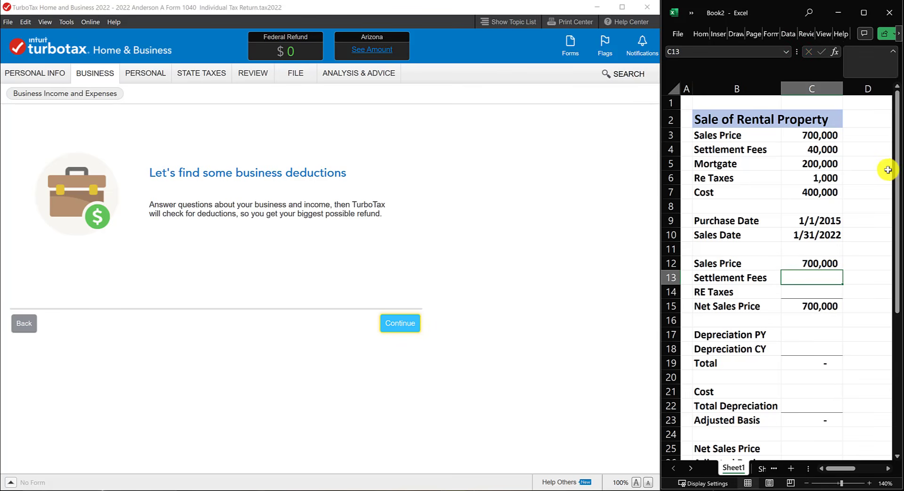
Step: Fill Settlement Fees in C13 and RE Taxes in C14 with formulas referencing C4 and C6
text(=)
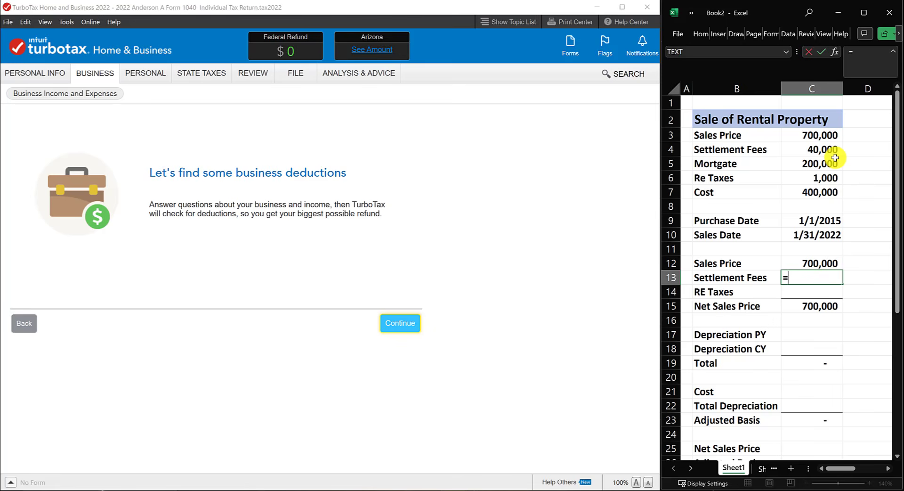
click(830, 149)
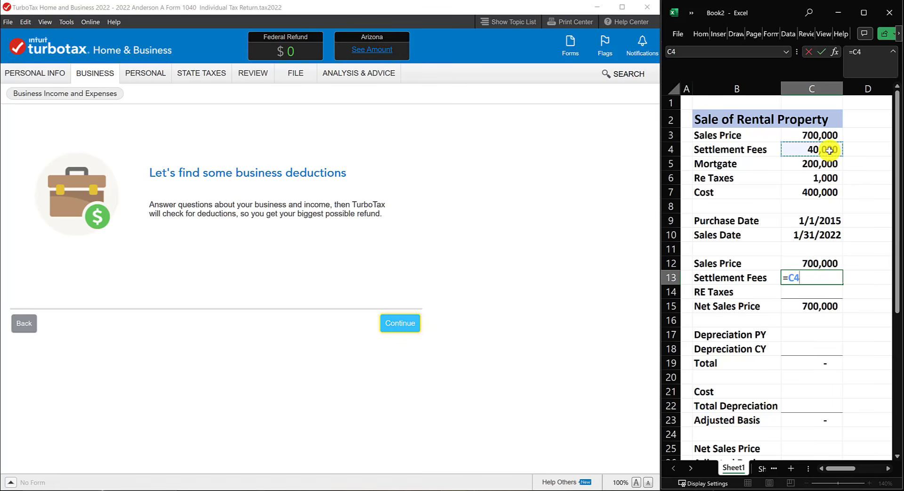
key(Return)
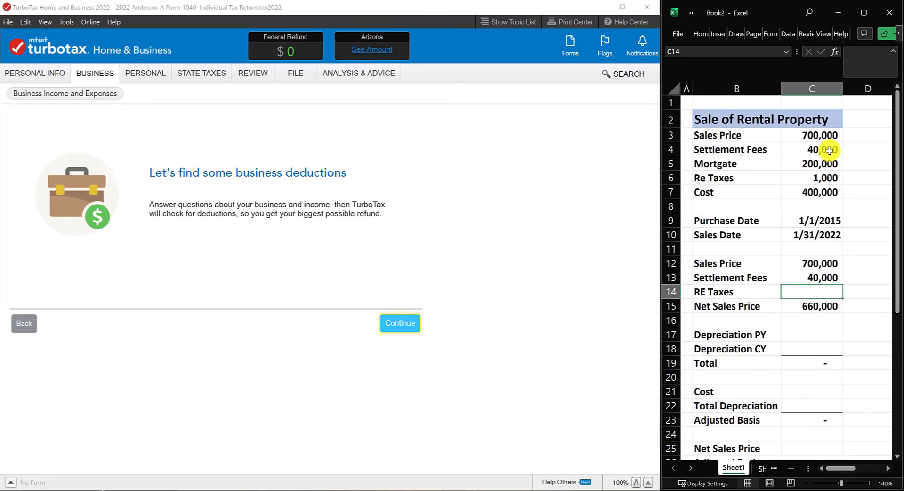
text(=)
click(821, 177)
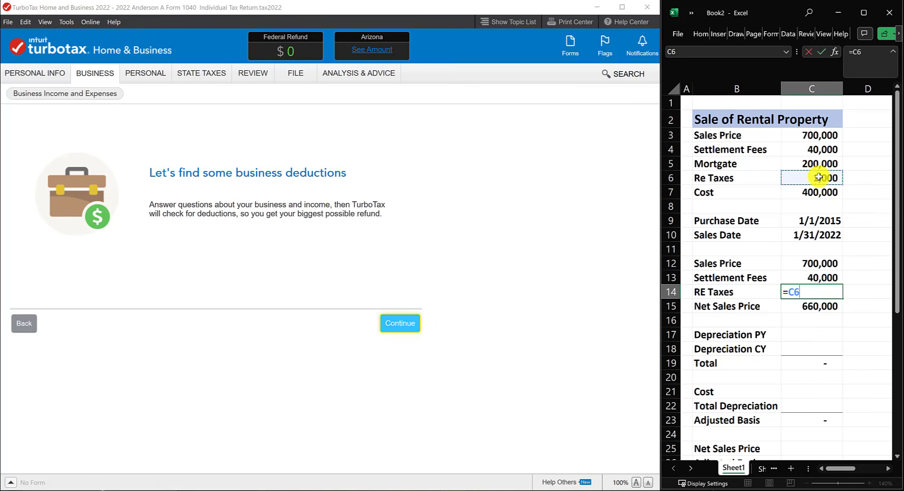
key(Return)
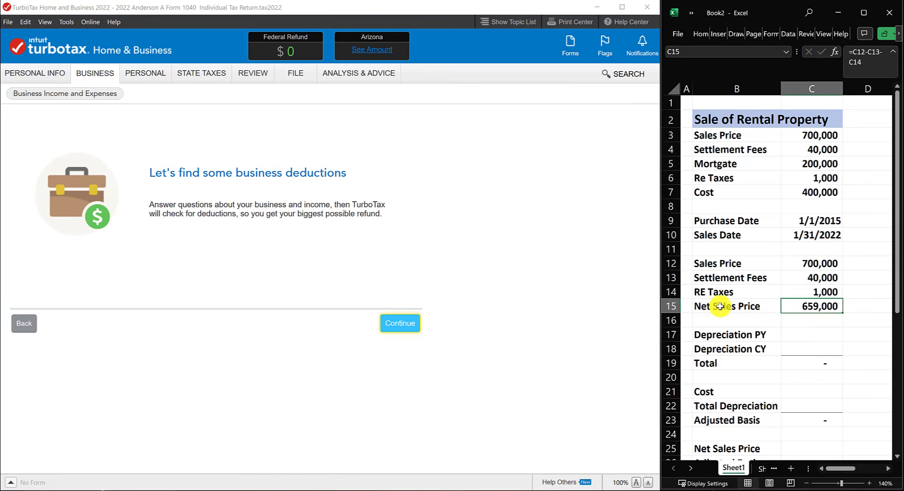
Step: Review the net sales price calculation in rows 12 to 15, covering the sales price, settlement fees, real estate taxes and net result
drag(705, 307, 813, 308)
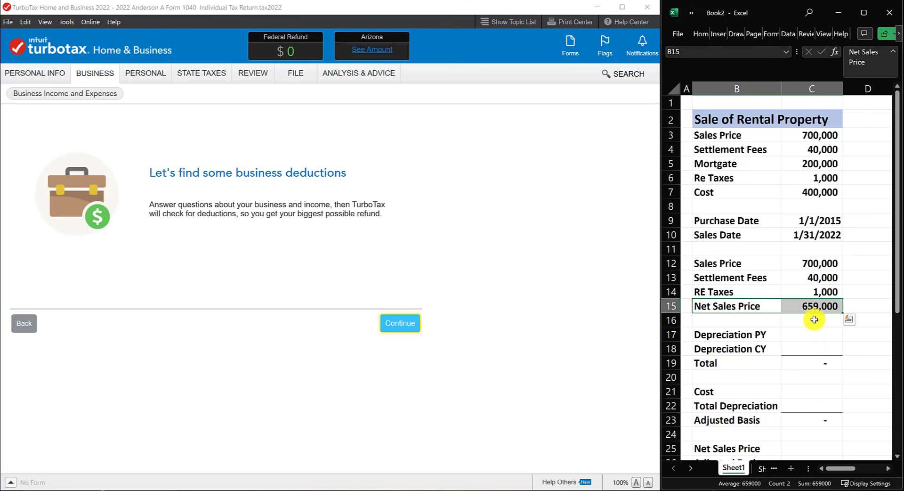
drag(704, 262, 801, 266)
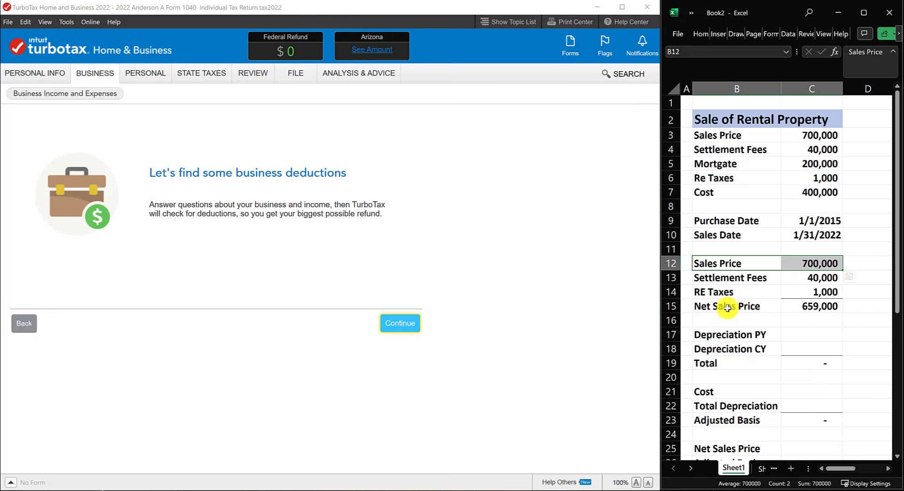
drag(736, 305, 807, 306)
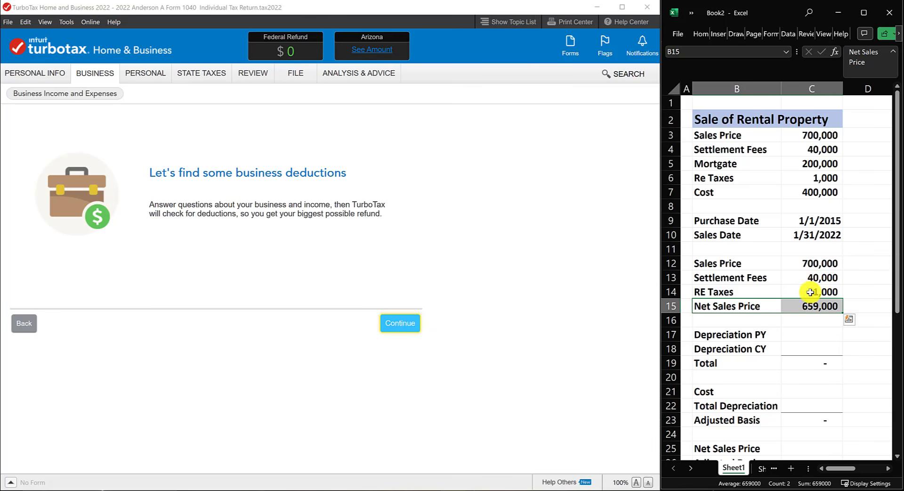
drag(805, 293, 737, 288)
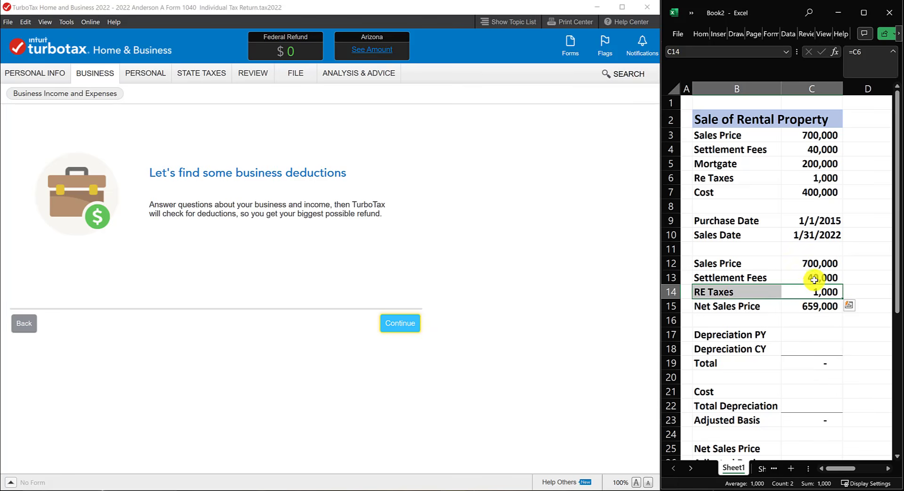
drag(791, 277, 737, 279)
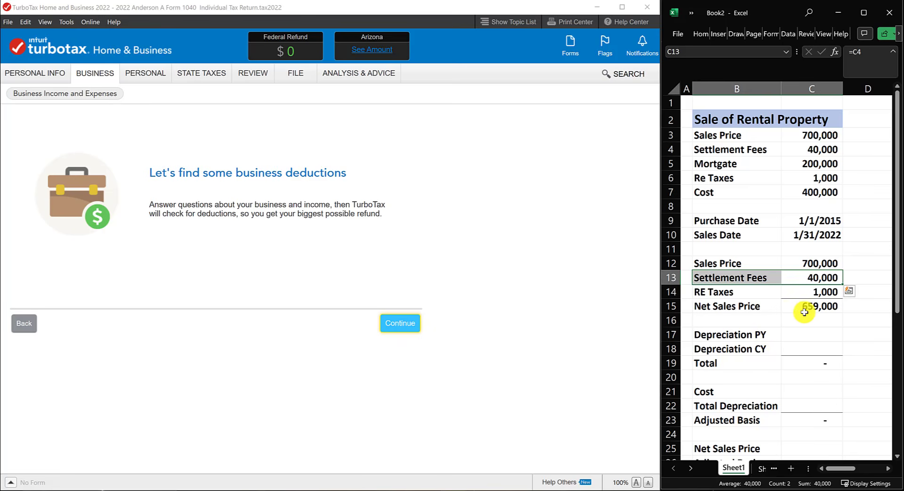
drag(815, 306, 743, 301)
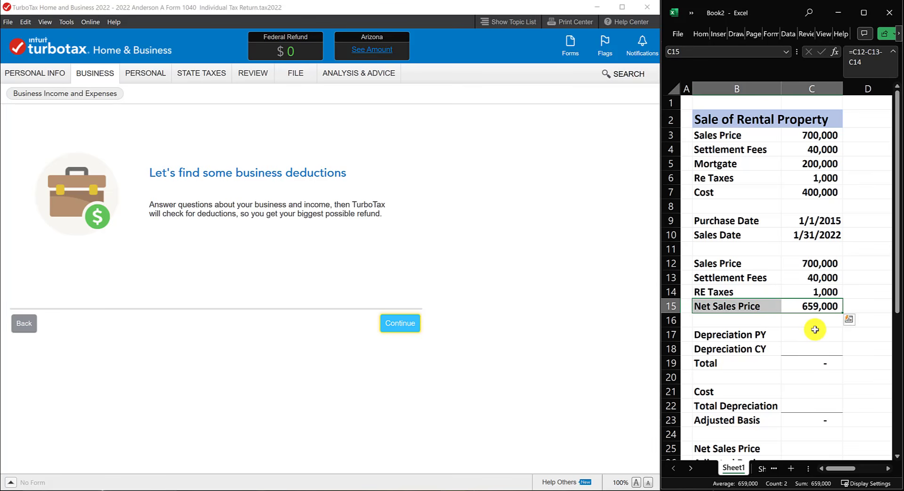
drag(826, 308, 749, 301)
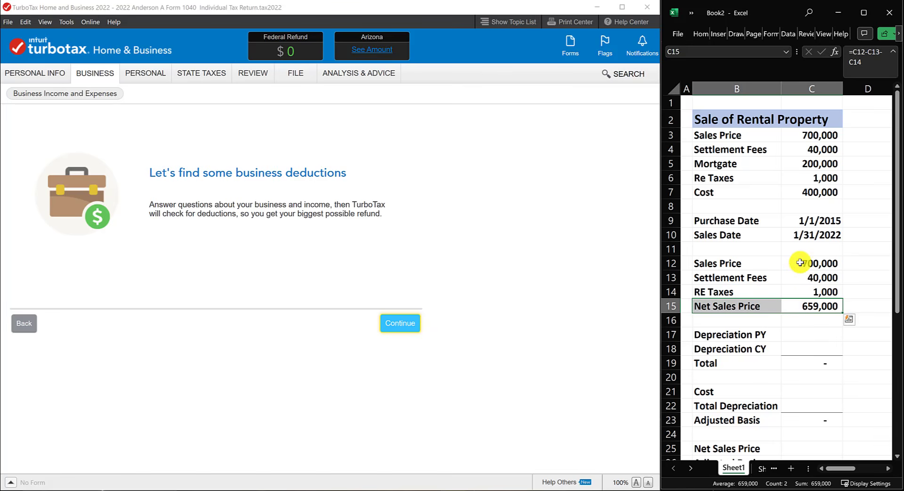
click(801, 306)
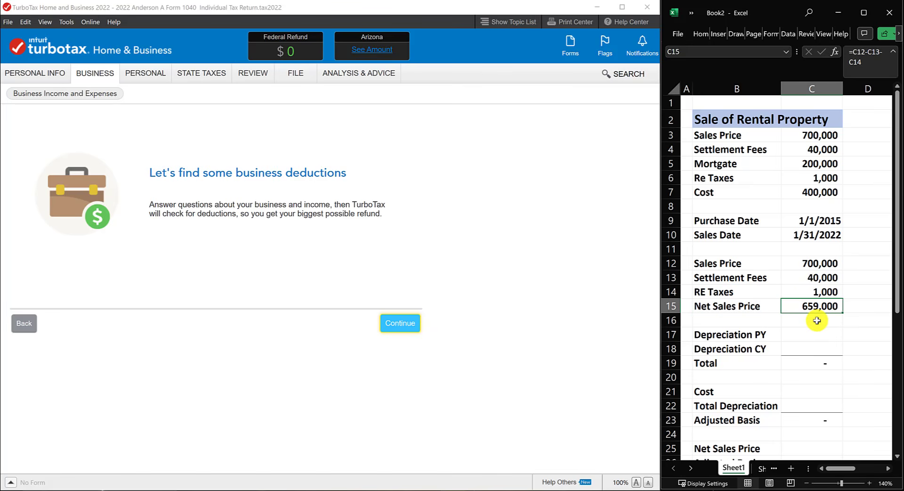
Step: Examine the depreciation, adjusted basis and taxable gain sections in rows 17 to 27 that still need amounts
click(716, 337)
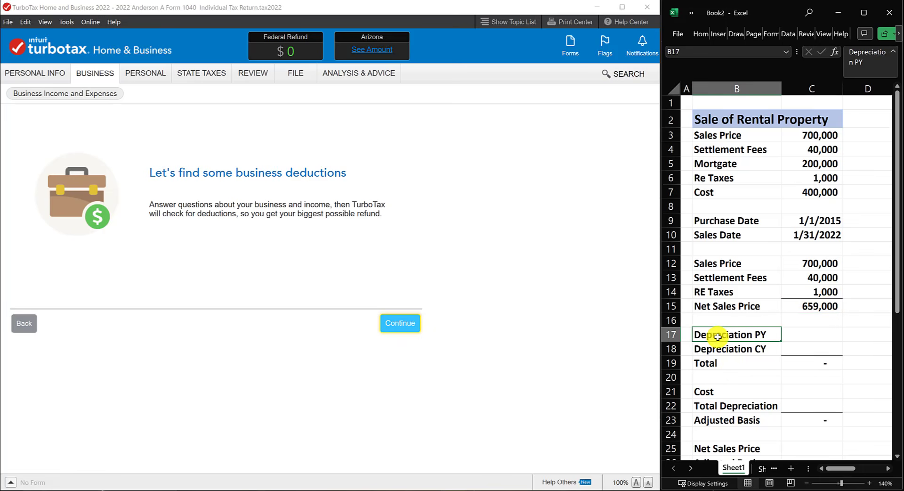
click(771, 348)
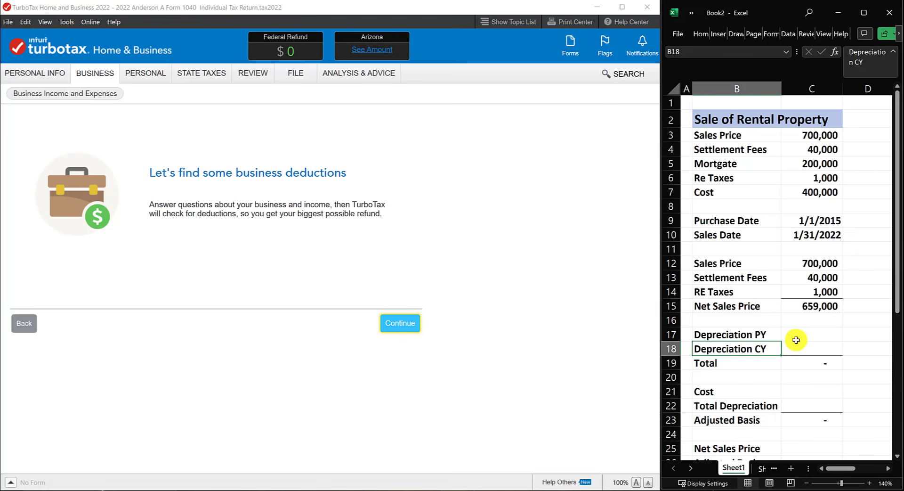
scroll(817, 341, down, 1)
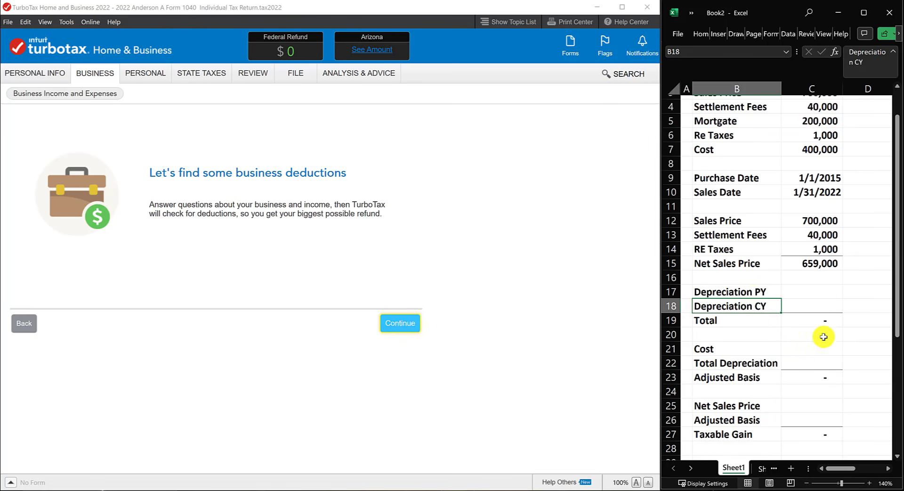
click(751, 294)
drag(797, 312, 804, 377)
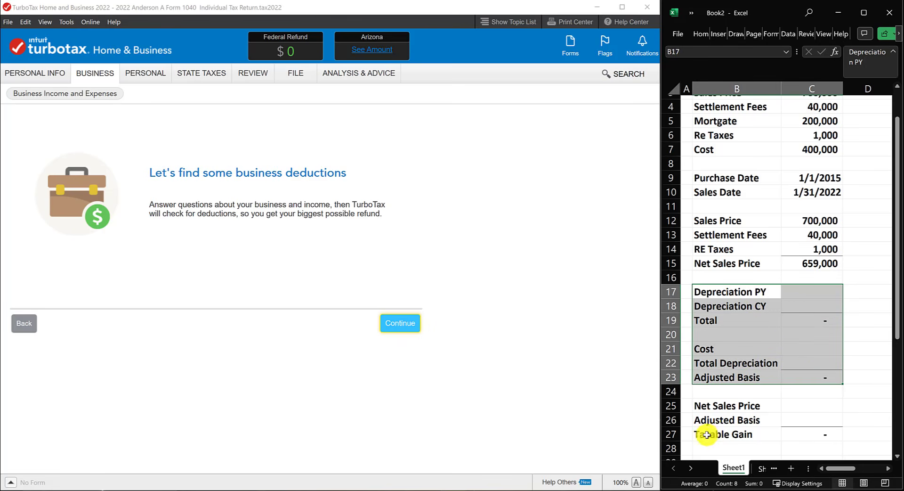
drag(706, 433, 831, 433)
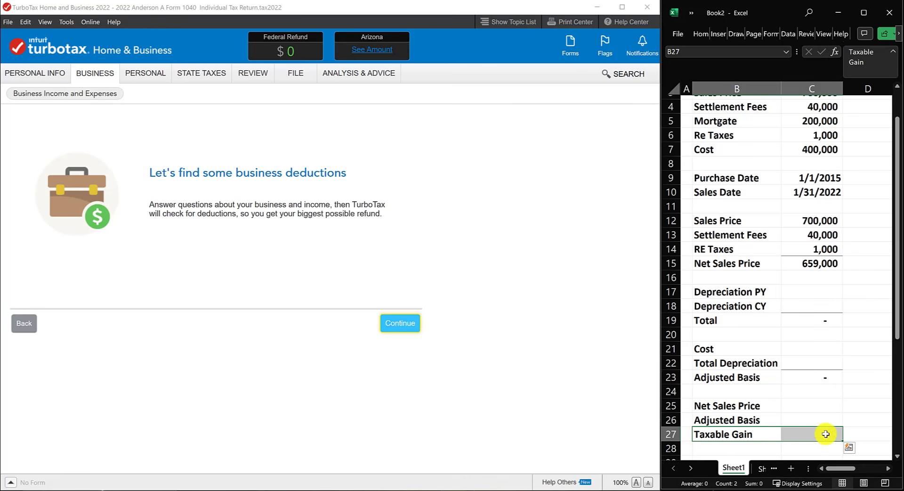
drag(703, 291, 804, 314)
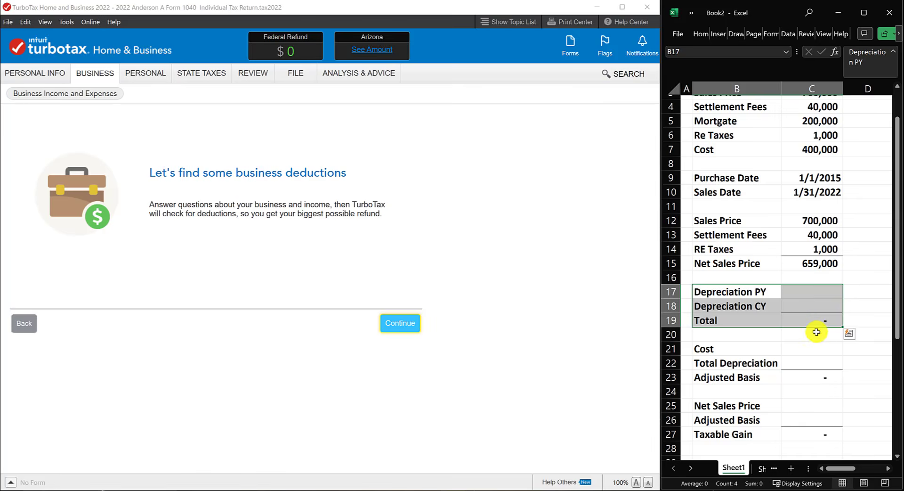
scroll(822, 308, up, 1)
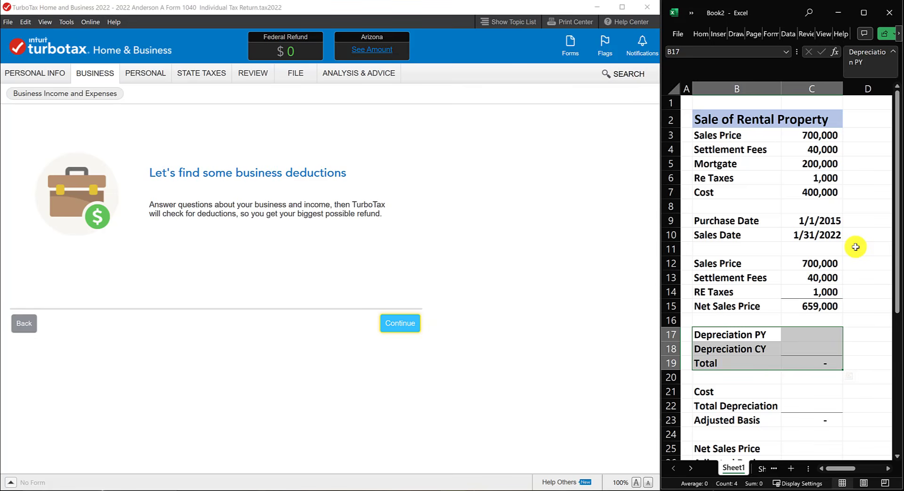
Step: Examine the Rental Information section in rows 30 to 33 for the monthly rent, repairs and rented period
scroll(856, 247, down, 5)
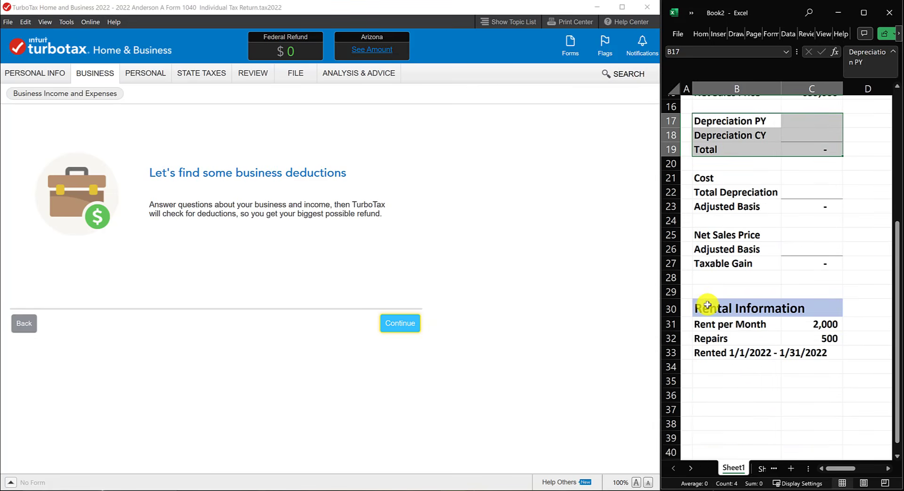
drag(702, 307, 812, 349)
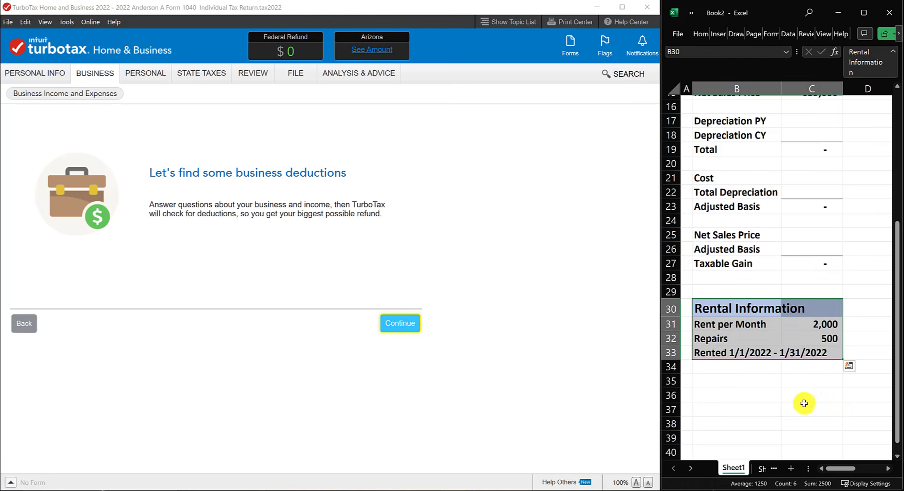
click(803, 403)
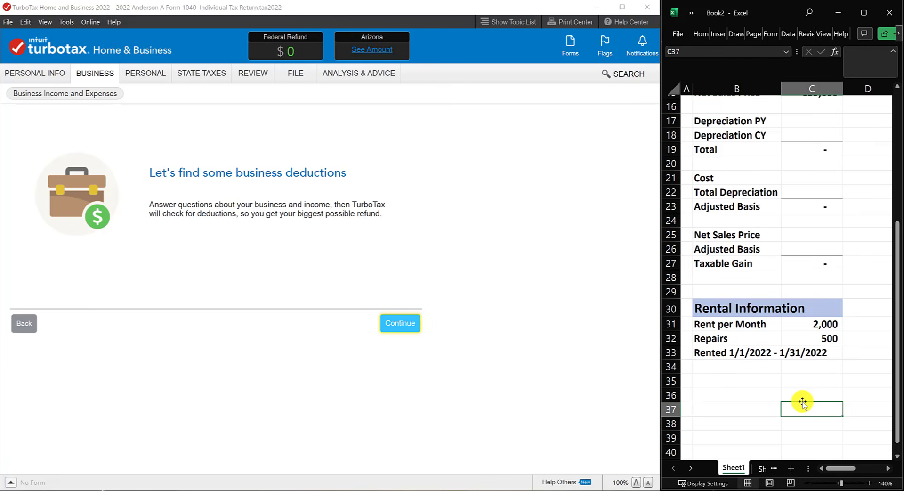
click(706, 352)
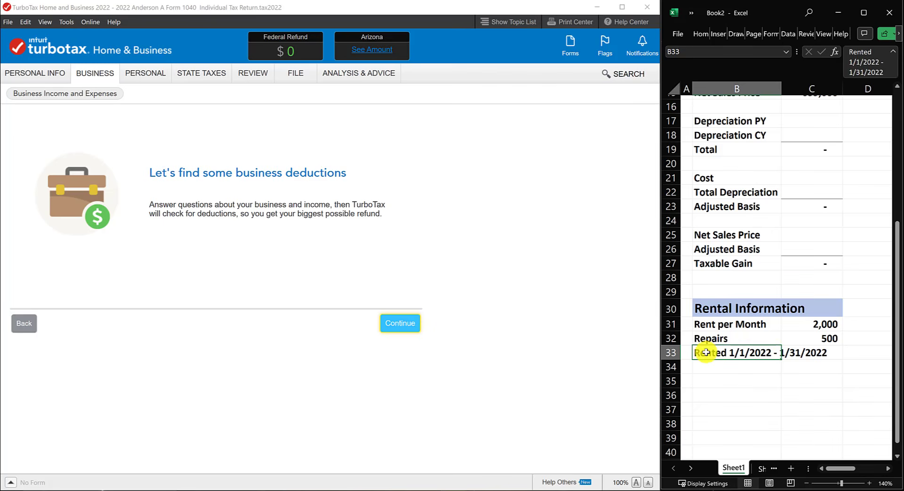
drag(706, 352, 810, 354)
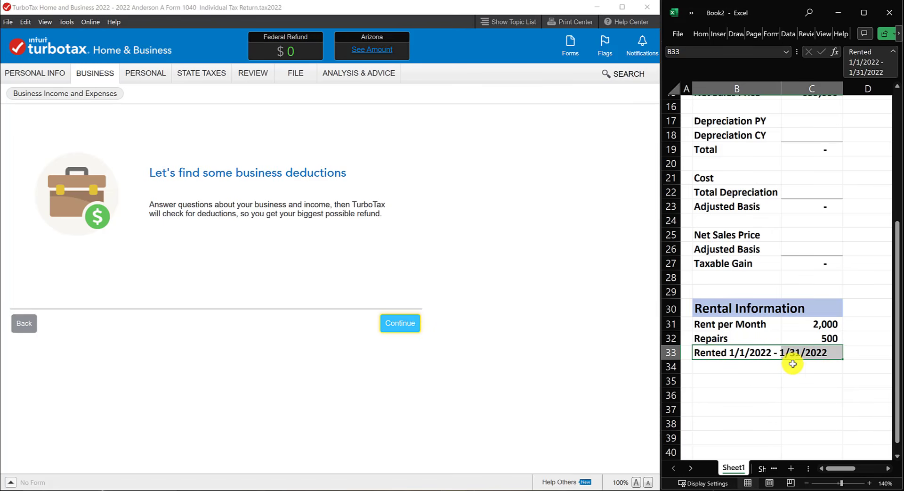
click(826, 375)
drag(827, 352, 736, 353)
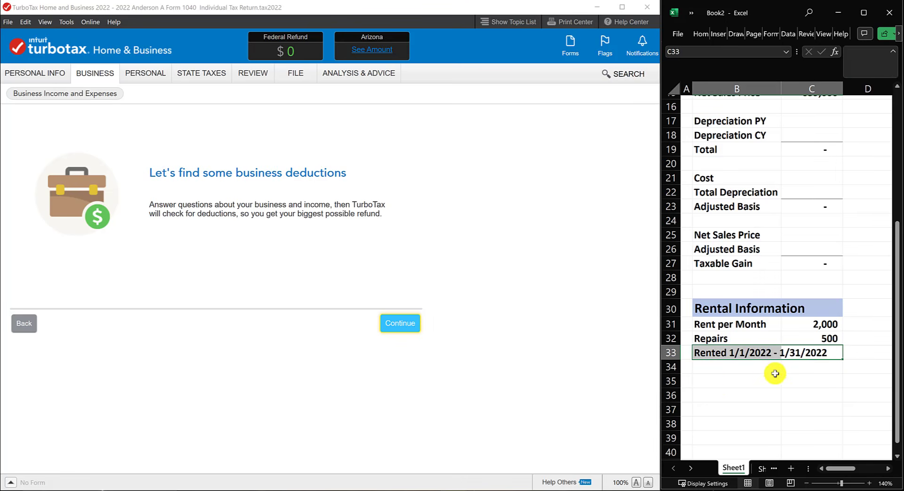
click(766, 325)
mouse_move(765, 325)
mouse_down()
mouse_move(804, 326)
mouse_move(799, 339)
mouse_up()
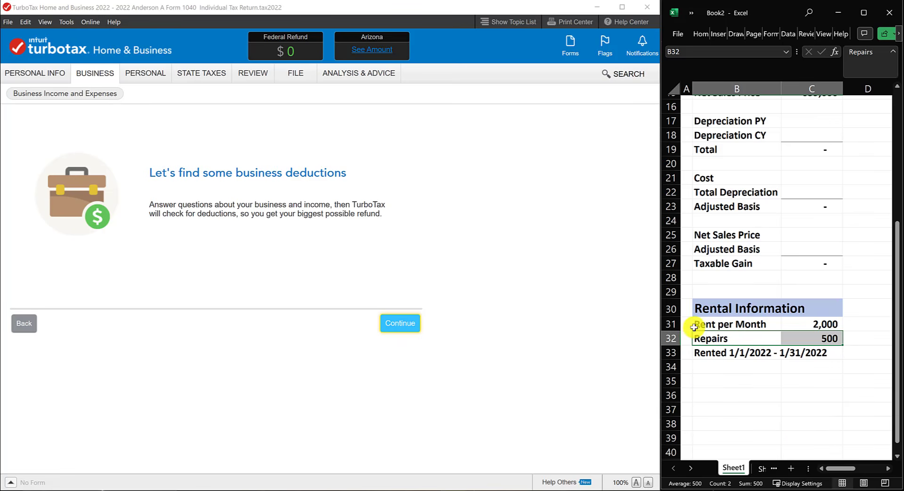
click(778, 416)
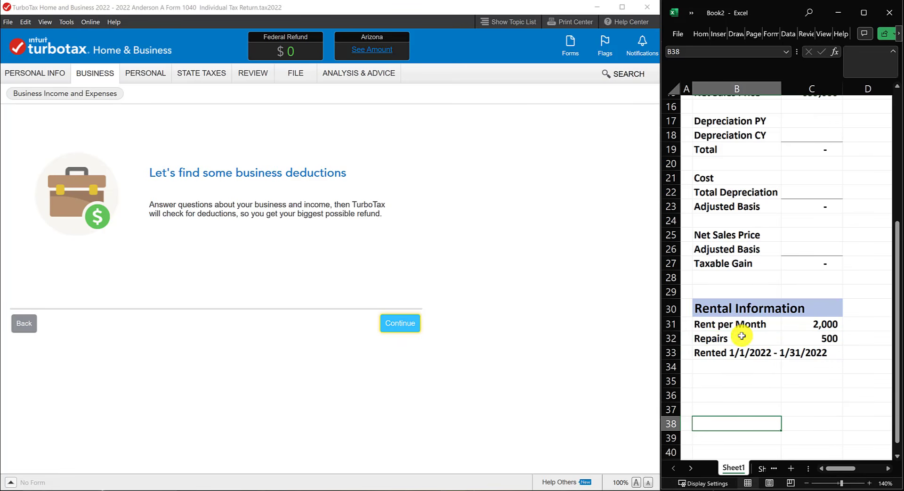
drag(706, 353, 815, 353)
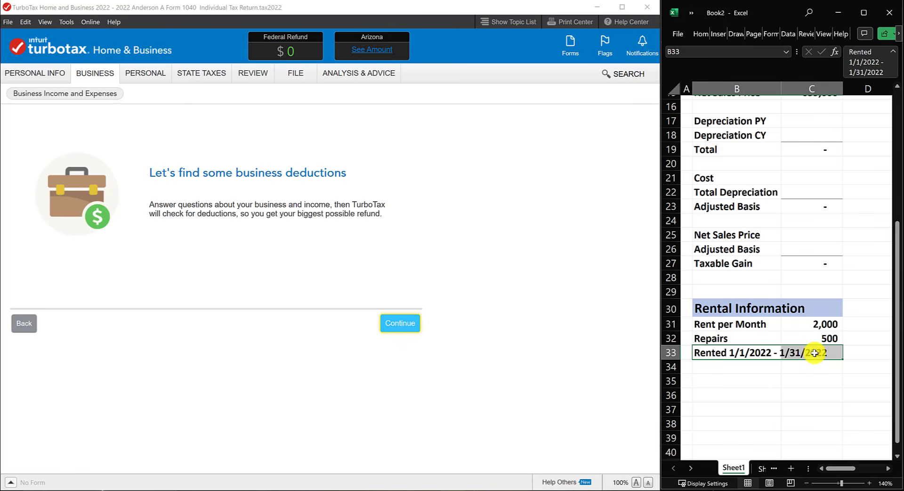
click(813, 323)
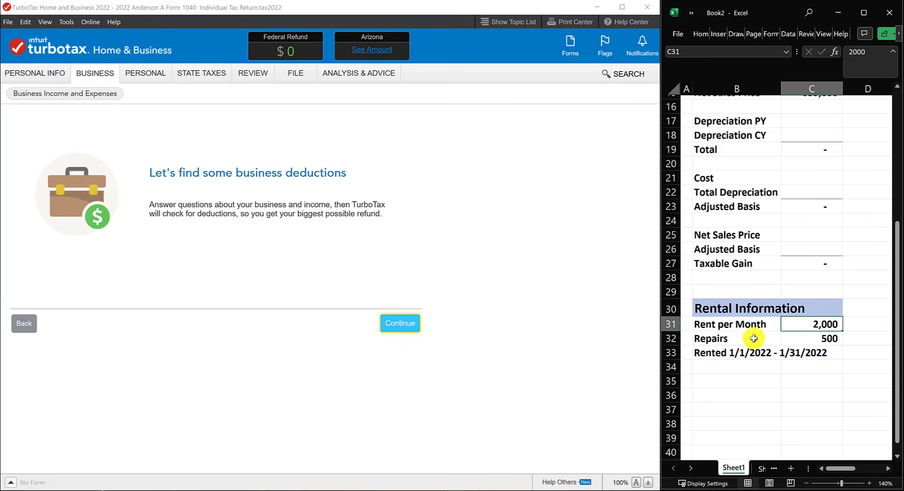
drag(749, 337, 801, 337)
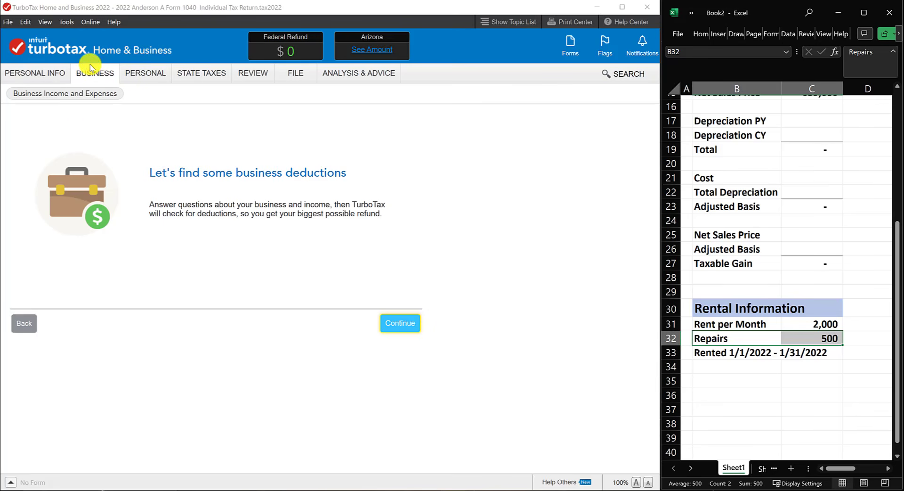
Step: Switch to TurboTax, choose to pick the business topics, open Rental Properties and Royalties (Sch E) and answer Yes to having 2022 rental income
click(408, 327)
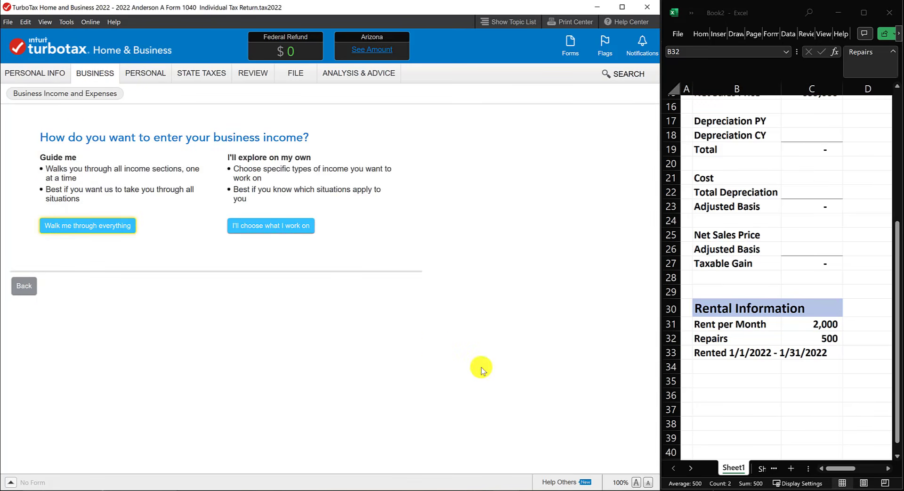
click(275, 236)
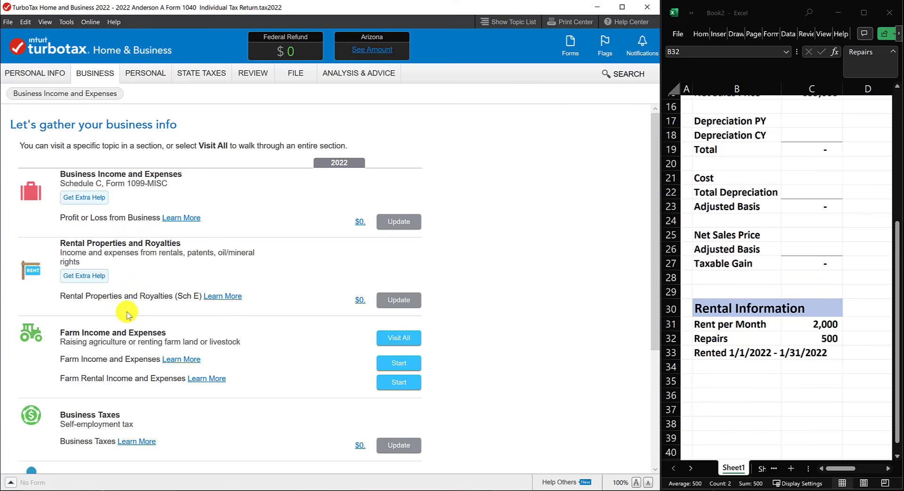
click(402, 299)
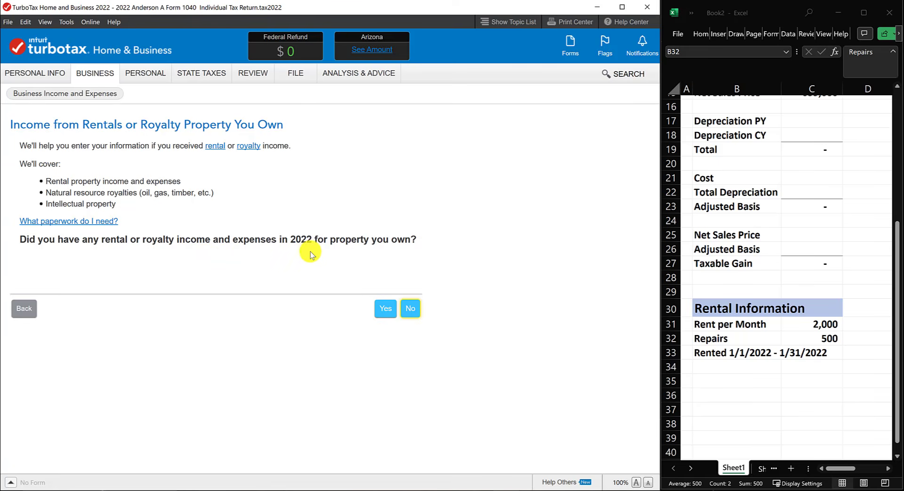
click(387, 309)
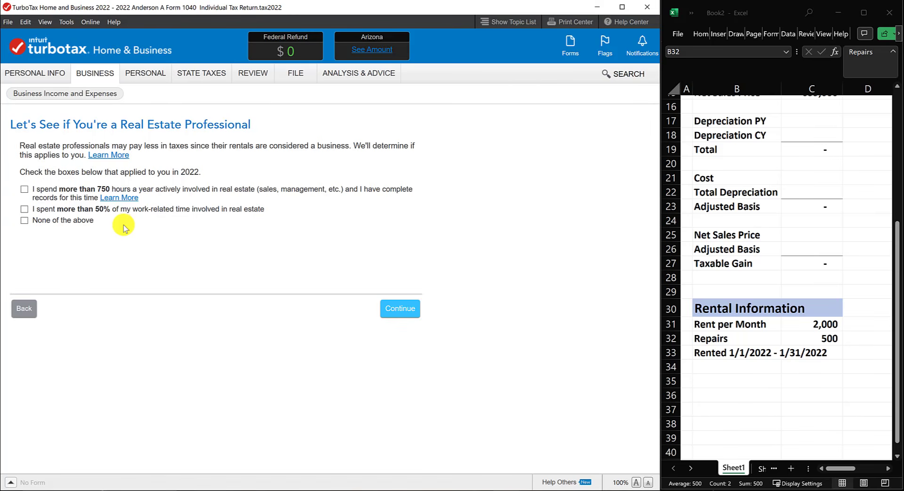
Step: Choose None of the above for real estate professional status and describe the rental property by its street name, located in the United States
click(24, 220)
click(400, 309)
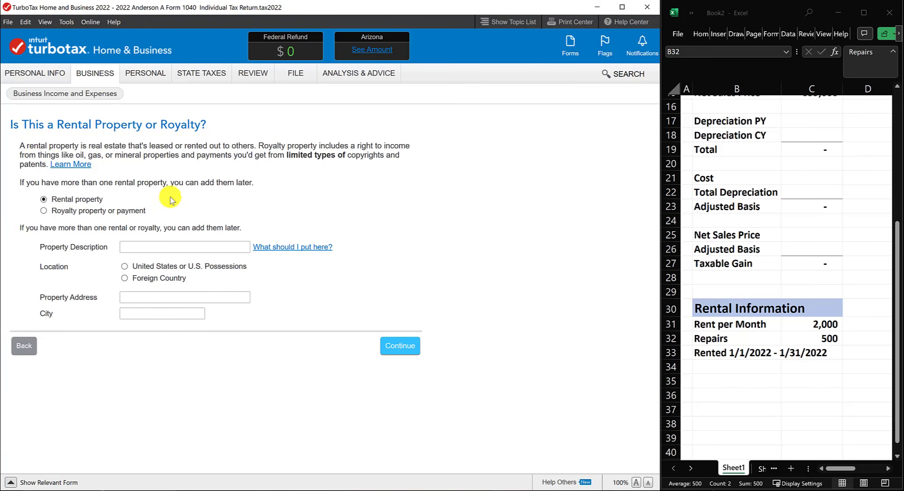
click(153, 247)
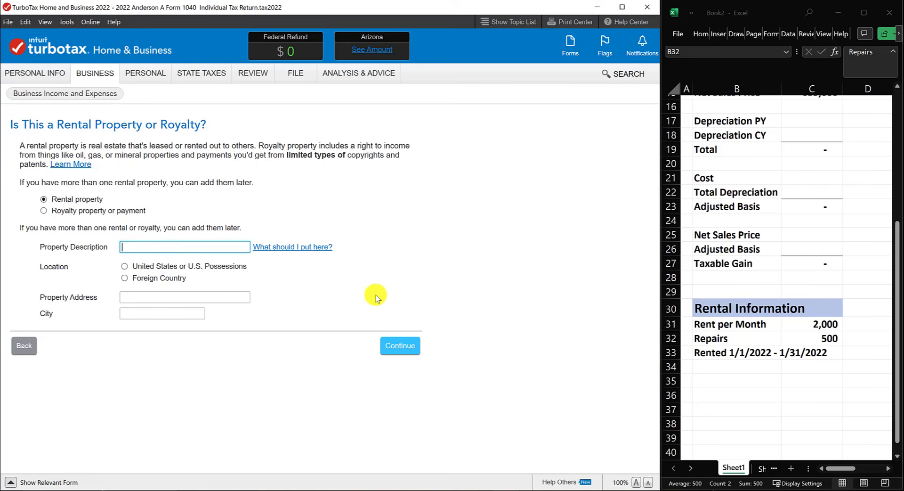
text(Elm Street)
click(124, 266)
Step: Fill in the rental's street address, city and ZIP code with Arizona as the state, and submit the property details
click(150, 297)
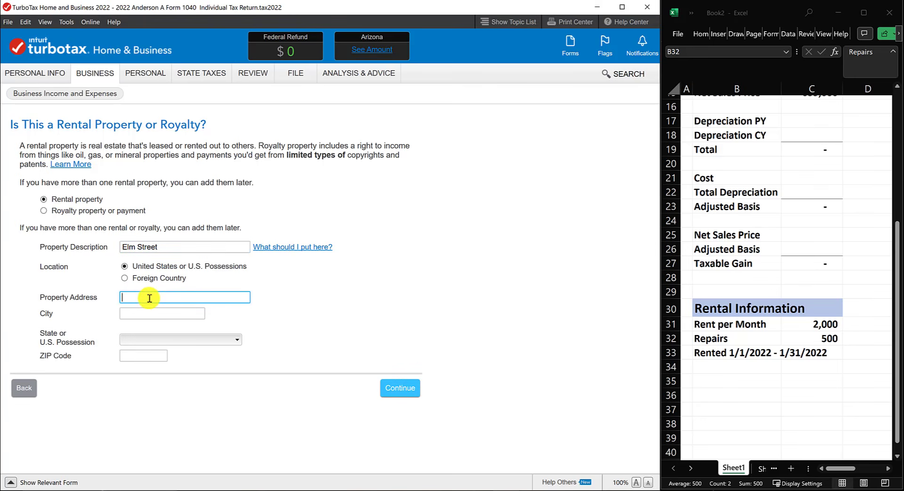
text(1234 Elm Street)
key(Tab)
text(Phoenix)
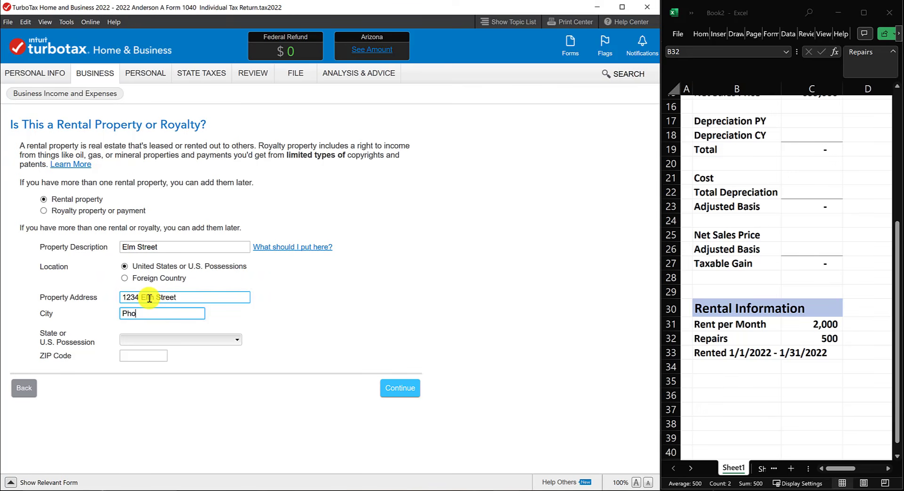
click(151, 343)
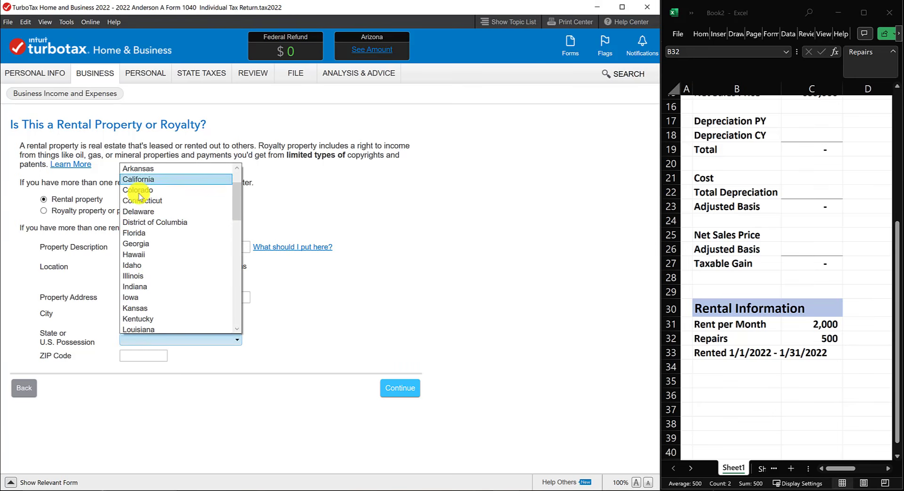
scroll(240, 188, up, 1)
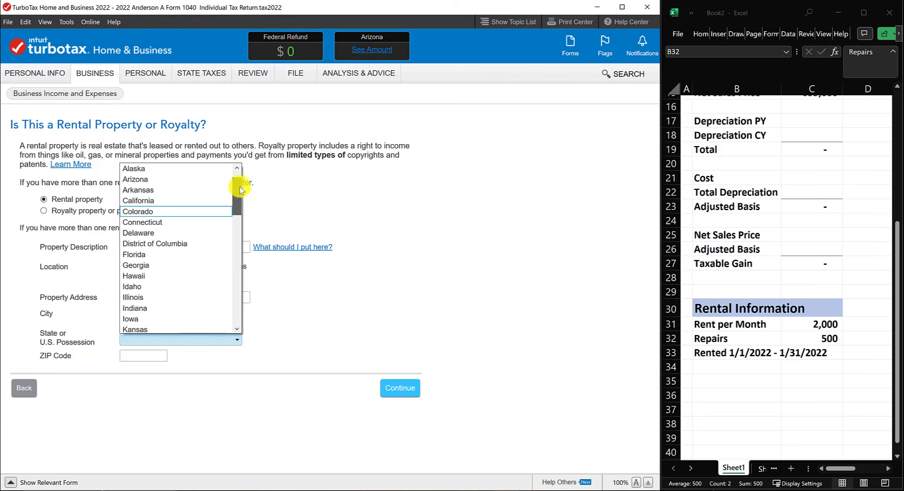
click(143, 190)
click(144, 354)
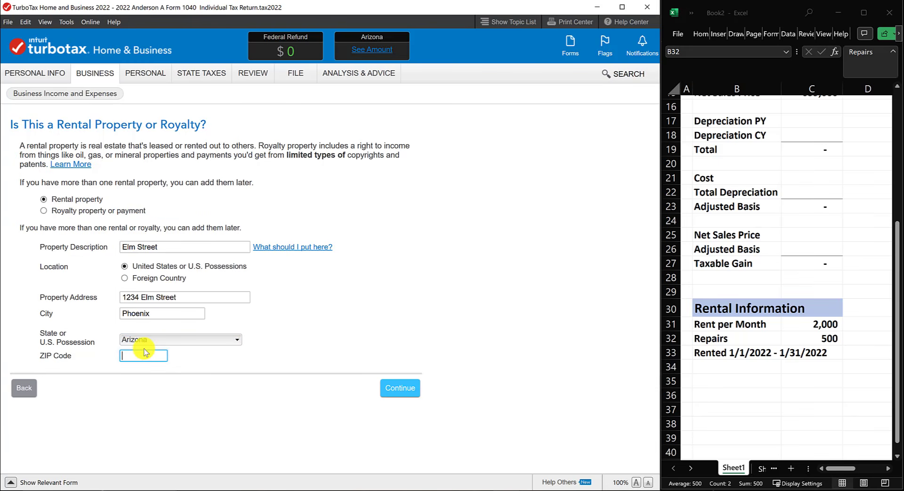
text(85004)
click(401, 387)
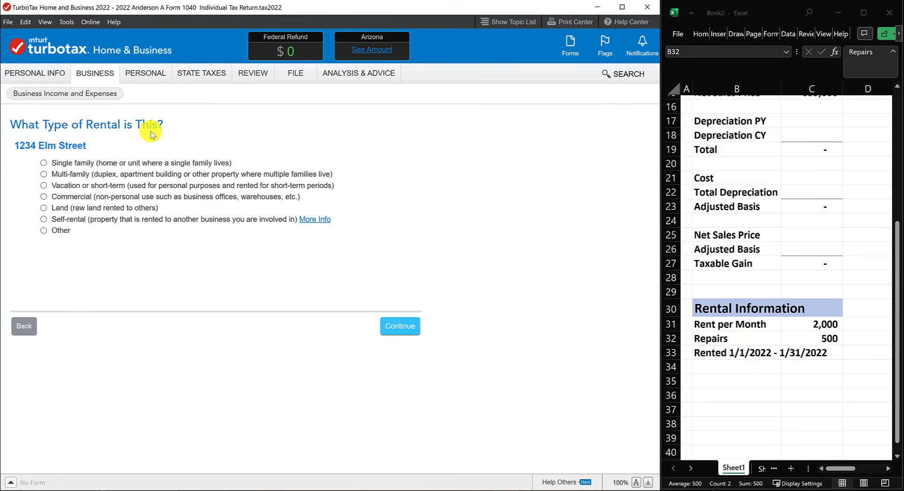
Step: Classify the rental as Single family and mark the property as sold or disposed of in 2022
click(43, 162)
click(402, 328)
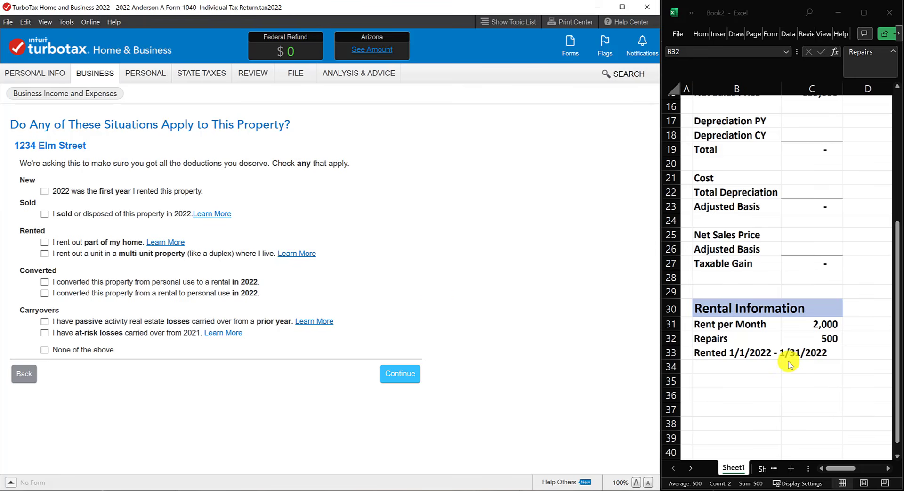
click(44, 214)
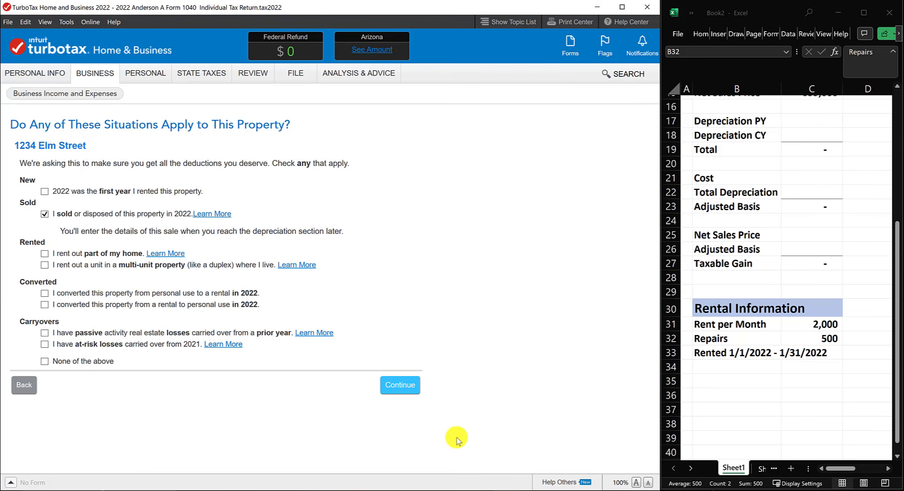
click(406, 388)
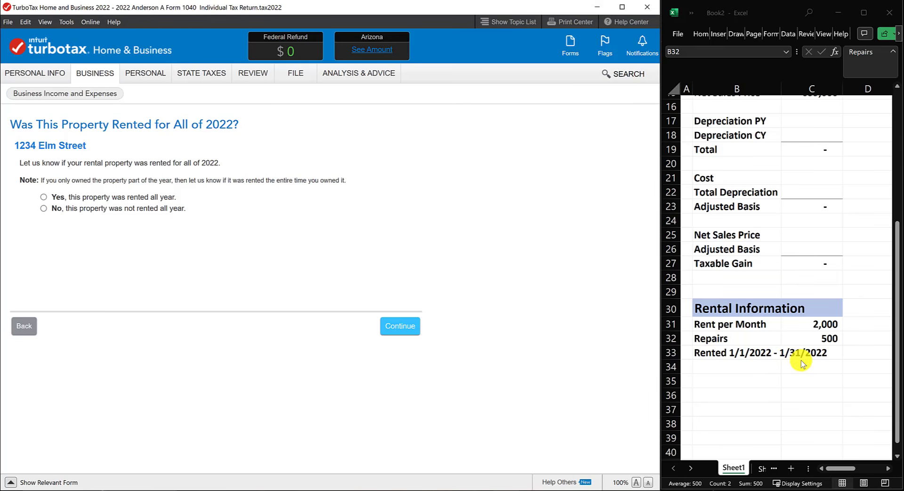
Step: Report that the property was not rented all year, with 31 days at a fair rental price and personal use left blank
click(43, 208)
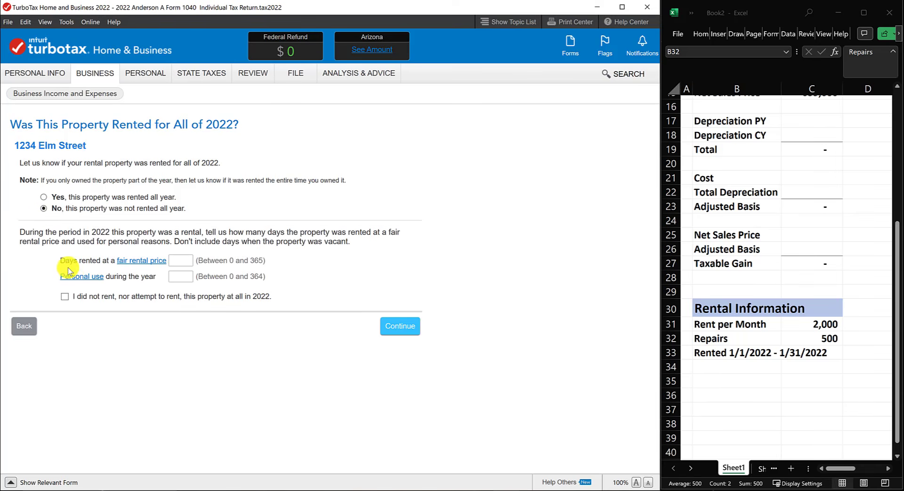
click(181, 260)
text(31)
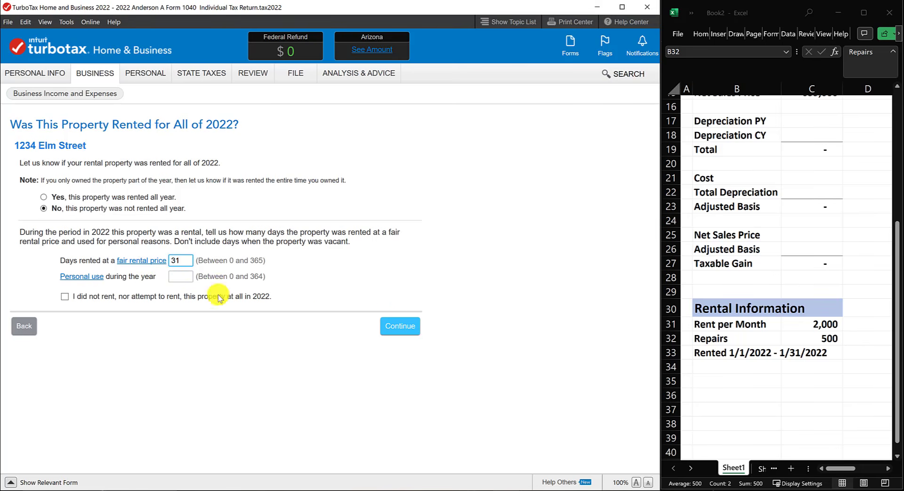
click(182, 276)
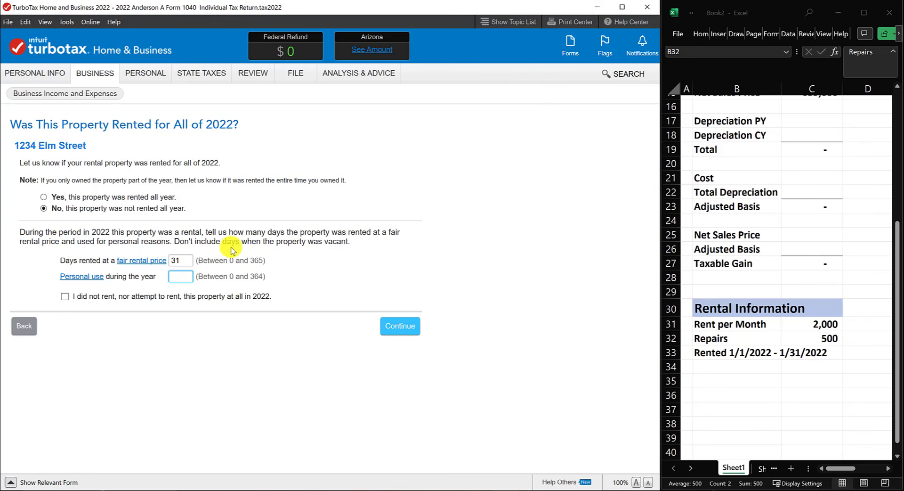
click(404, 329)
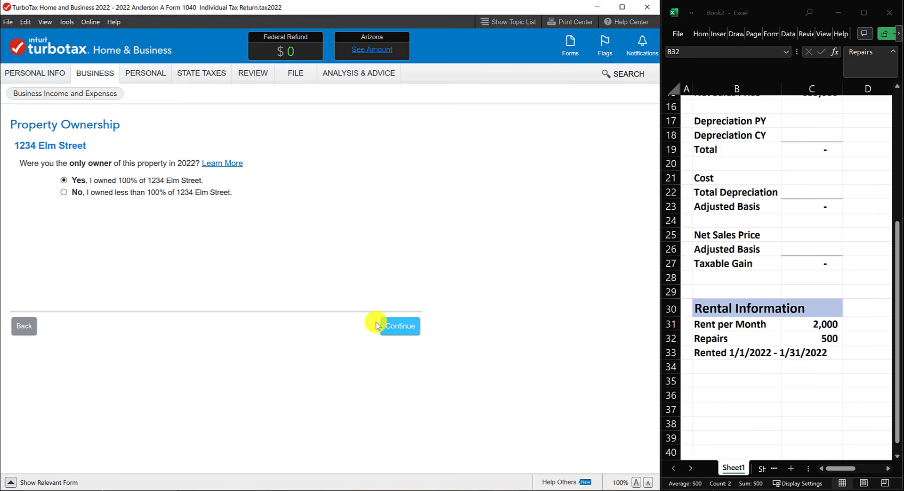
Step: Accept 100% ownership of the property and declare active participation in it
click(402, 331)
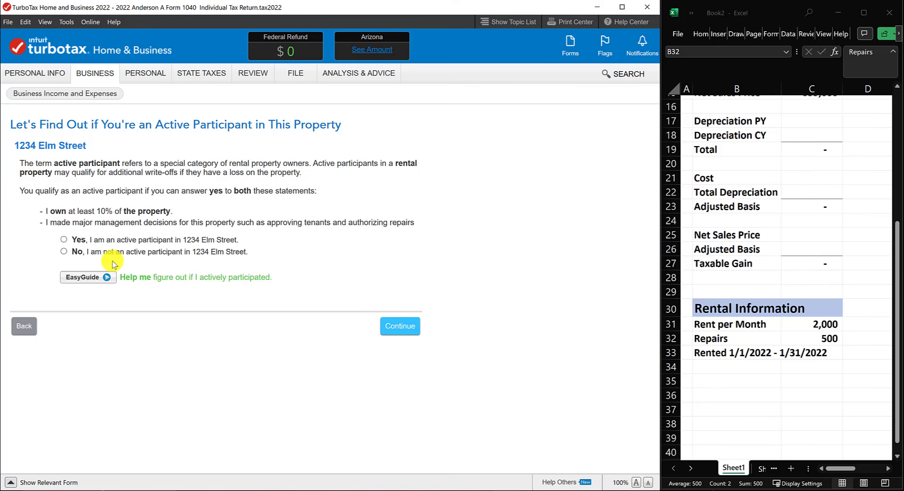
click(64, 240)
click(402, 327)
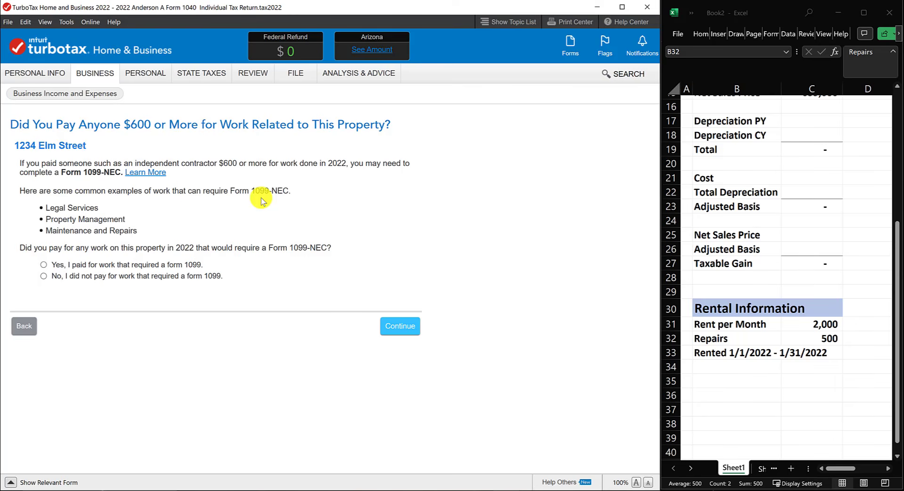
Step: Complete the property profile with no work requiring a Form 1099, self-entered rental info and None of the above for designated areas
click(43, 277)
click(400, 325)
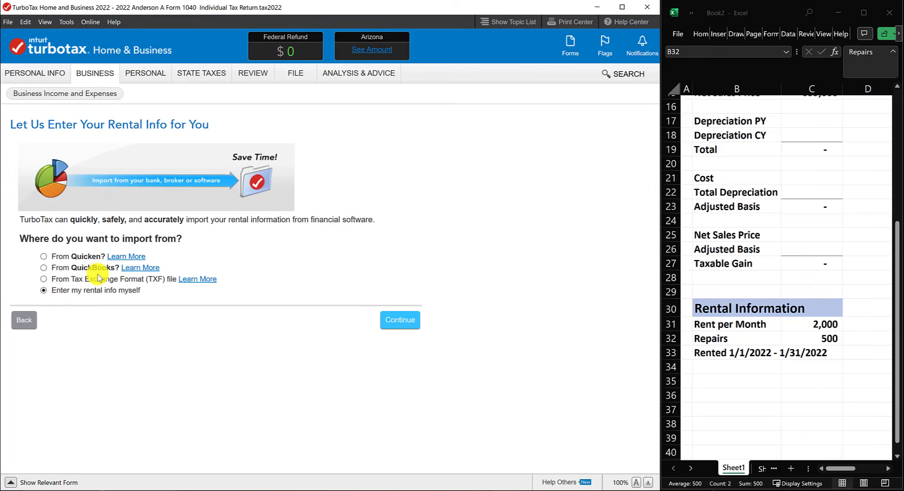
click(405, 324)
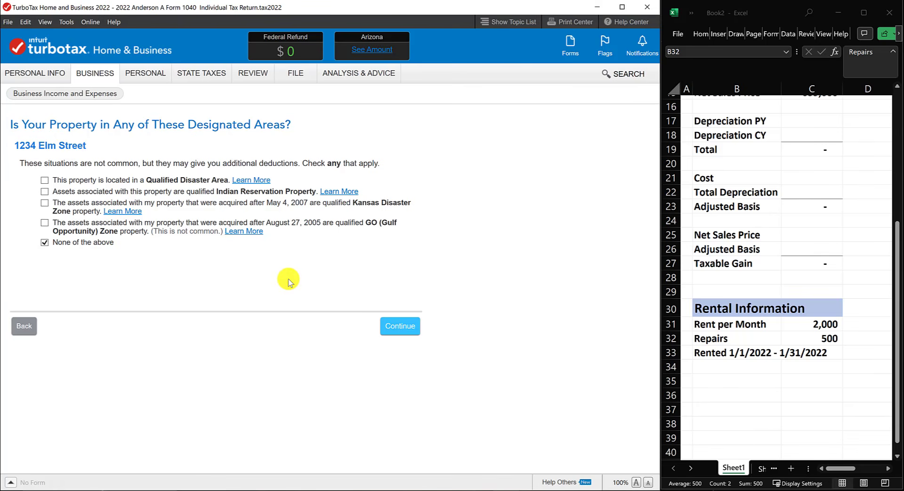
click(400, 326)
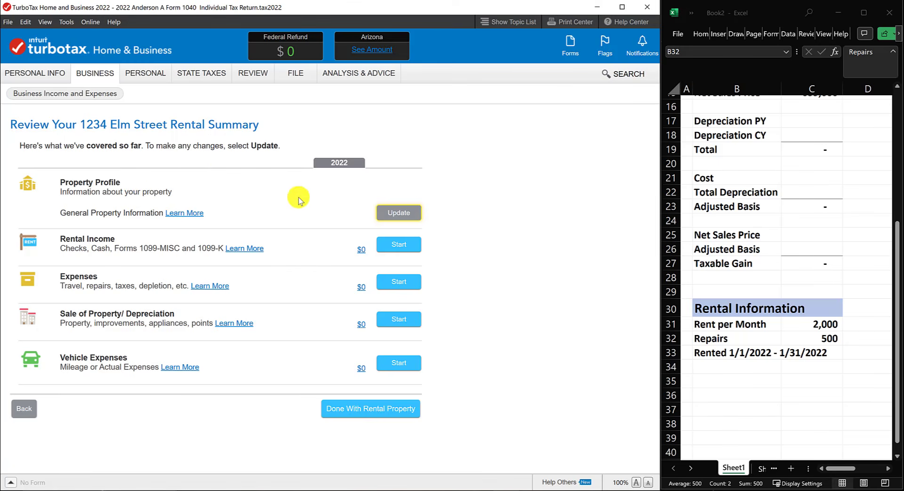
Step: Enter the rent of 2000 from the worksheet as 2022 rental income not on a 1099-MISC or 1099-K, and return to the rental summary
click(408, 247)
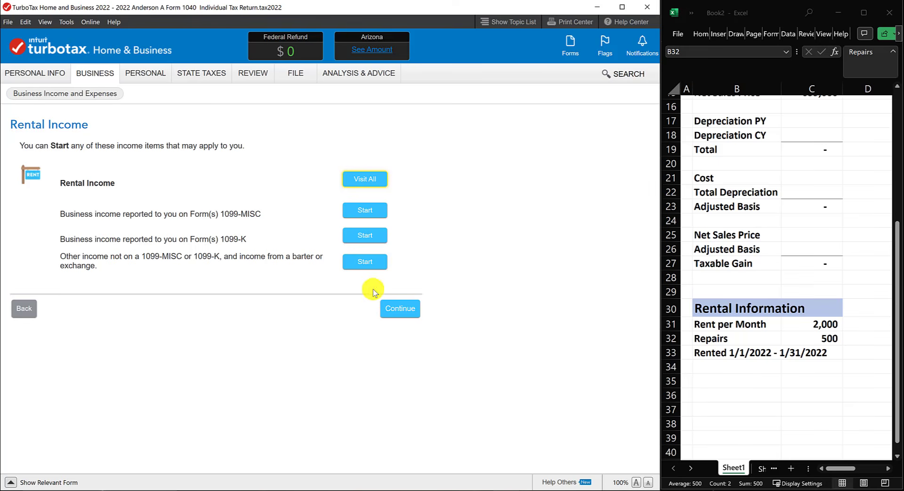
click(369, 260)
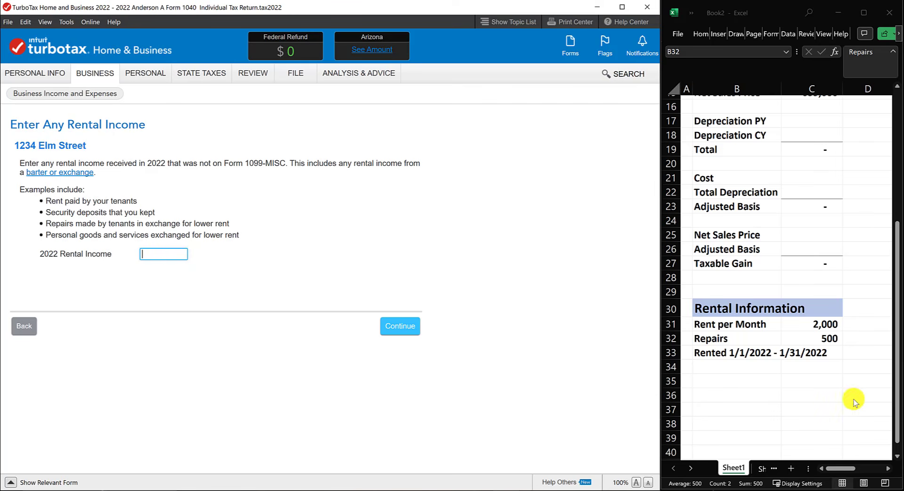
click(827, 323)
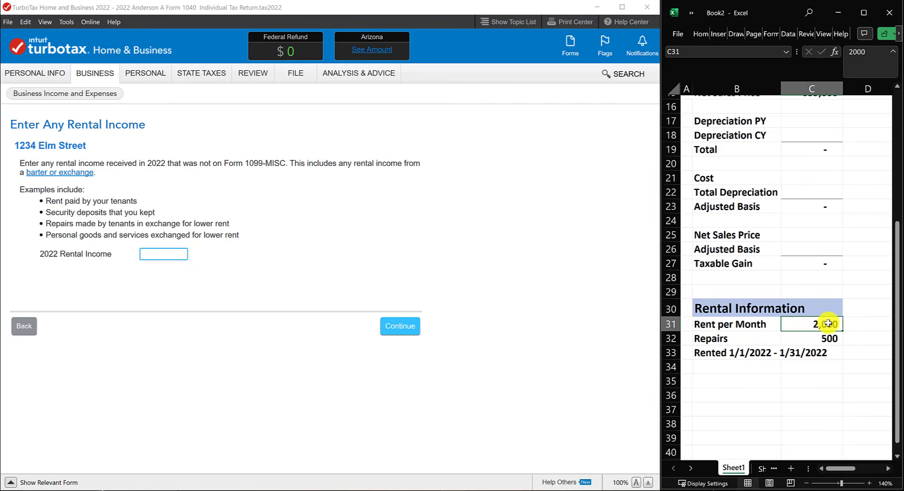
click(165, 254)
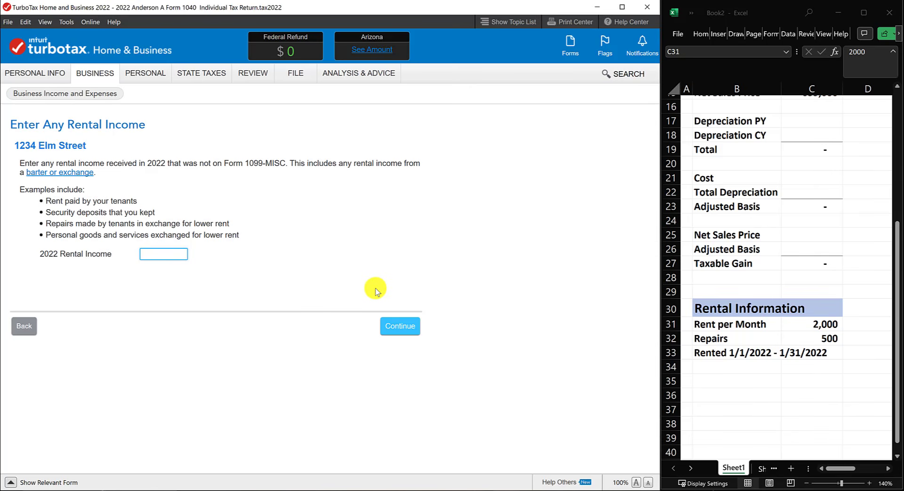
text(200.)
key(Tab)
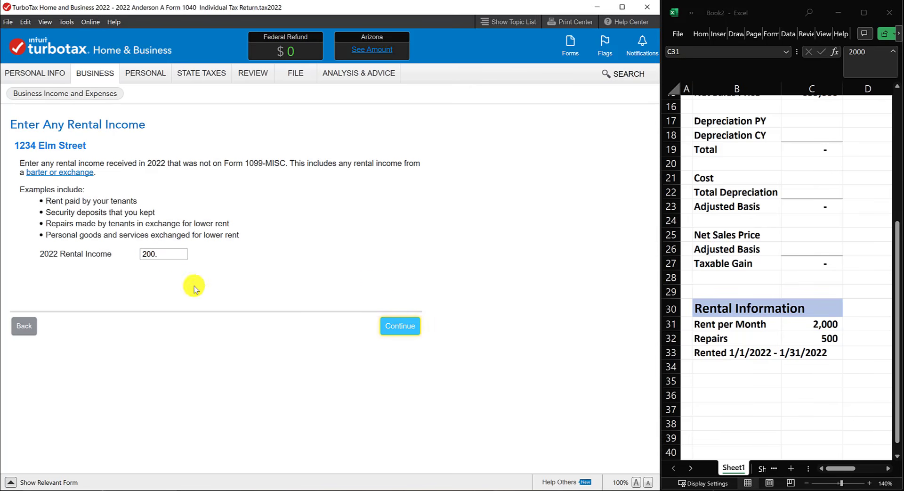
click(166, 257)
text(0)
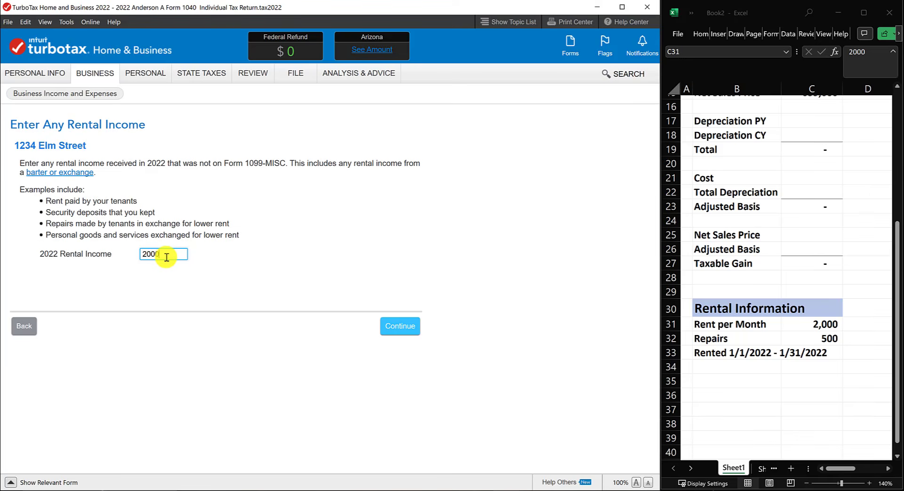
click(402, 327)
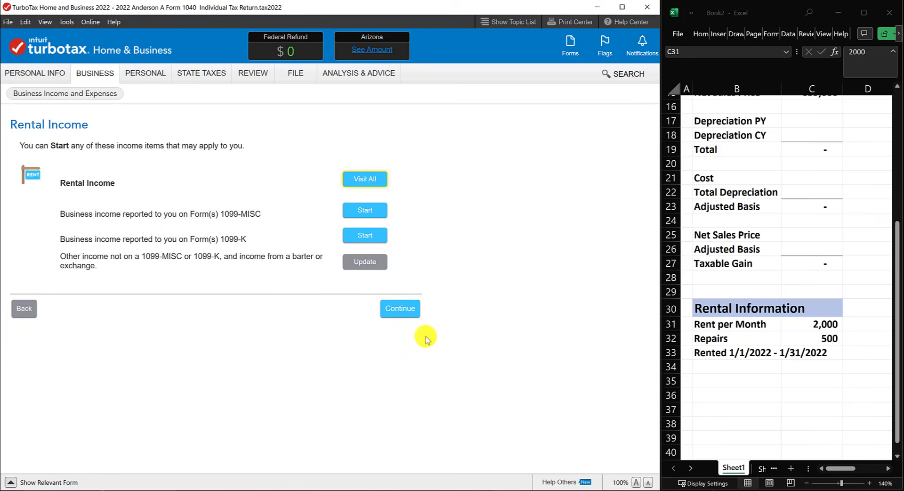
click(400, 310)
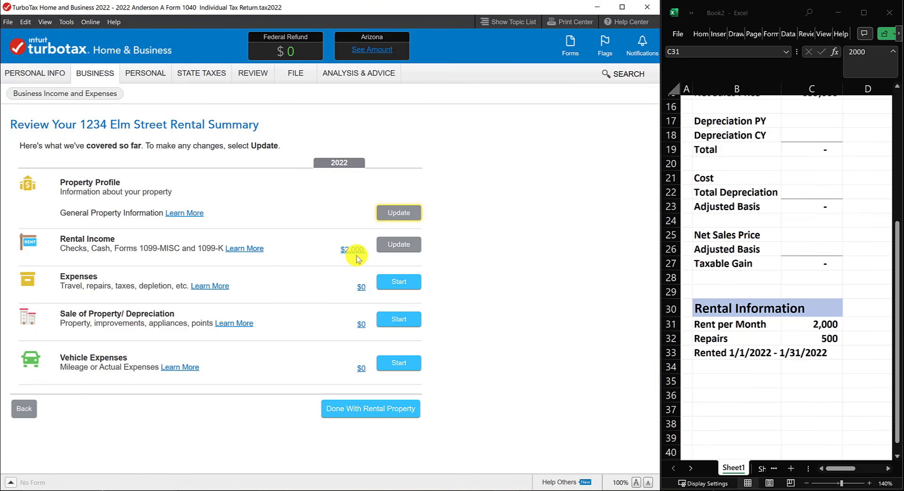
Step: Start the rental's Expenses section and enter 500 for Repairs among the common expenses
click(397, 284)
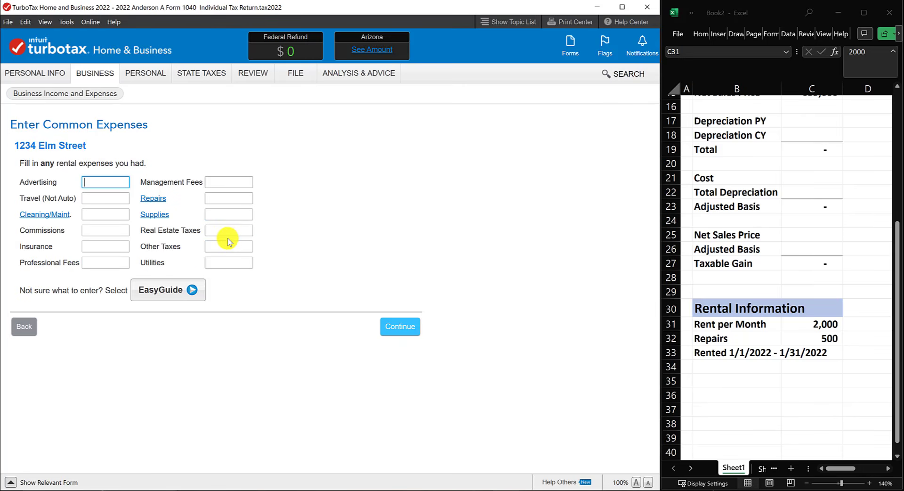
click(235, 197)
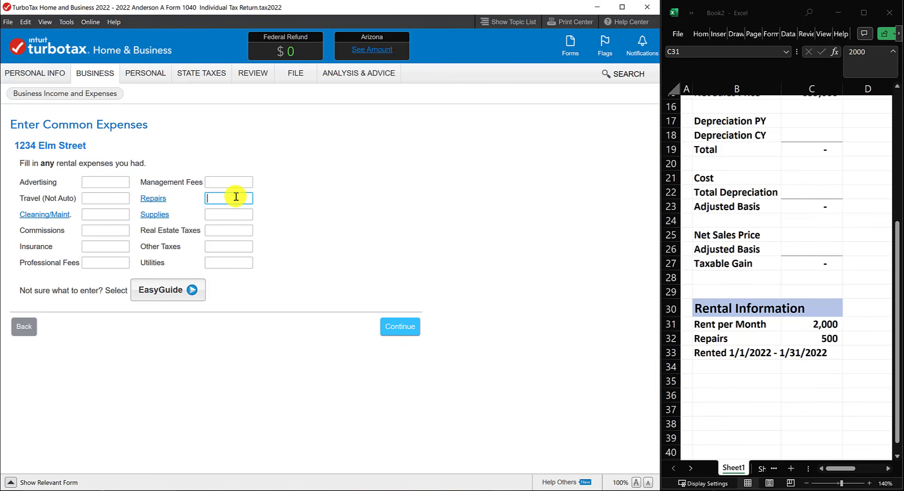
text(500)
click(406, 326)
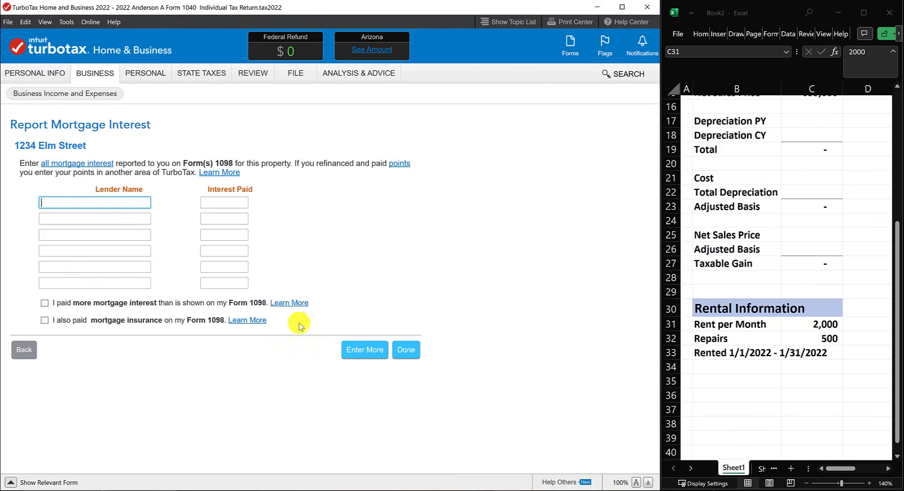
Step: Finish the Expenses section without entering mortgage interest, other interest, a refinance answer or miscellaneous expenses
click(406, 348)
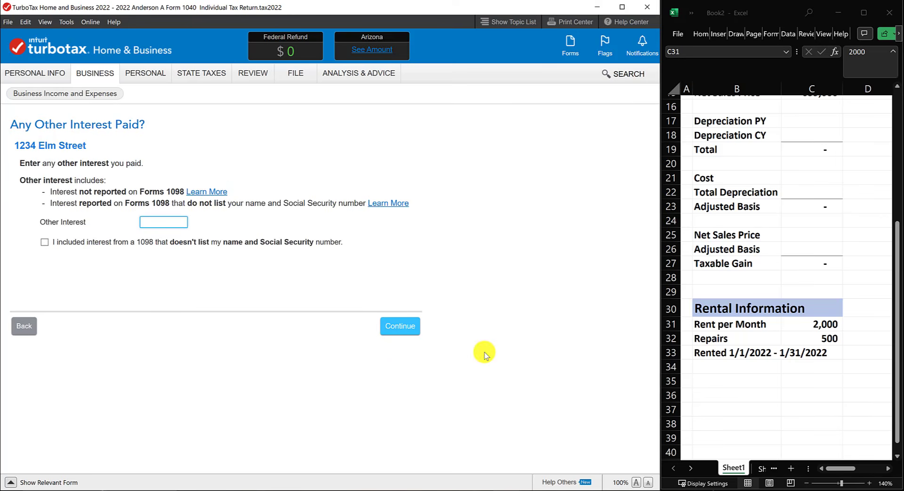
click(403, 332)
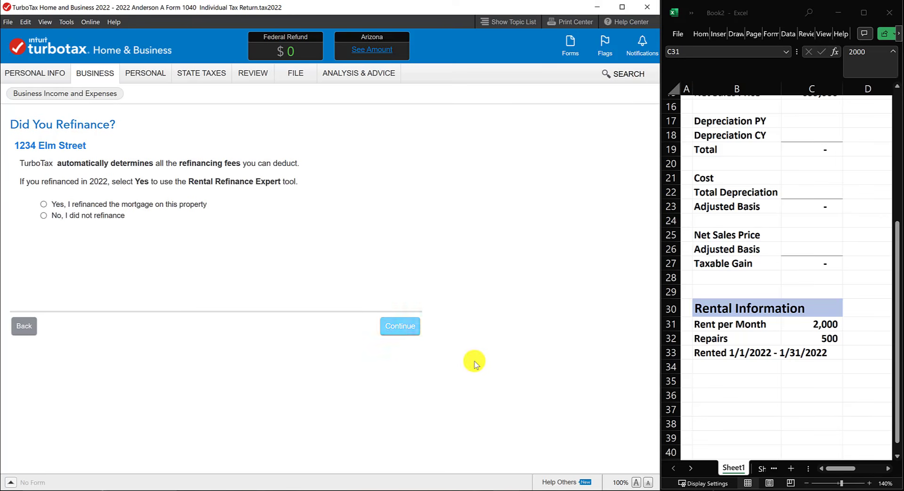
click(403, 327)
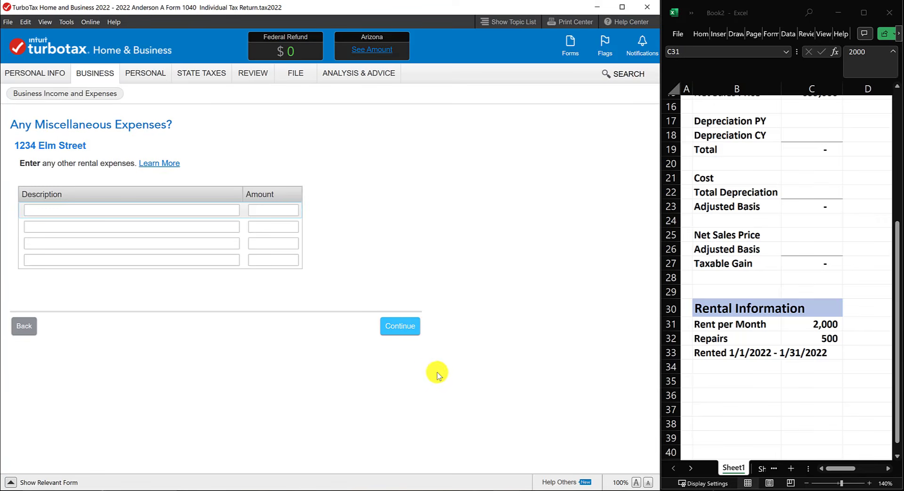
click(402, 327)
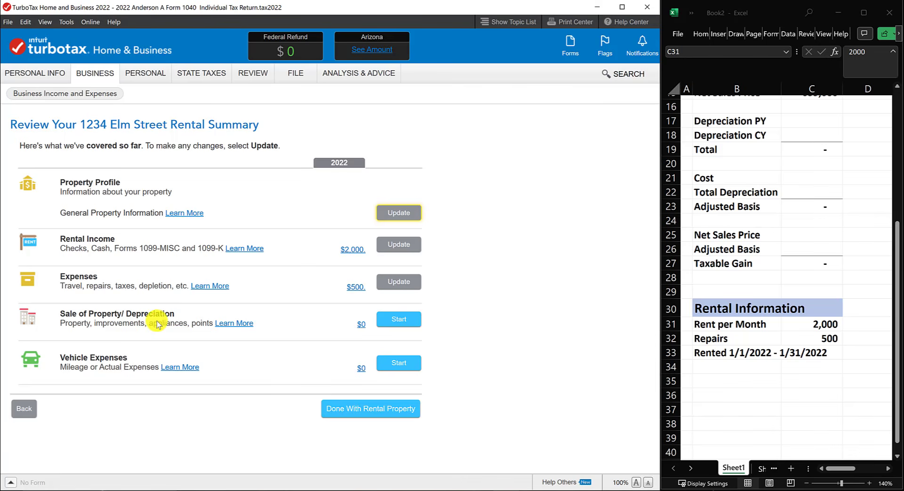
Step: Start the Sale of Property/Depreciation section, answering Yes to depreciable assets and No to items costing $2,500 or less
click(400, 319)
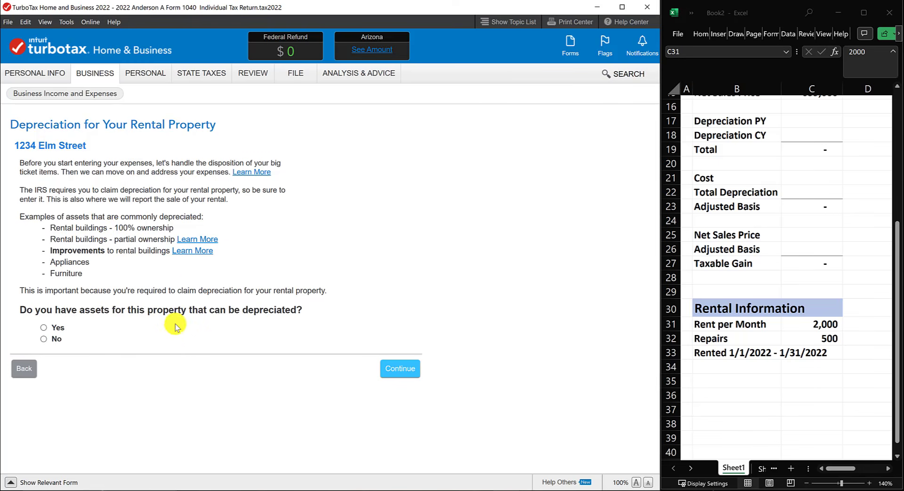
click(43, 329)
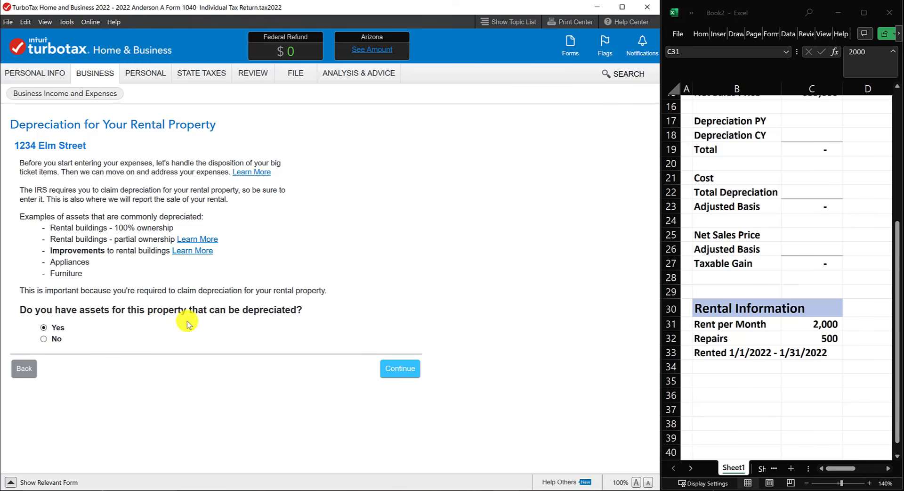
click(404, 371)
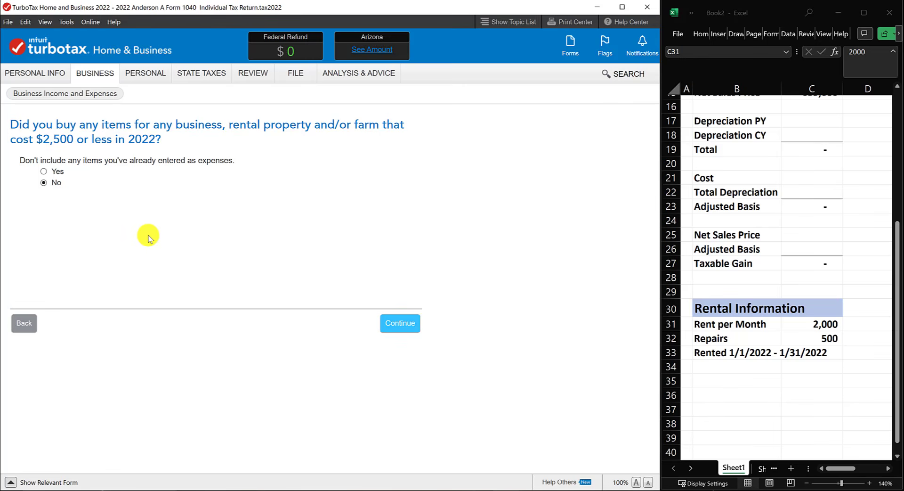
click(401, 322)
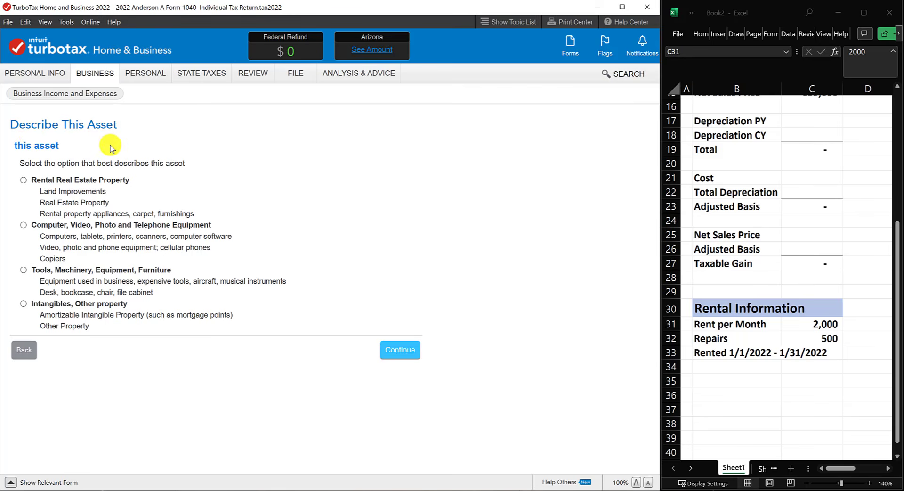
Step: Classify the asset as Rental Real Estate Property and Residential Rental Real Estate, and describe it with the property's street address
click(24, 180)
click(401, 360)
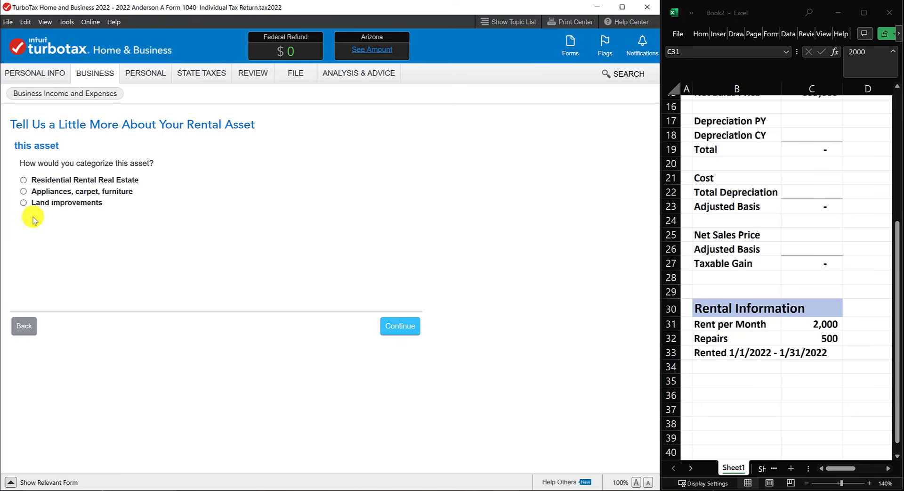
click(23, 180)
click(398, 332)
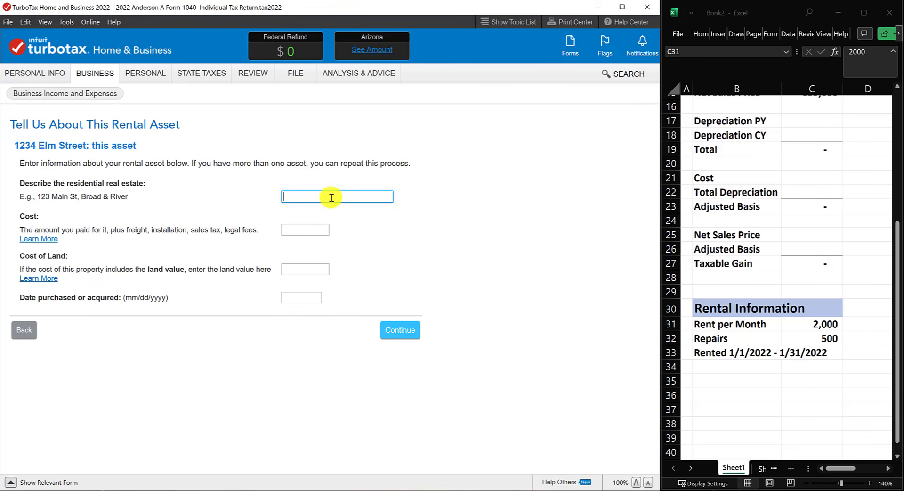
text(1234)
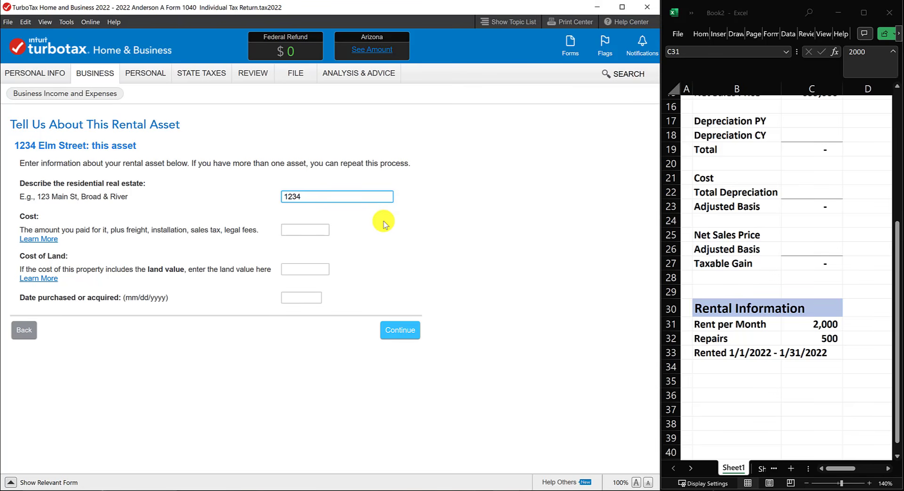
text(Elm Street)
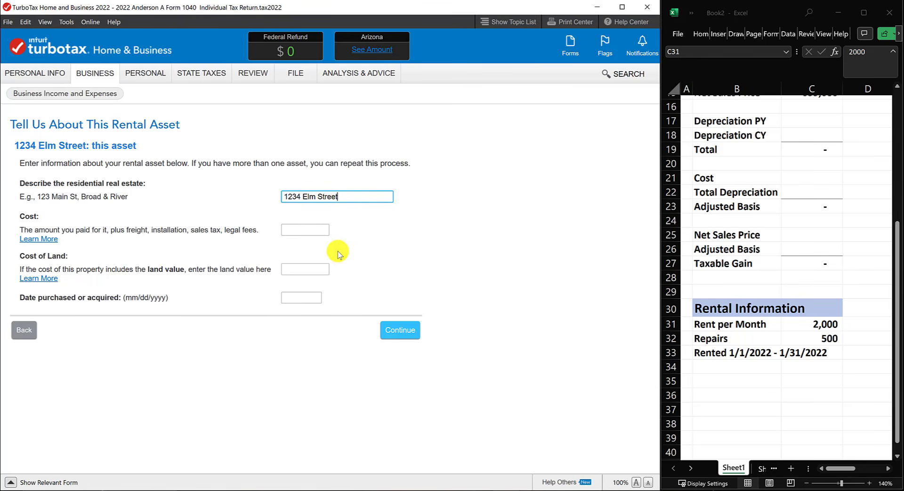
Step: Enter the worksheet's property cost of 400,000 as the rental asset's cost
click(307, 230)
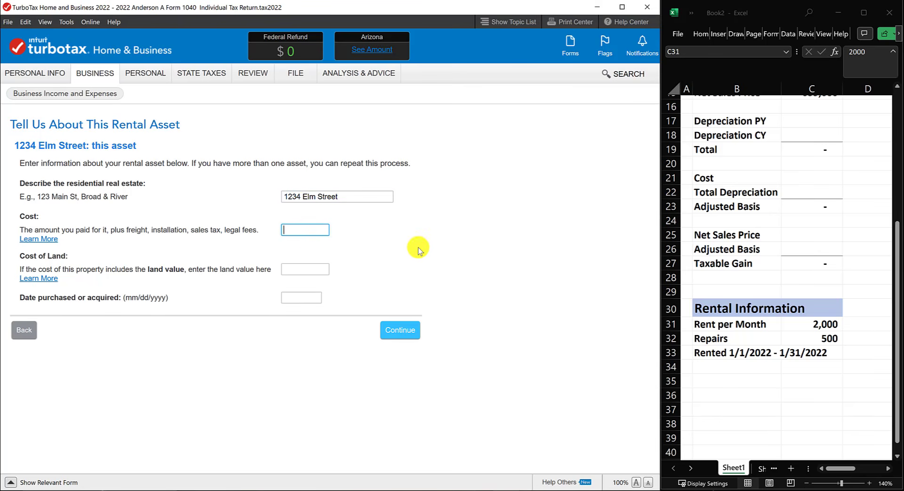
click(773, 380)
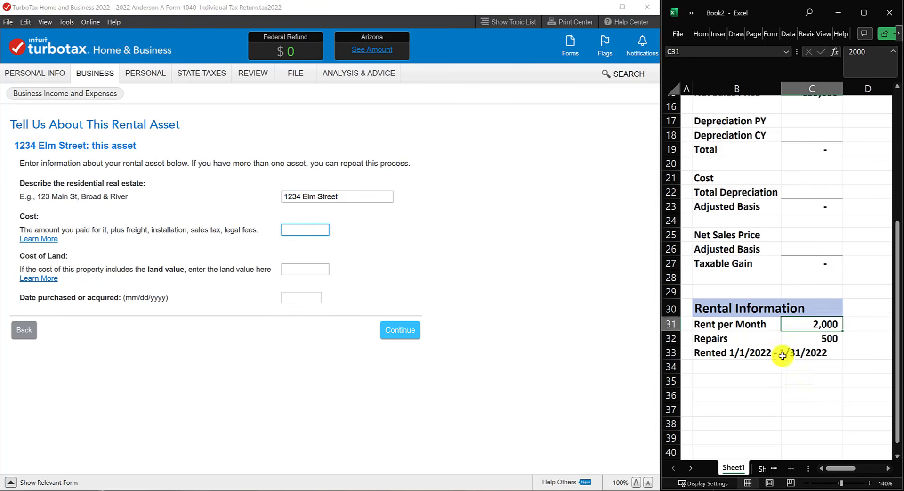
scroll(782, 355, up, 5)
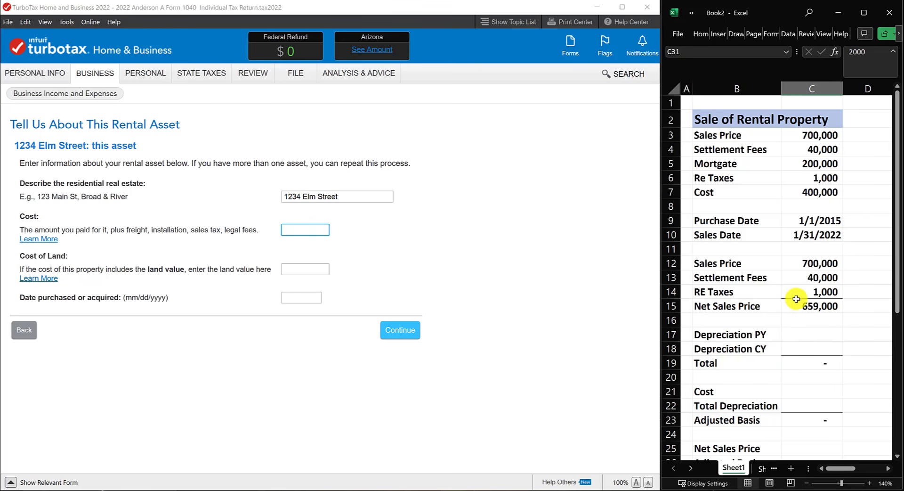
drag(713, 193, 816, 193)
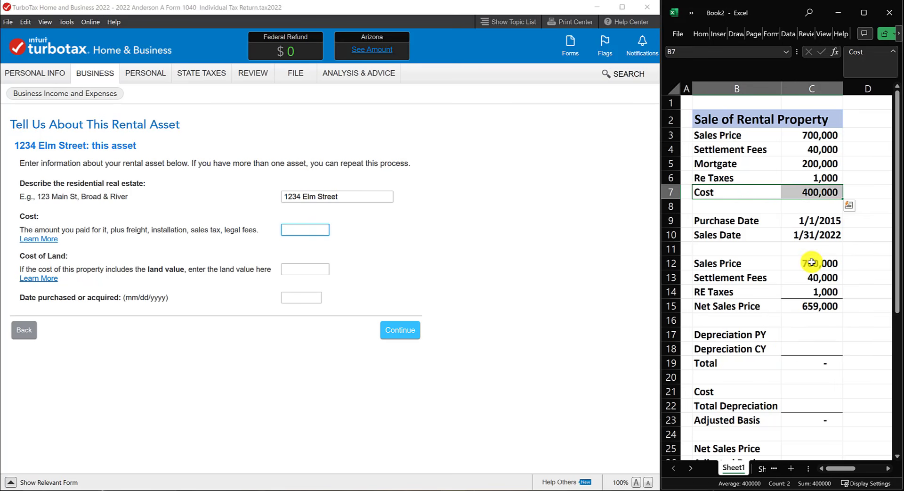
click(297, 232)
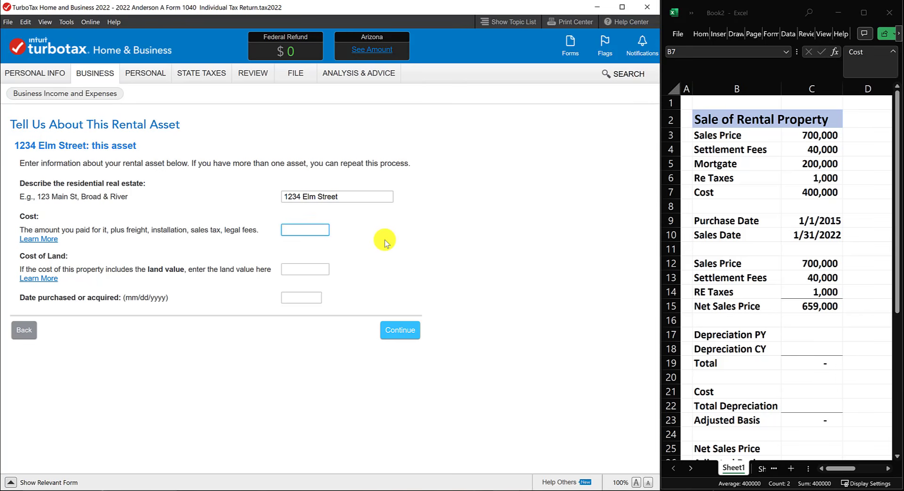
text(400,000)
key(Tab)
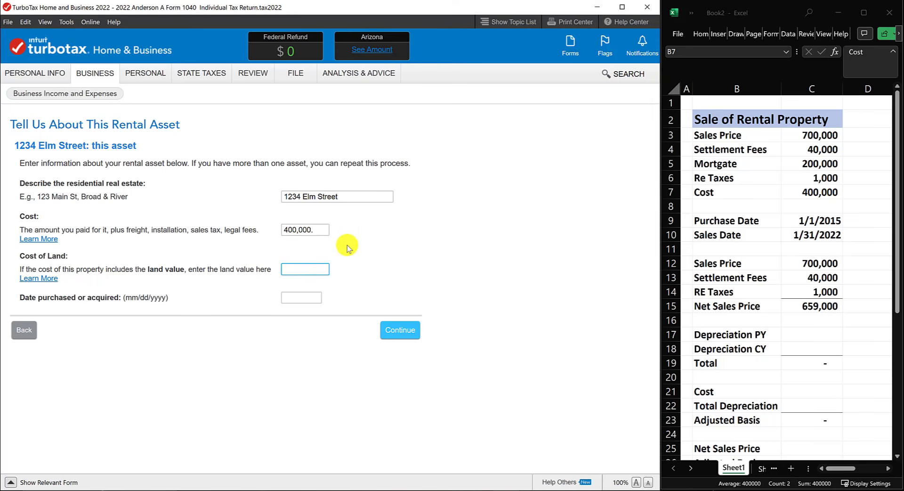
Step: Clear the amount entered as the rental asset's cost
click(326, 229)
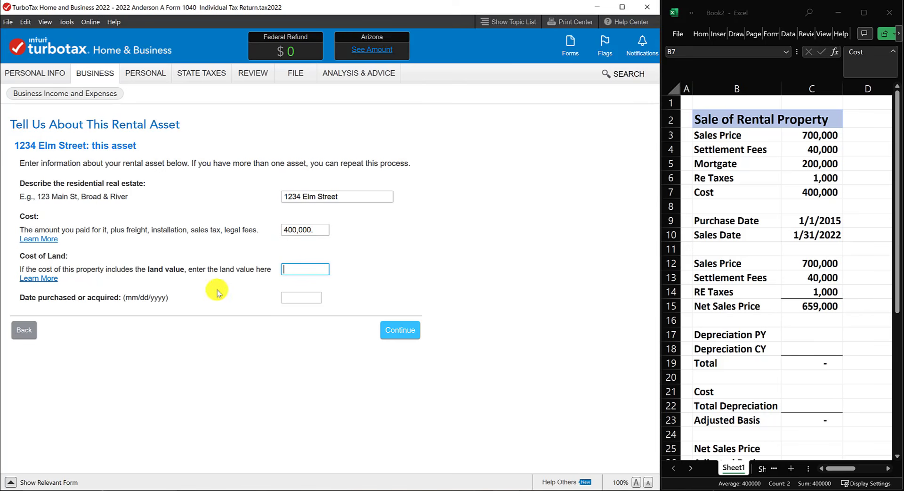
click(311, 229)
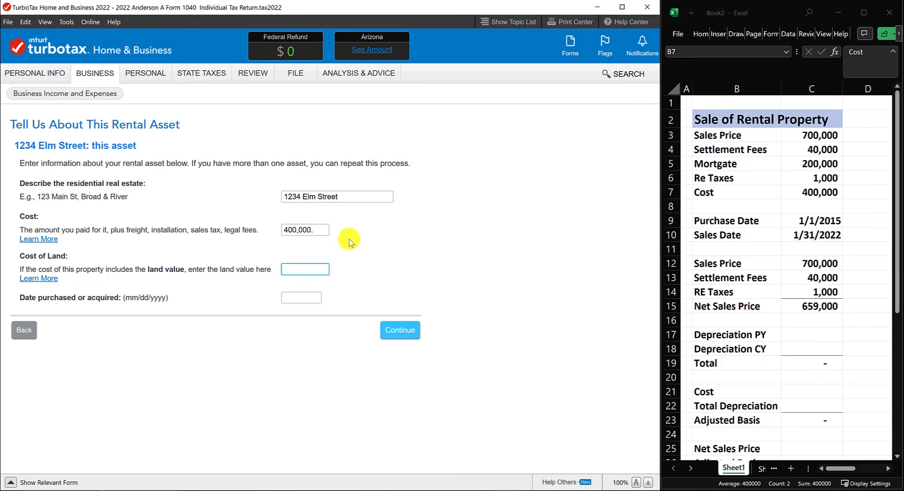
click(317, 229)
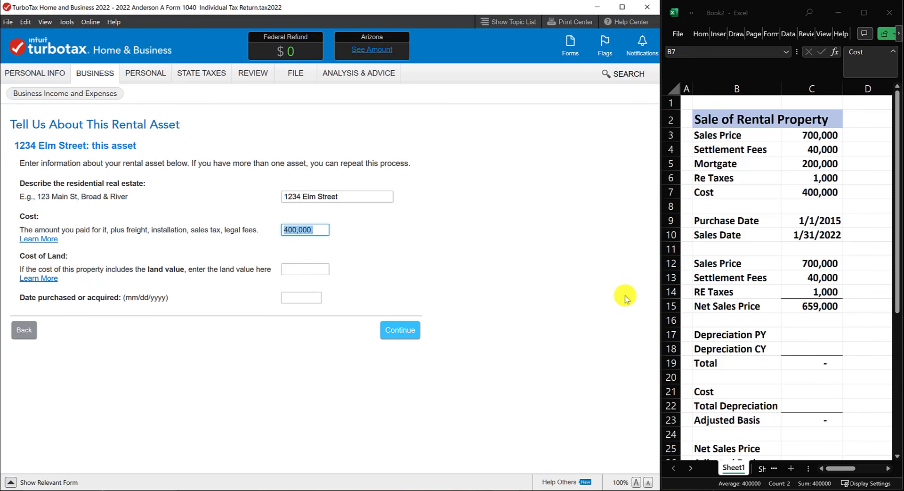
key(Delete)
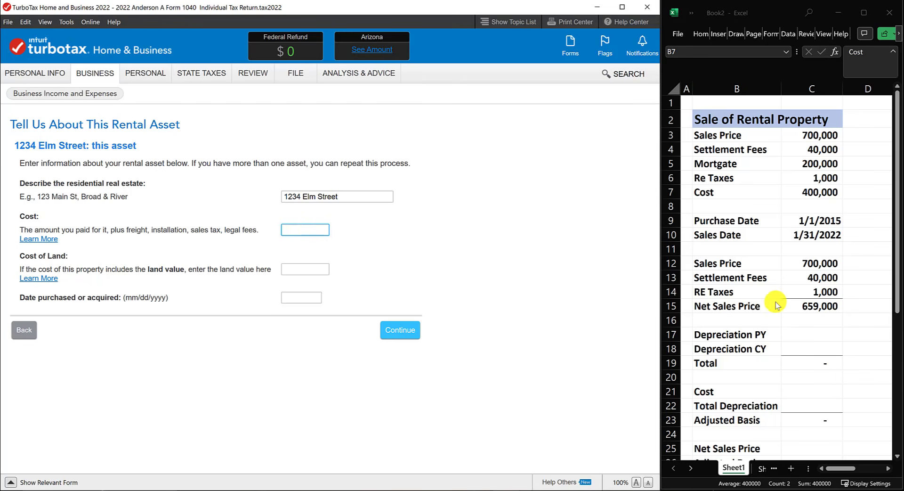
Step: Enter 400000 in worksheet cell C37, below the Rental Information block in Excel
scroll(776, 305, down, 1)
scroll(863, 292, down, 7)
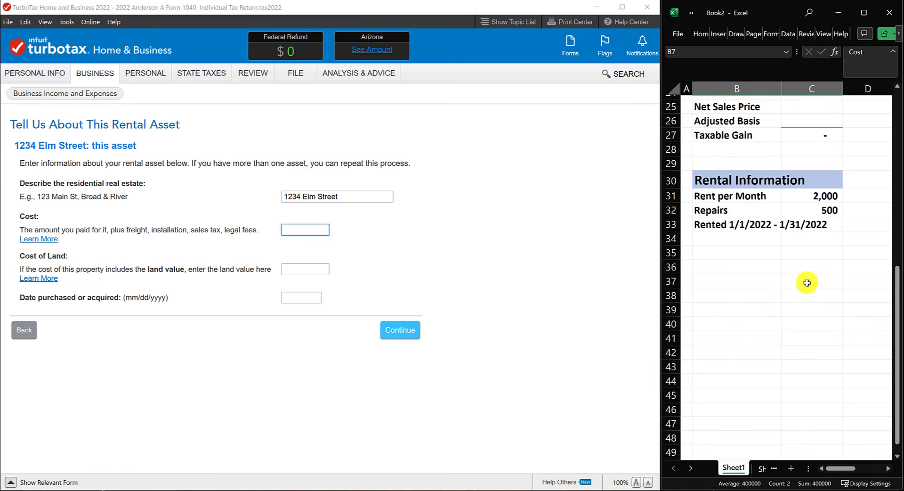
click(804, 281)
text(40)
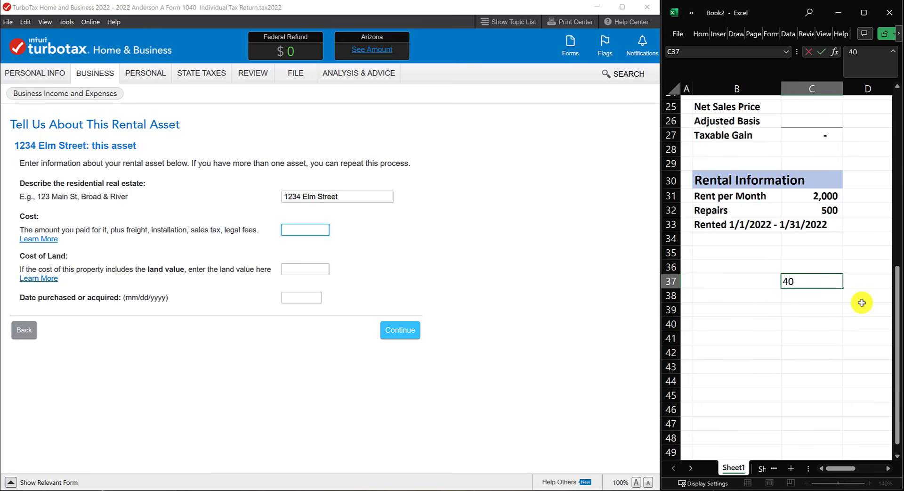
text(0000)
key(Return)
Step: Format cell C37 with a thousands separator and no decimals
click(824, 280)
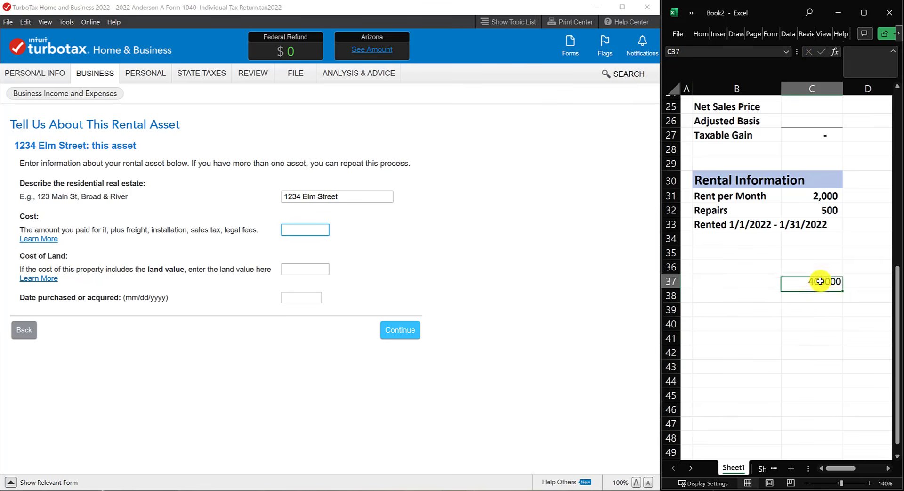
right_click(822, 281)
click(798, 113)
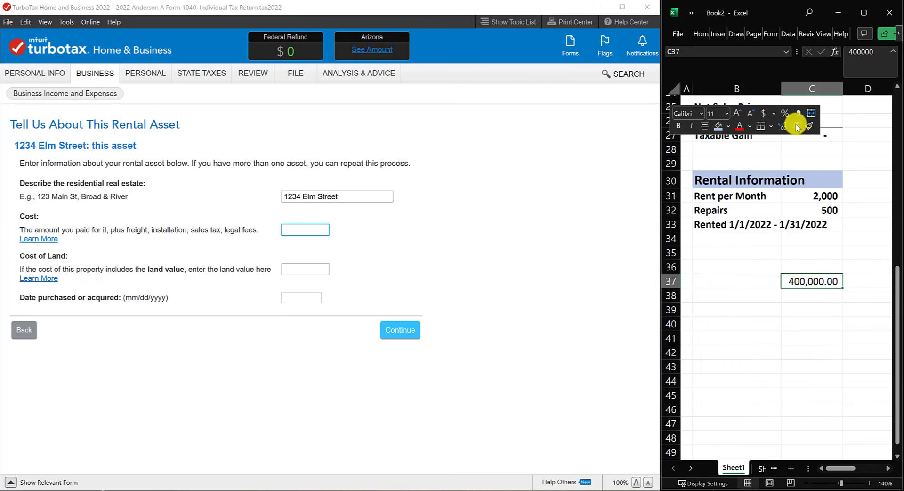
click(795, 126)
click(796, 123)
click(826, 322)
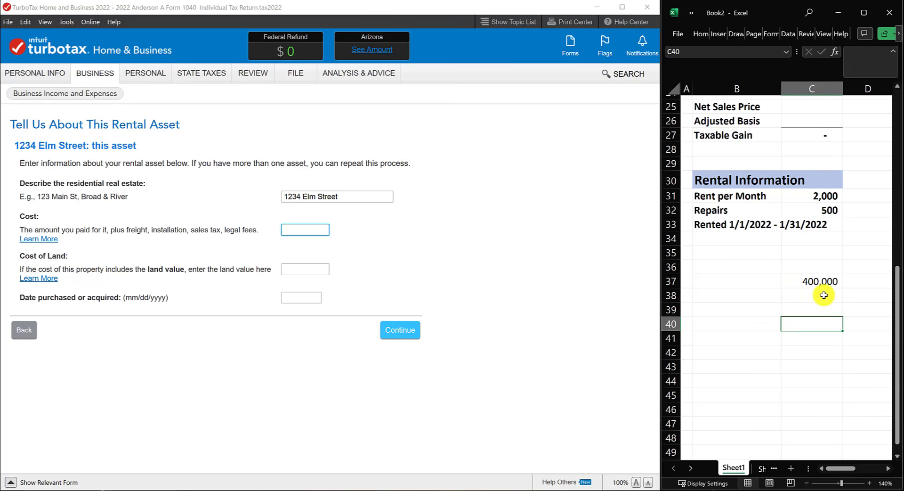
Step: Calculate 80 percent of the cost in cell C38 with the formula =C37*.8
click(824, 295)
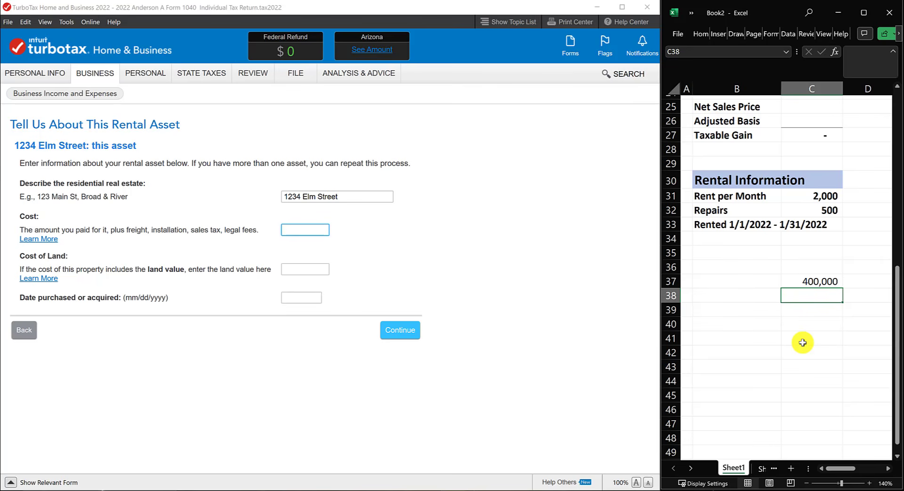
text(=)
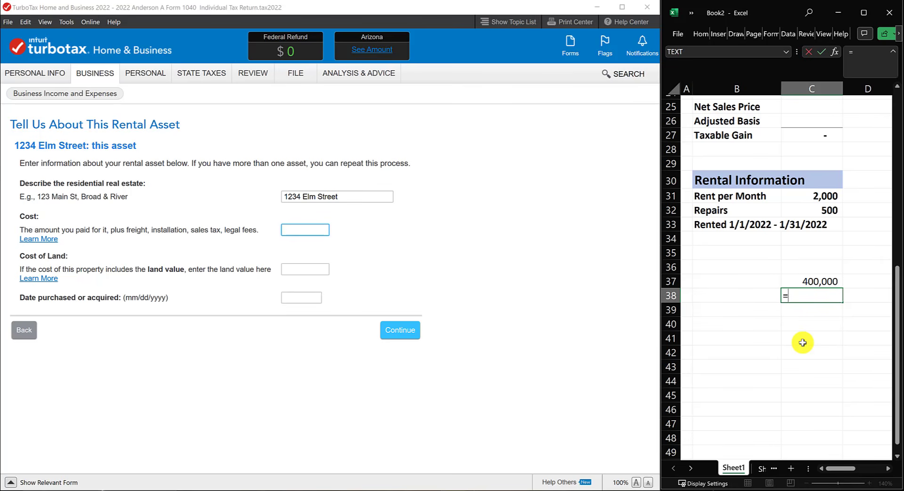
click(817, 281)
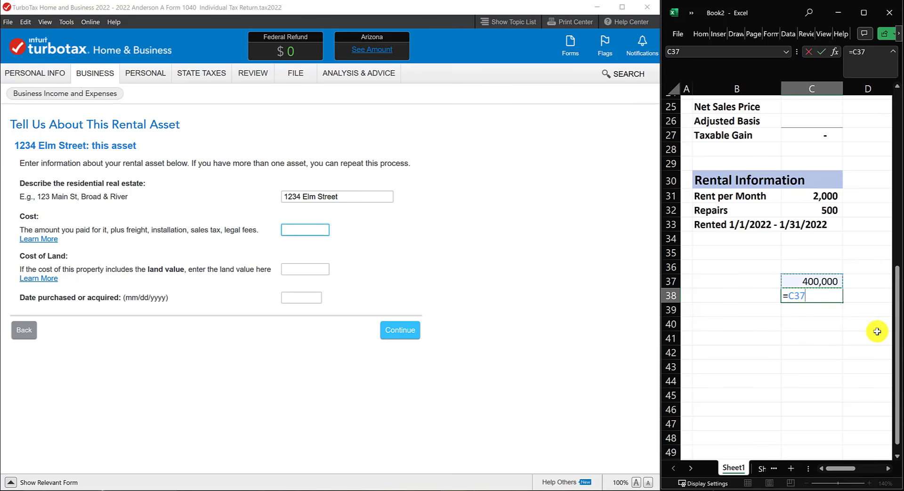
text(*8)
key(BackSpace)
text(.8)
key(Return)
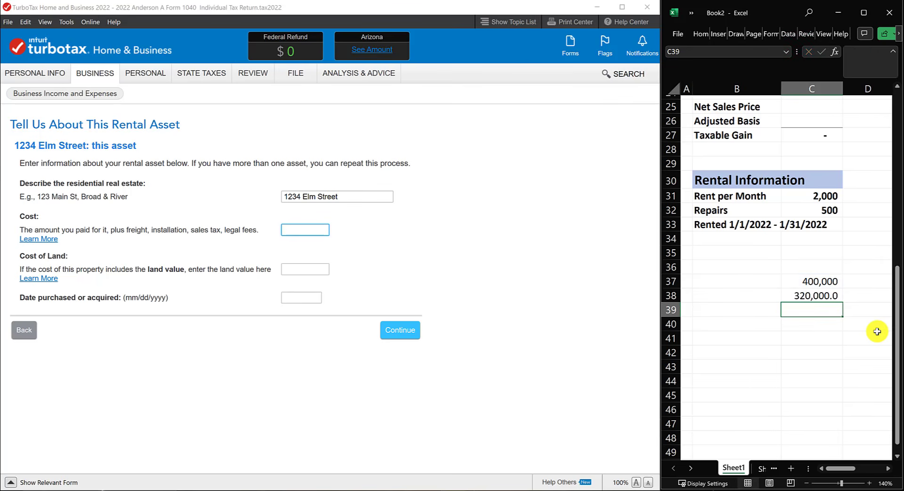
Step: Format cell C38 with a thousands separator and no decimals
right_click(814, 294)
click(793, 113)
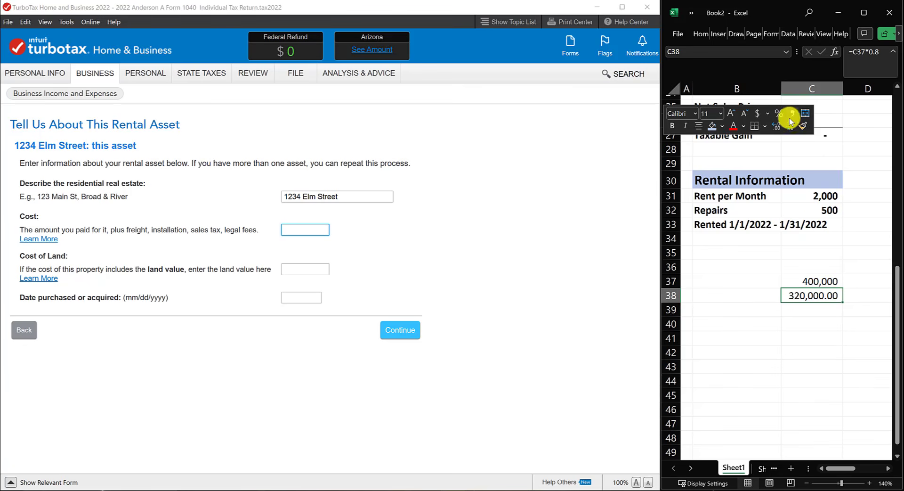
click(790, 125)
click(790, 124)
click(804, 353)
click(810, 298)
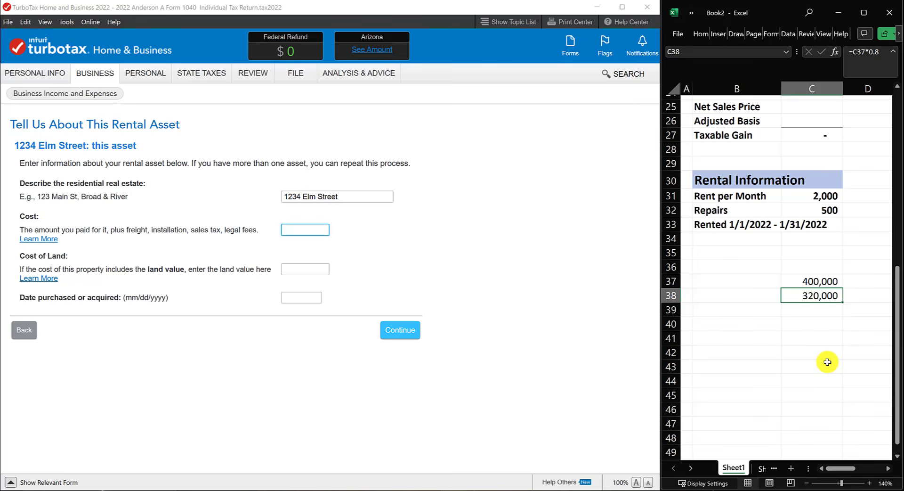
Step: Enter 320,000 as the rental asset's cost and 80,000 as its cost of land in TurboTax
click(380, 270)
text(320000)
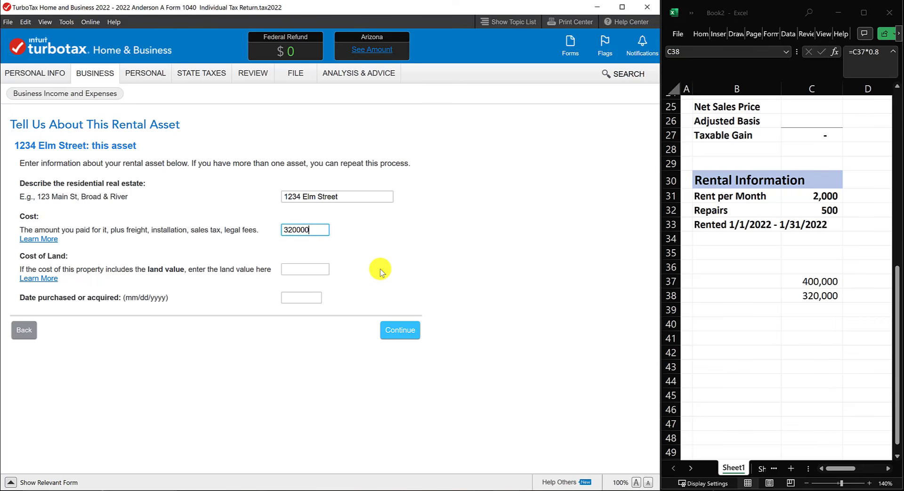
click(323, 273)
text(80)
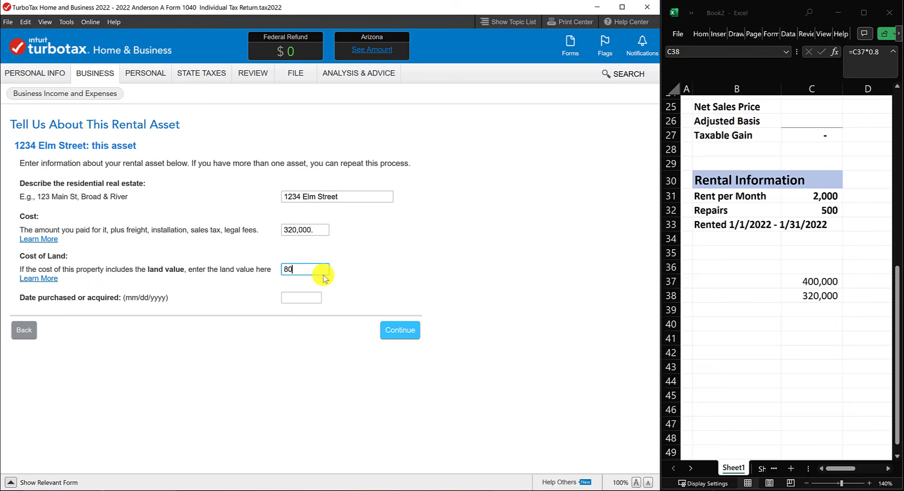
text(,0000)
key(Tab)
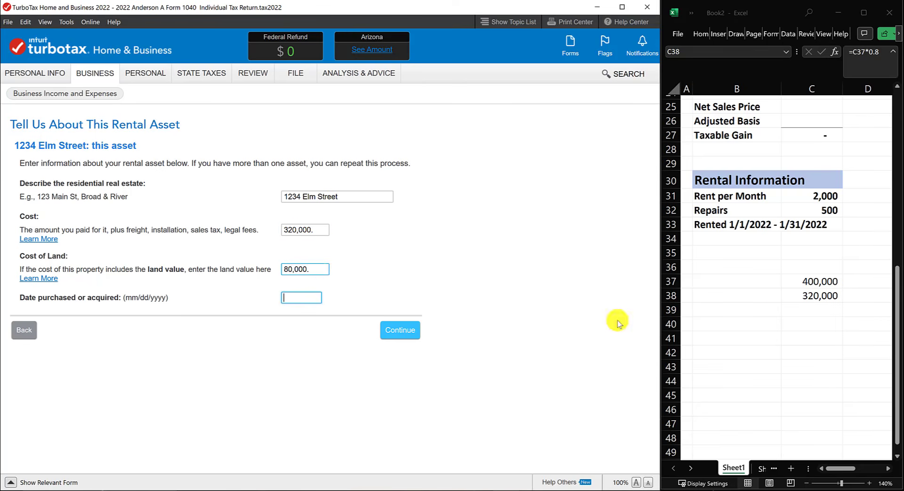
Step: Enter the worksheet's purchase date, 01/01/2015, as the date the rental asset was acquired
scroll(786, 330, up, 8)
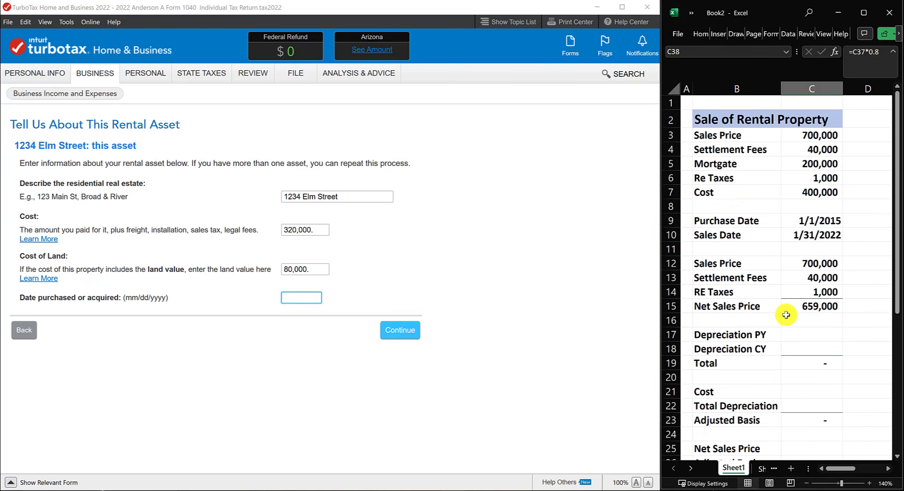
click(295, 296)
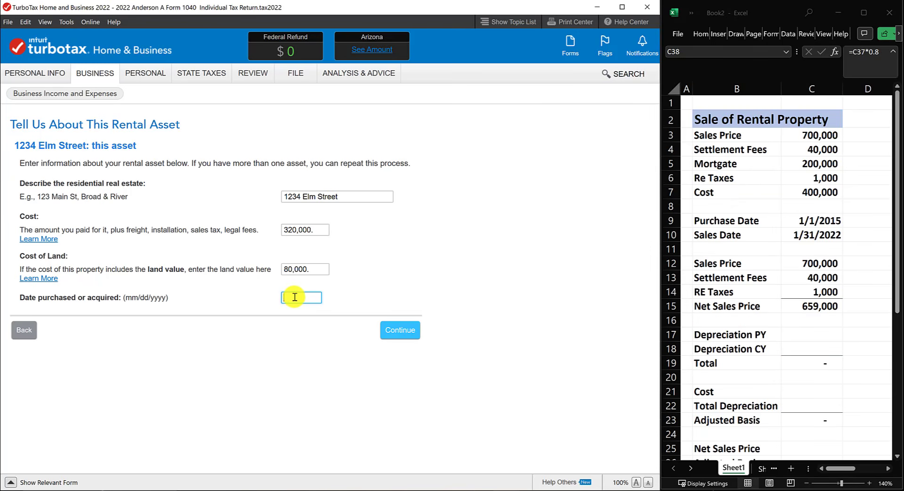
text(01/01/2015)
click(318, 230)
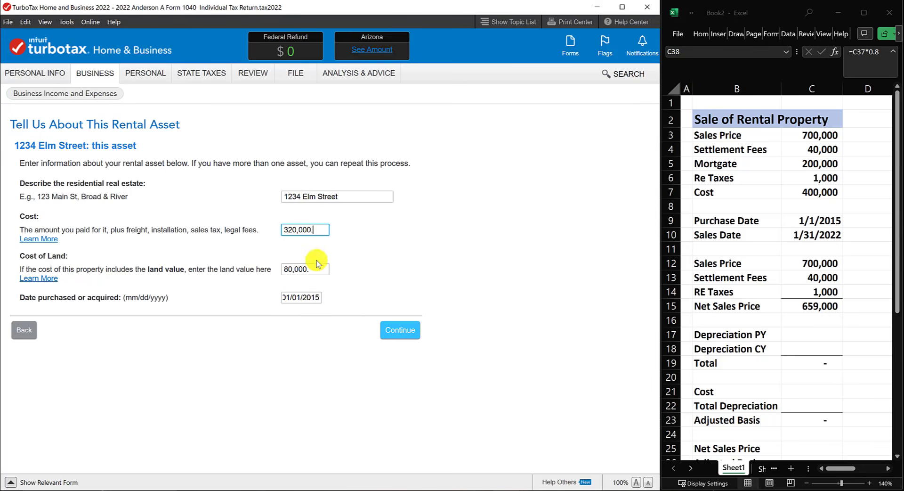
Step: Check the rental asset's cost and land value against worksheet cells C37 and C38, and submit the asset details in TurboTax
click(318, 271)
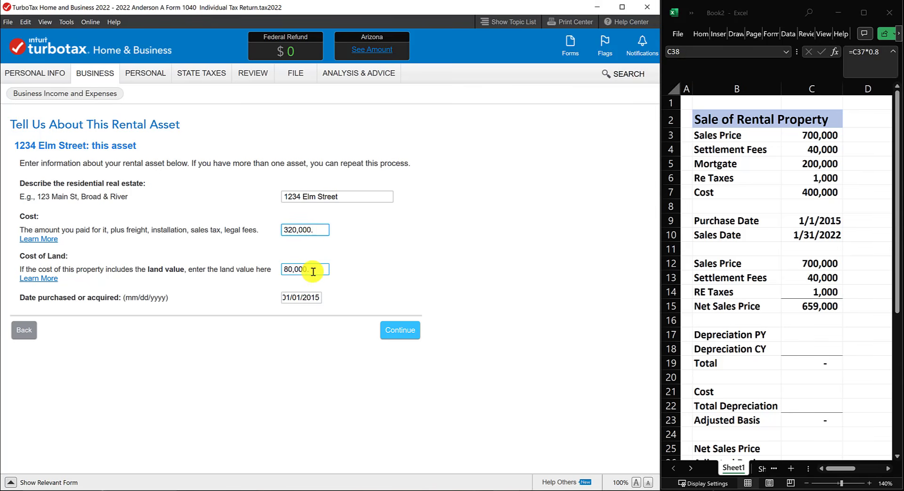
drag(313, 271, 282, 267)
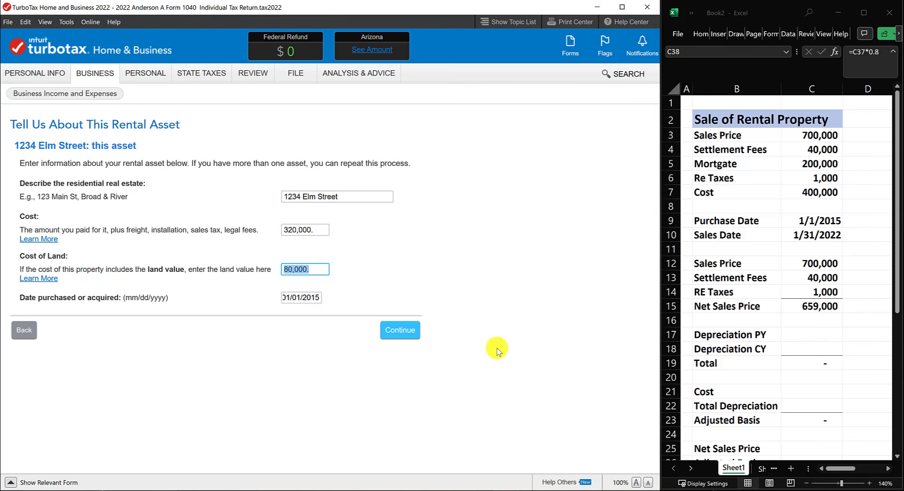
click(322, 230)
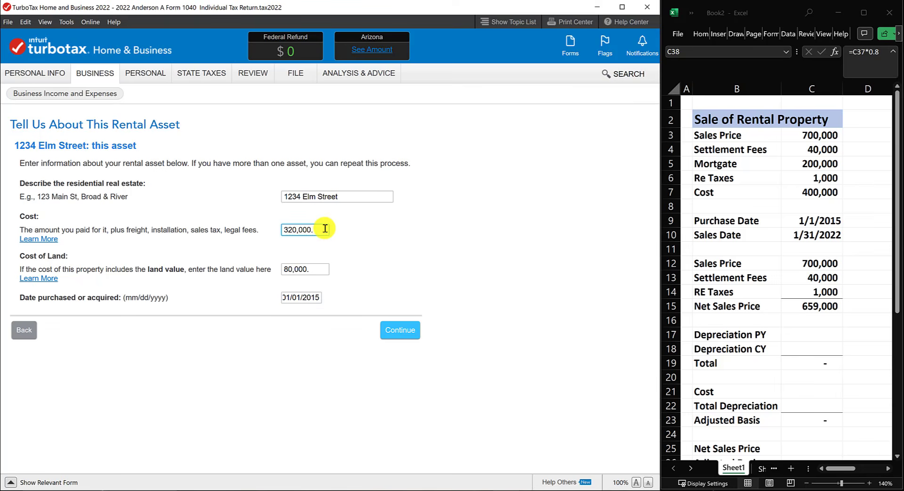
scroll(773, 376, down, 7)
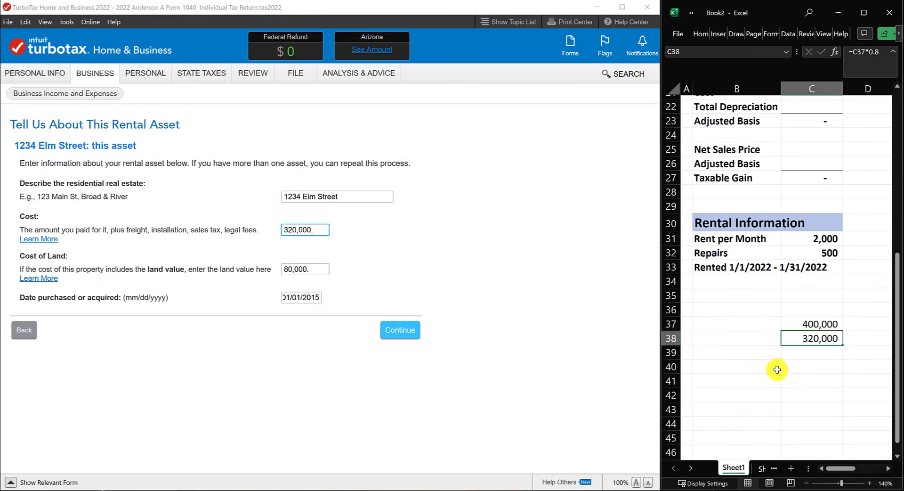
click(803, 323)
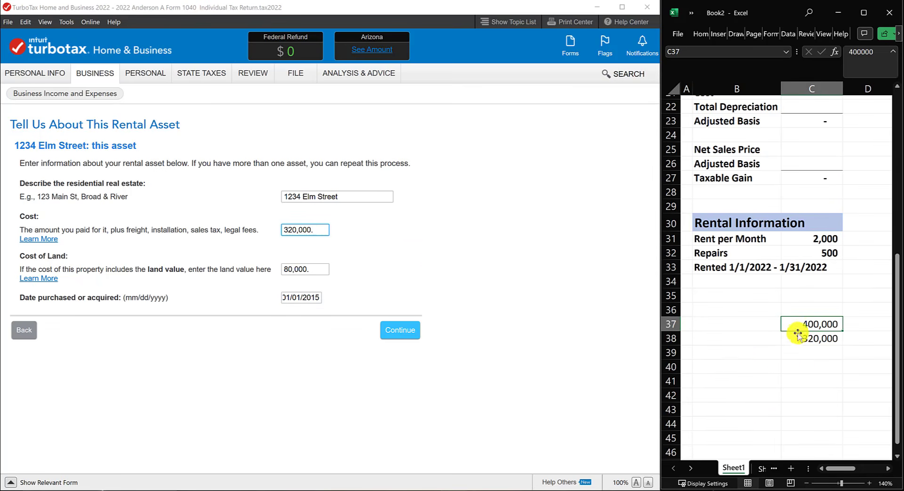
click(796, 336)
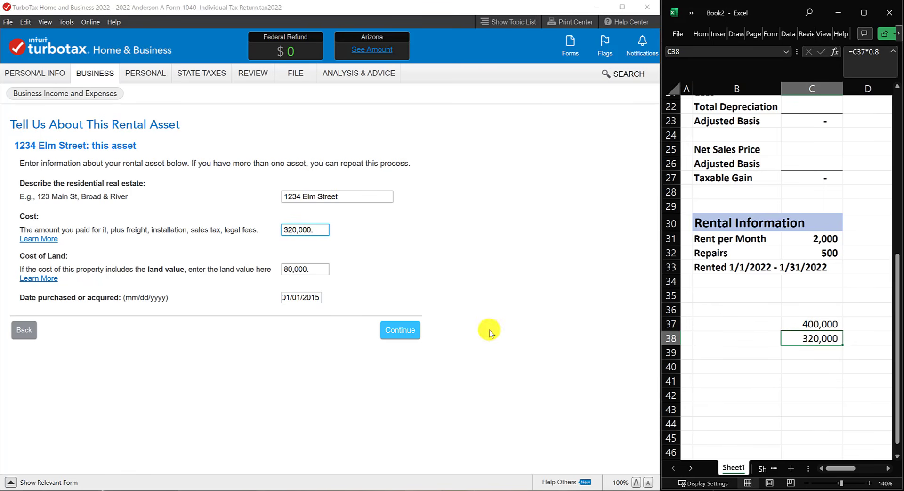
click(415, 332)
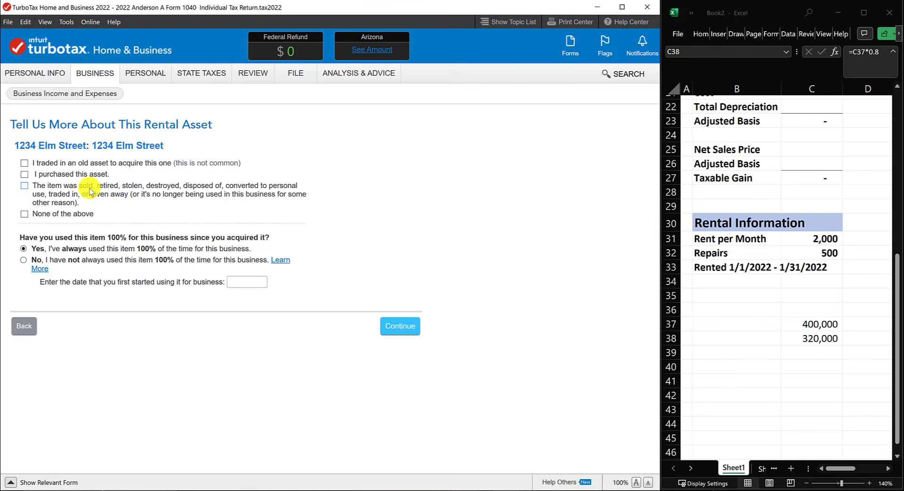
Step: Mark the rental asset as sold or disposed of and enter the worksheet's sales date, 01/31/2022, as its sale date
click(24, 185)
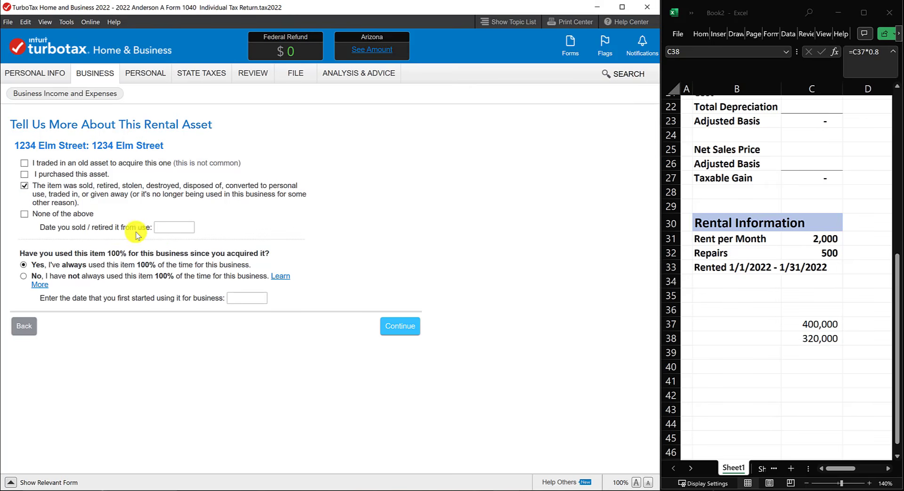
click(167, 230)
click(818, 338)
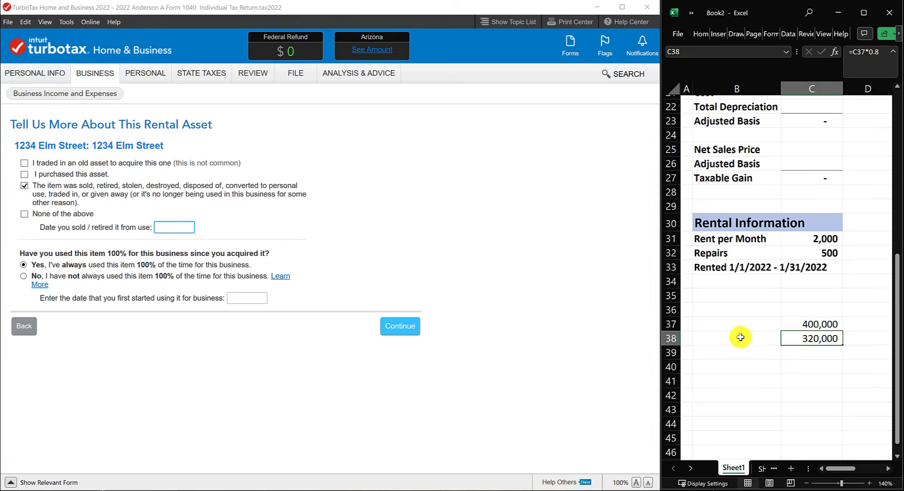
scroll(742, 334, up, 4)
scroll(741, 334, up, 4)
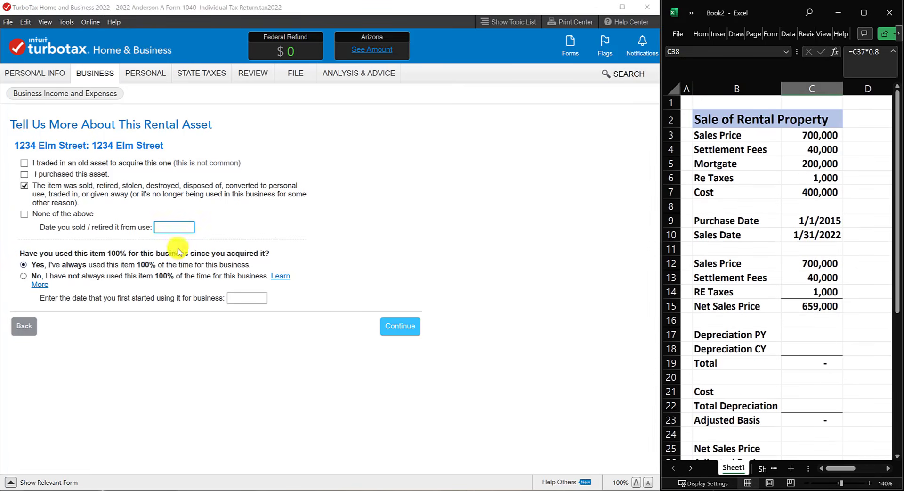
click(171, 229)
text(01/31/2022)
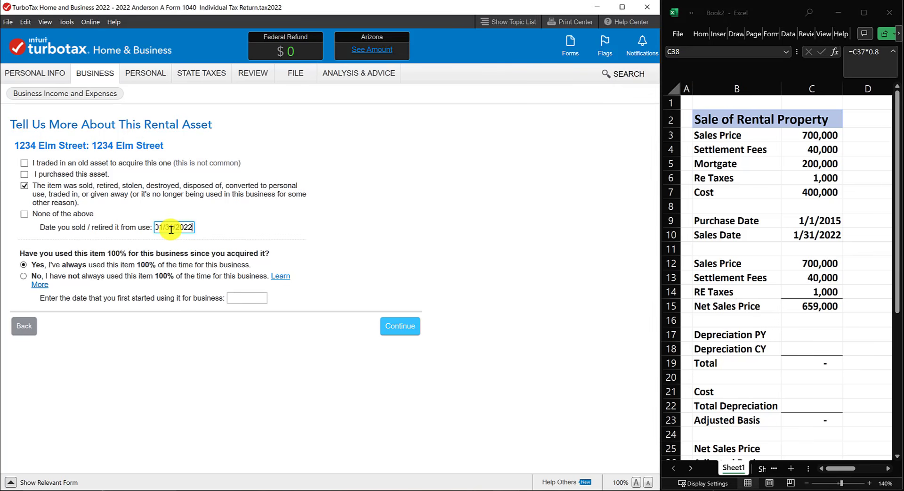
key(Tab)
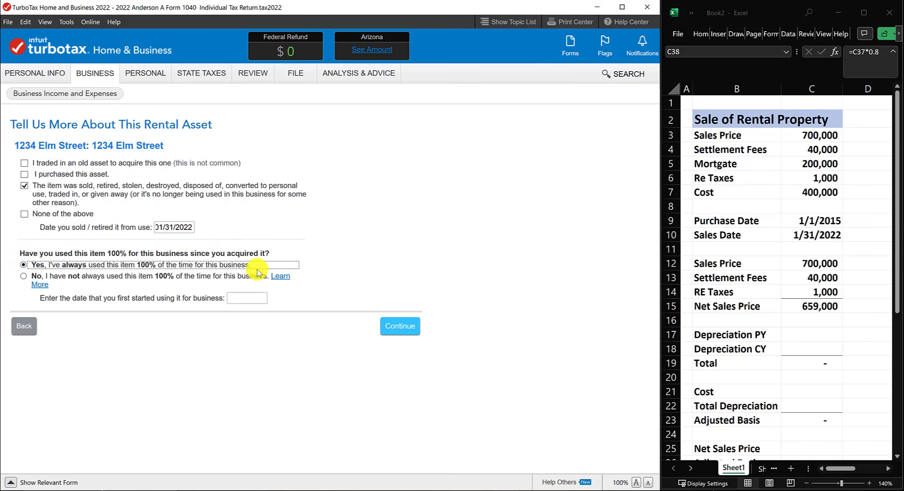
Step: Enter 01/01/2015 as the date the asset was first used for business and submit the page
click(399, 325)
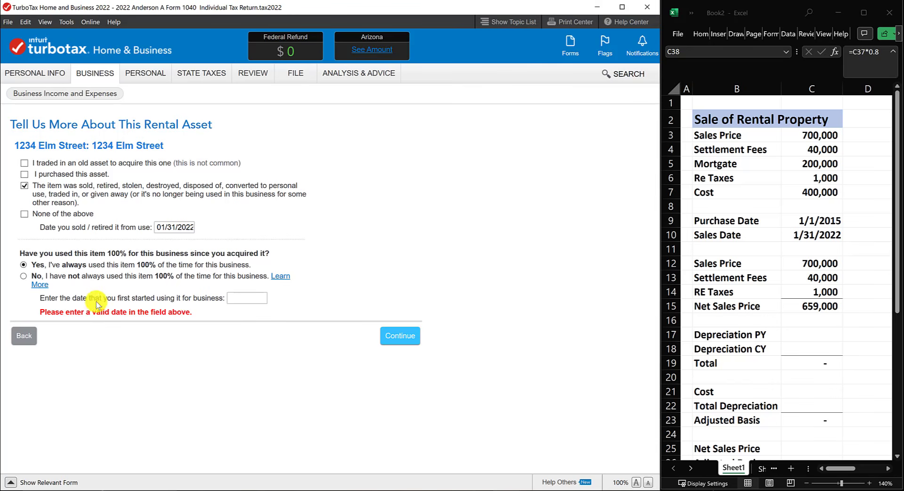
click(243, 298)
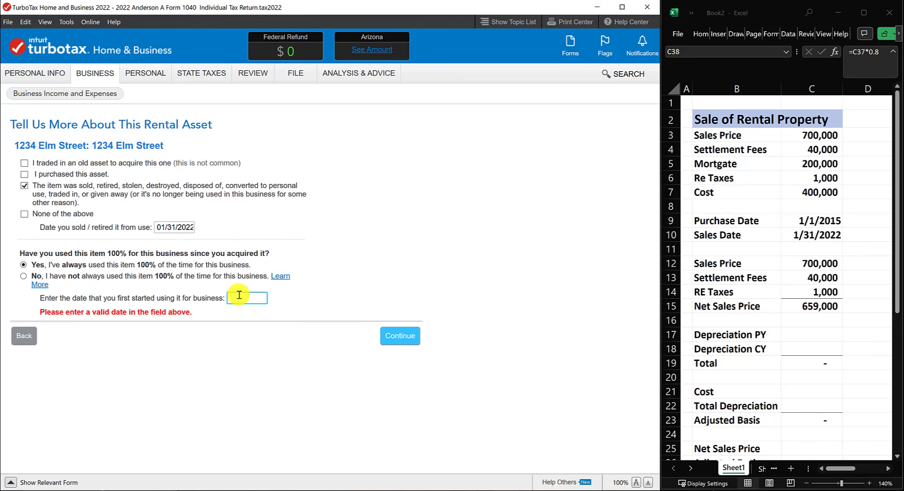
text(01/01)
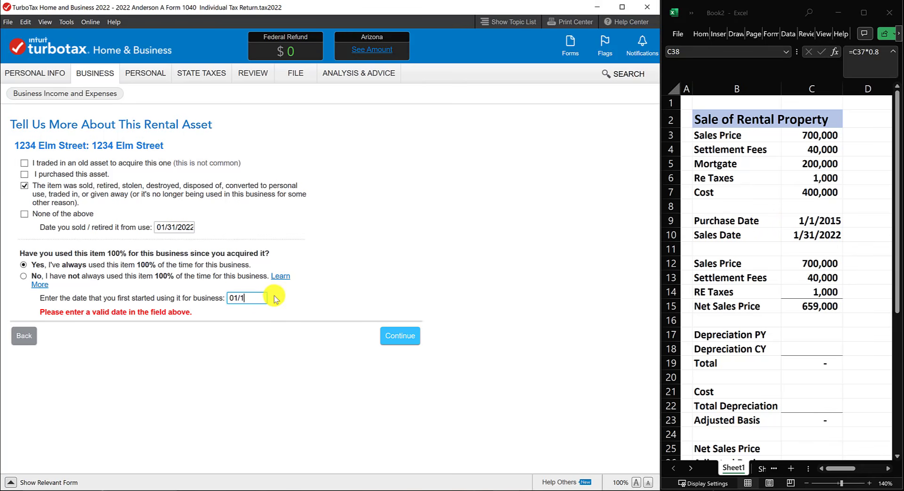
text(/2)
key(BackSpace)
text(015)
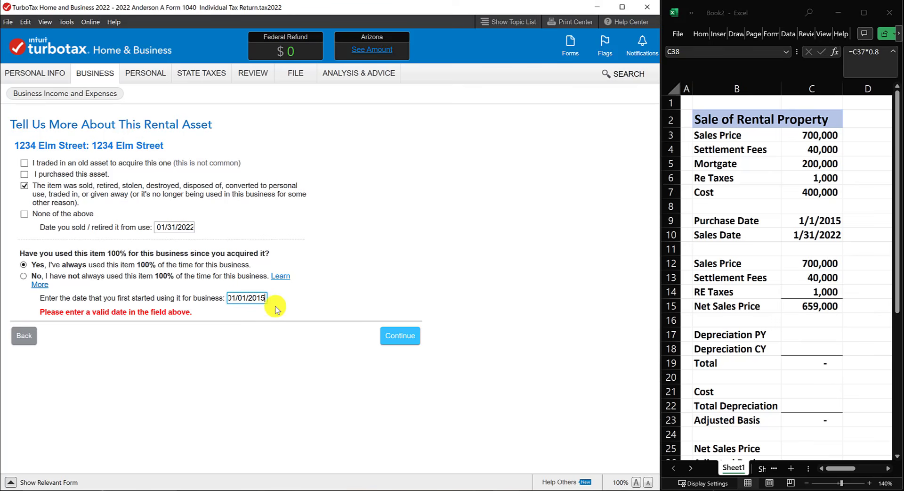
click(408, 340)
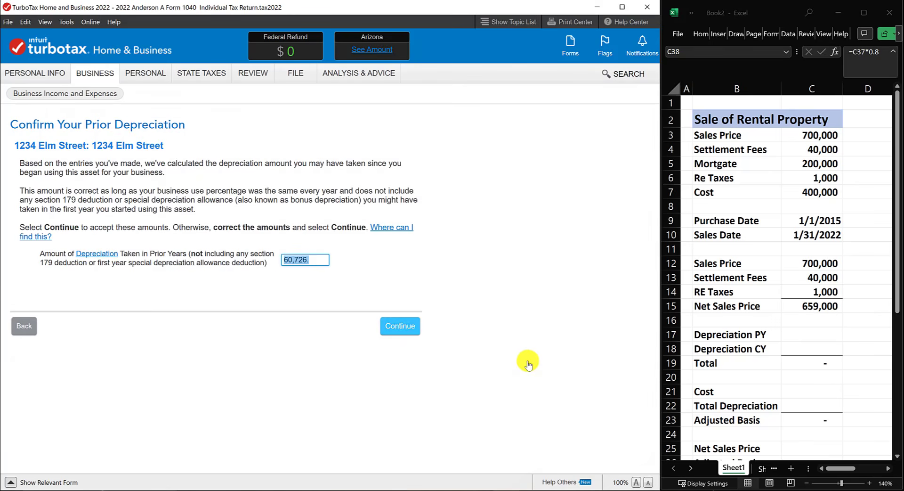
Step: Review TurboTax's prior-year depreciation amount against the purchase and sales dates in worksheet cells C9 and C10
click(327, 260)
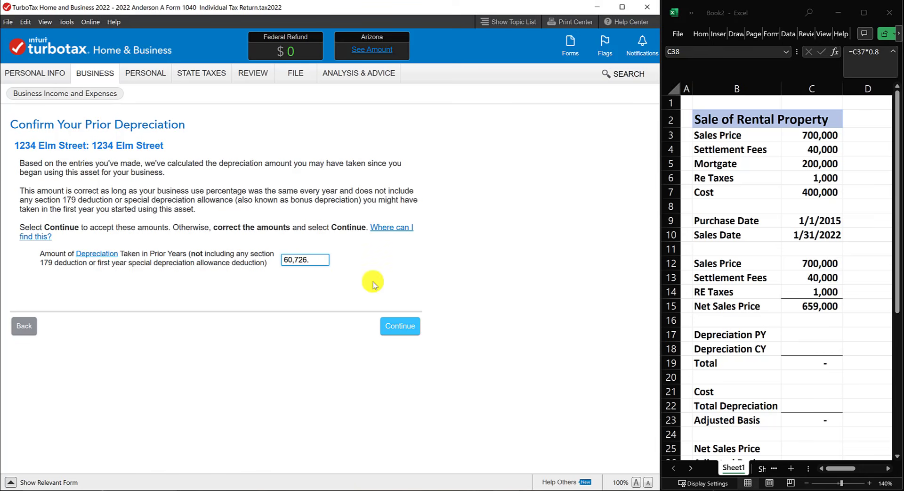
click(832, 241)
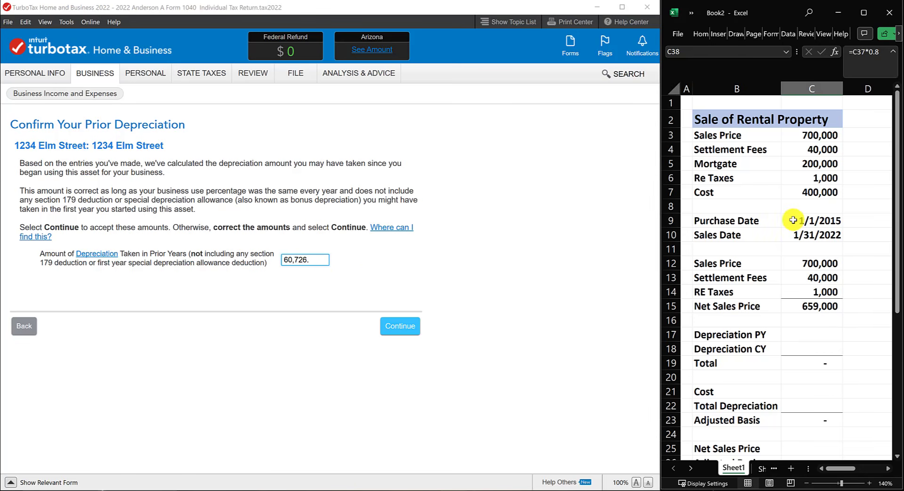
click(793, 220)
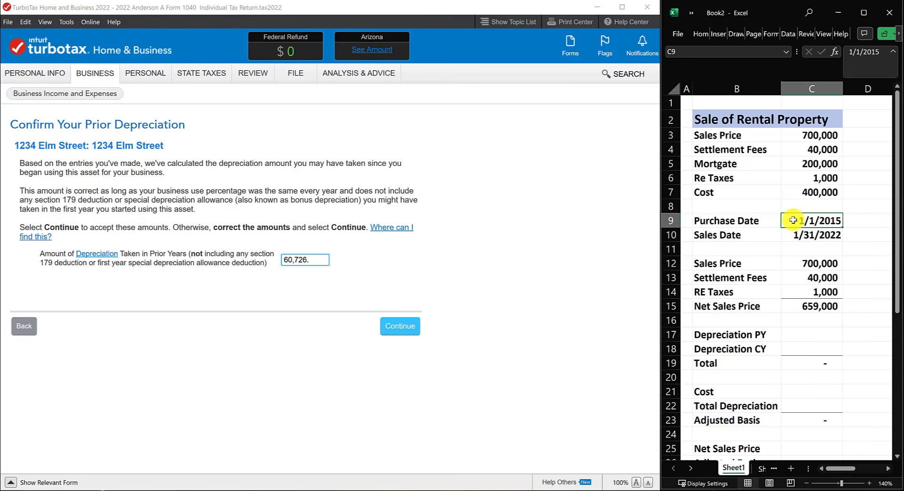
click(789, 234)
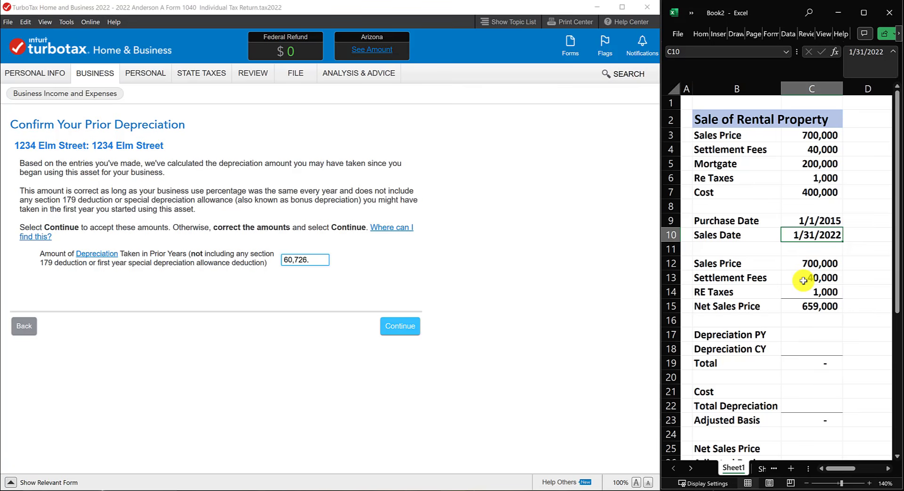
drag(803, 222, 804, 232)
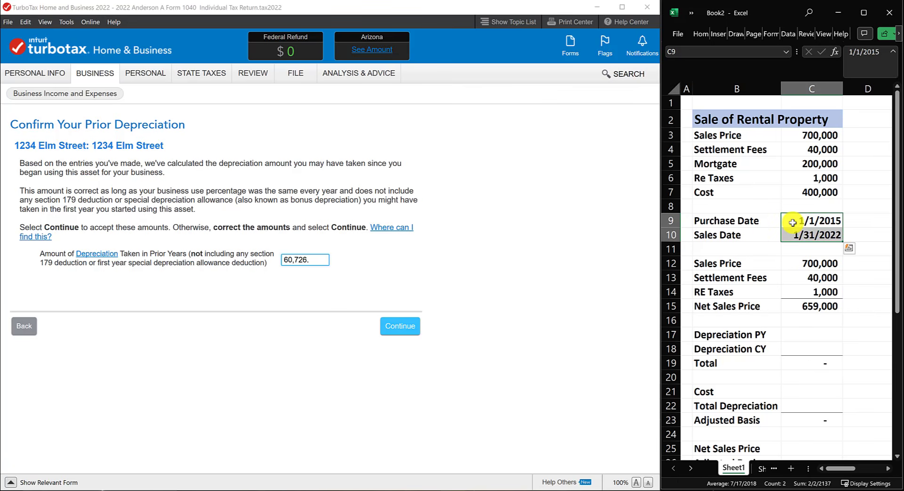
click(793, 222)
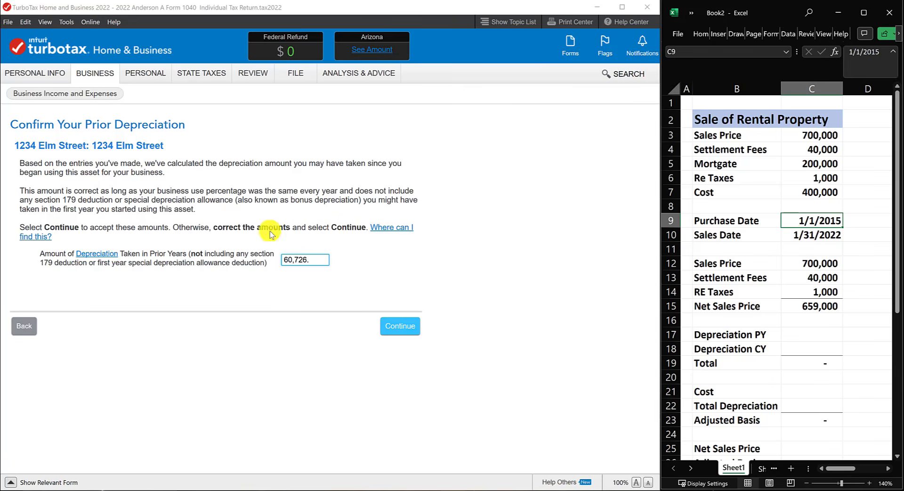
click(803, 235)
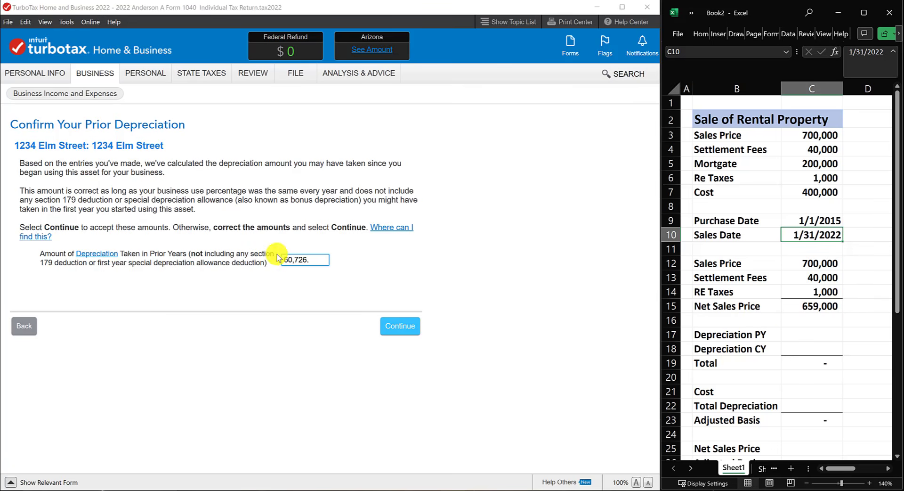
click(848, 251)
Step: Enter the prior-year depreciation of 60726 in cell C17 of the Excel worksheet, beside Depreciation PY
scroll(848, 251, down, 2)
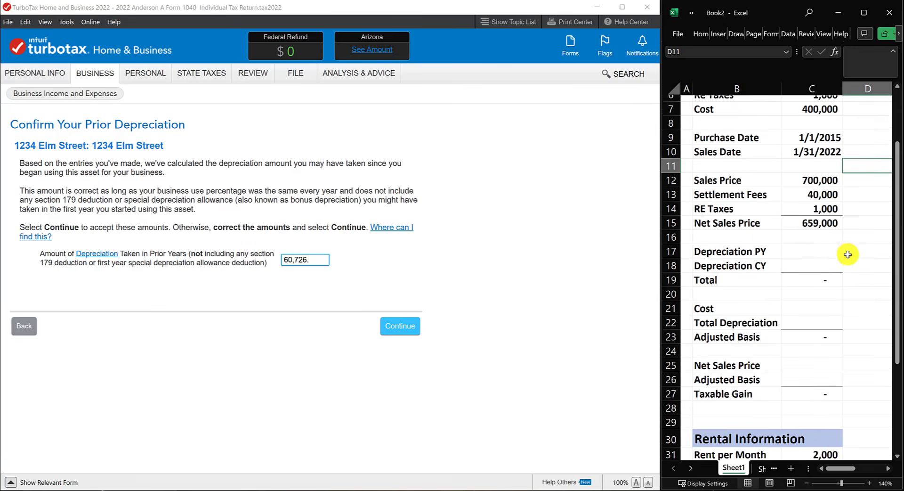
click(750, 248)
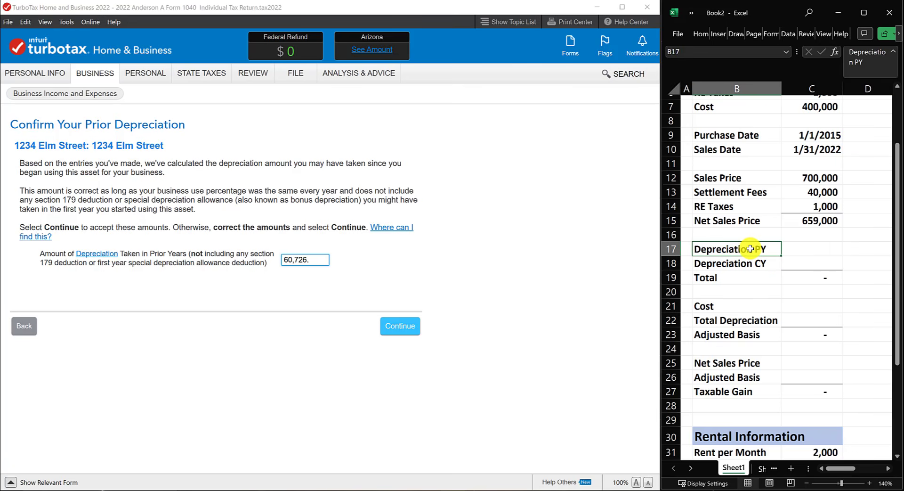
drag(750, 248, 750, 264)
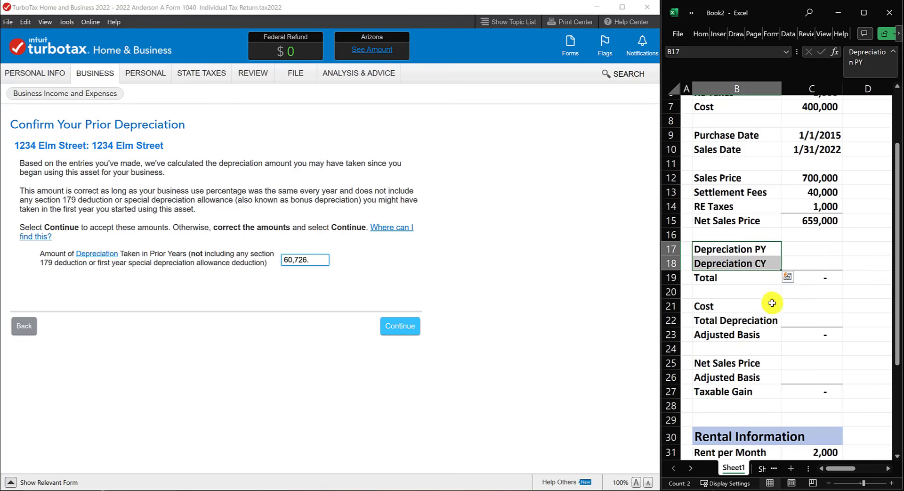
click(812, 249)
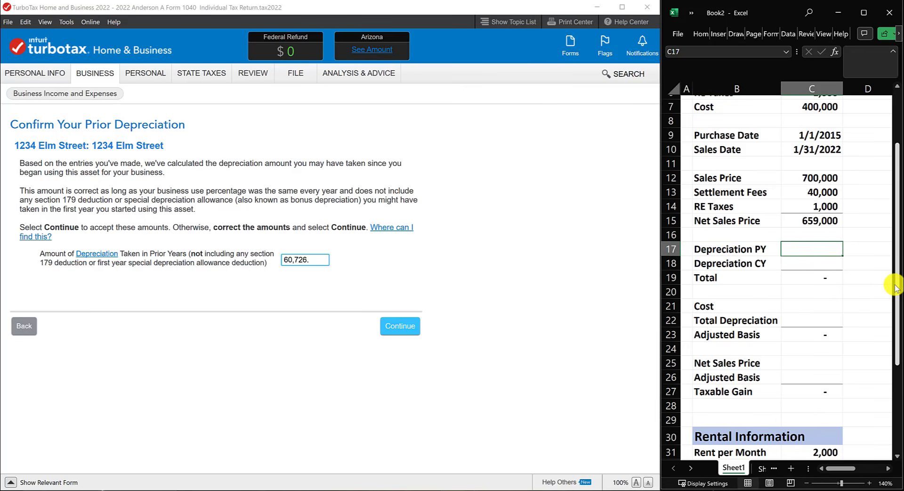
text(607)
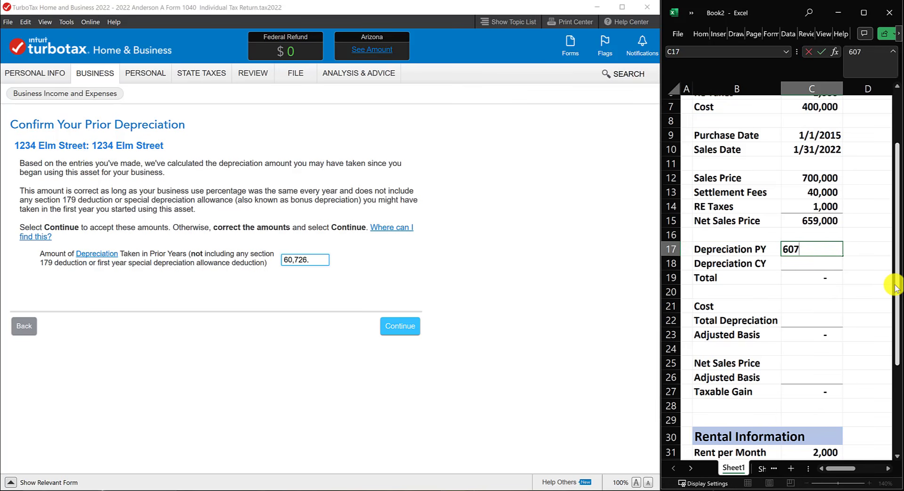
text(26)
key(Return)
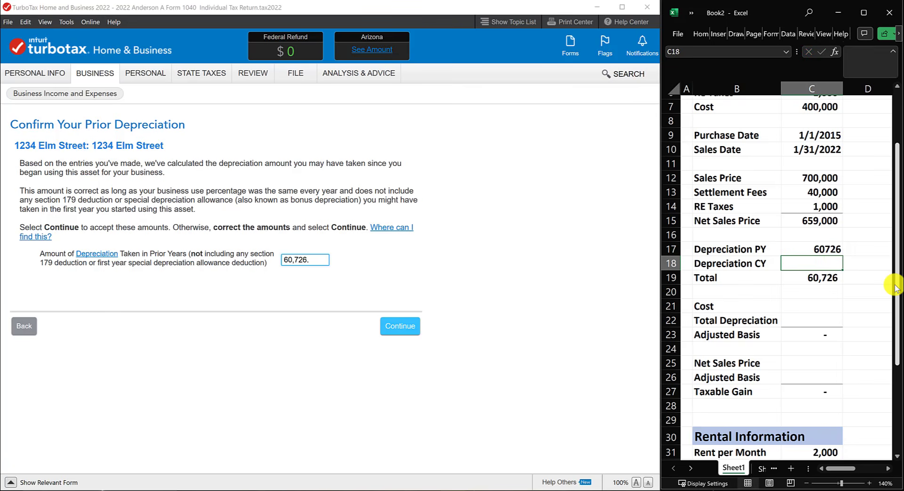
Step: Format cell C17 with a thousands separator and no decimals
click(808, 250)
right_click(817, 248)
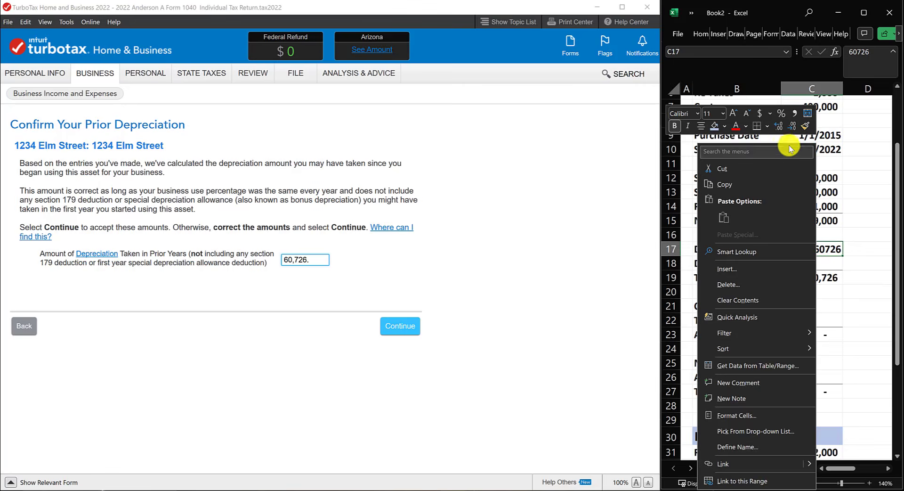
click(795, 113)
click(792, 126)
click(791, 125)
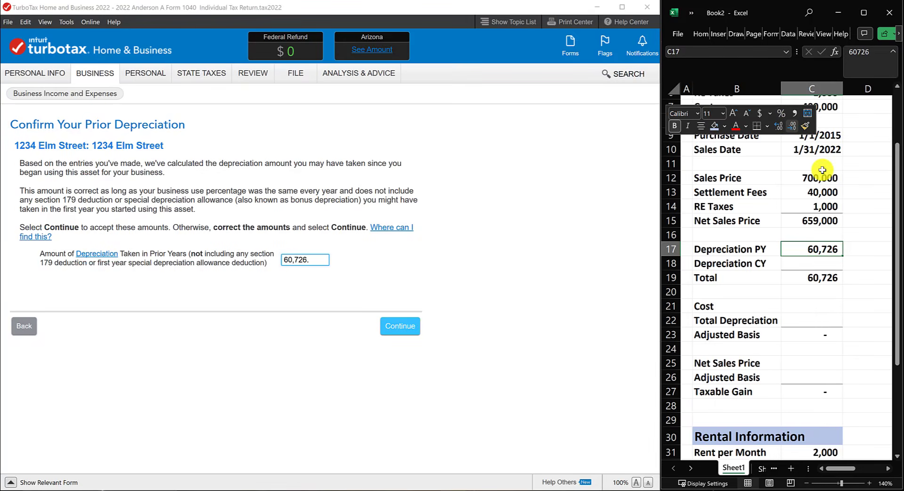
click(854, 204)
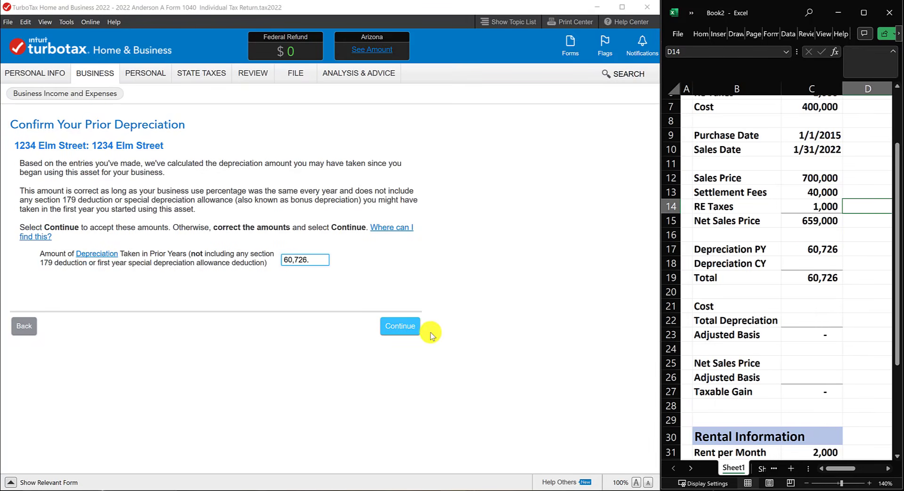
Step: Accept the prior depreciation amount in TurboTax and answer No to the special handling question
click(408, 329)
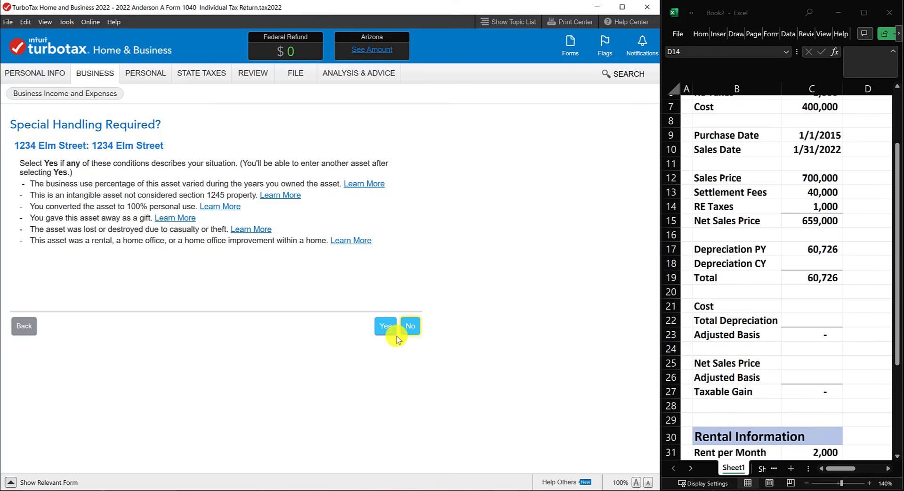
click(406, 327)
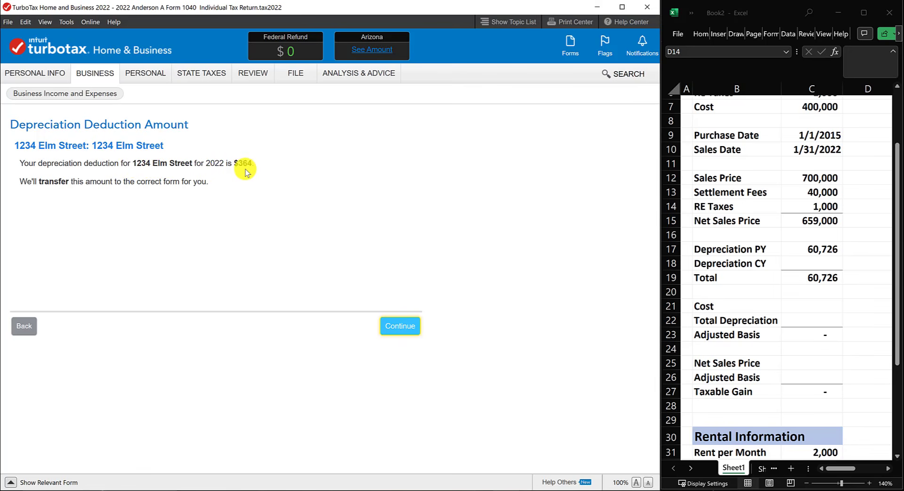
Step: Enter the 2022 depreciation deduction of 364 in cell C18 of the Excel worksheet, beside Depreciation CY
click(839, 302)
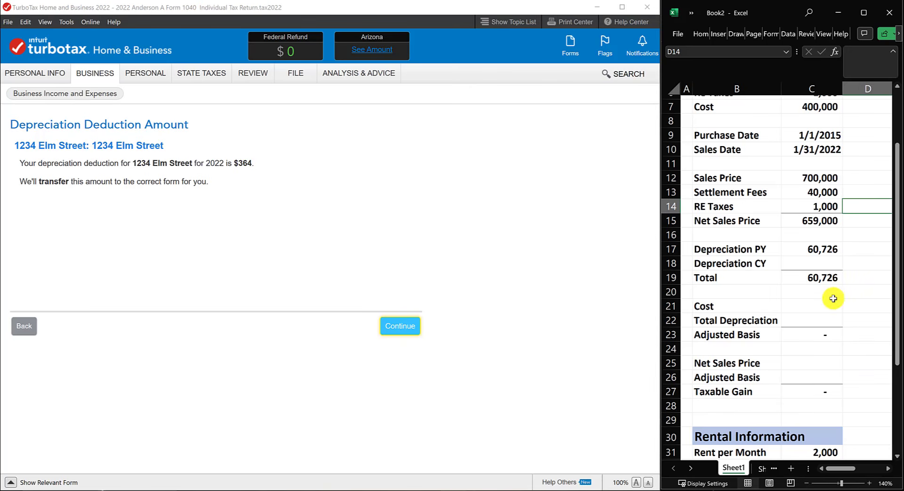
click(827, 265)
text(364)
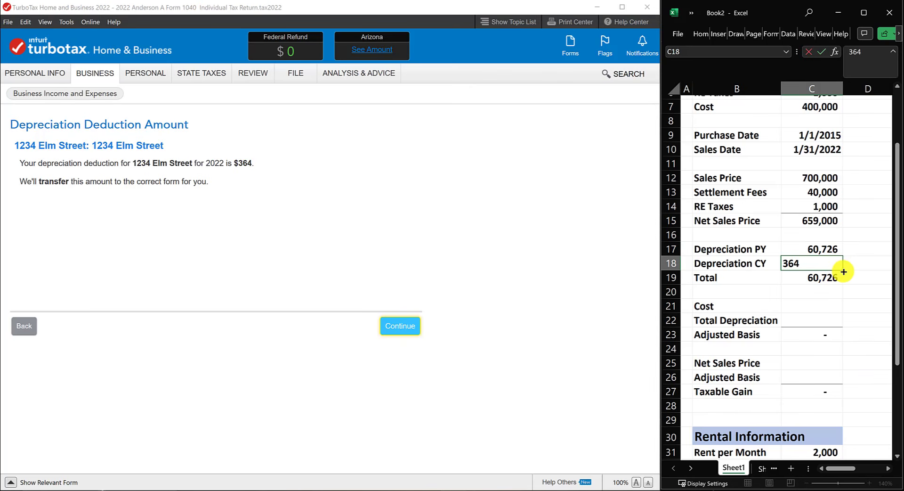
key(Return)
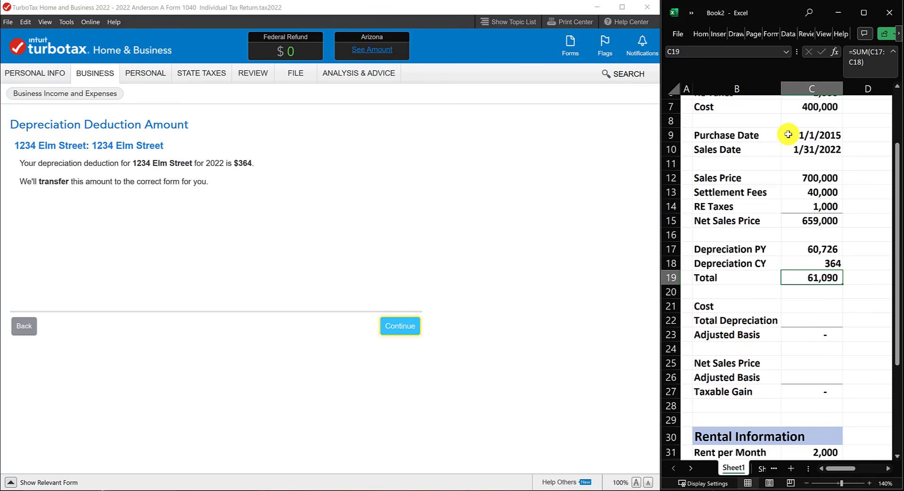
Step: Review the purchase and sales dates in cells C9 and C10 against the total depreciation in C19
click(789, 148)
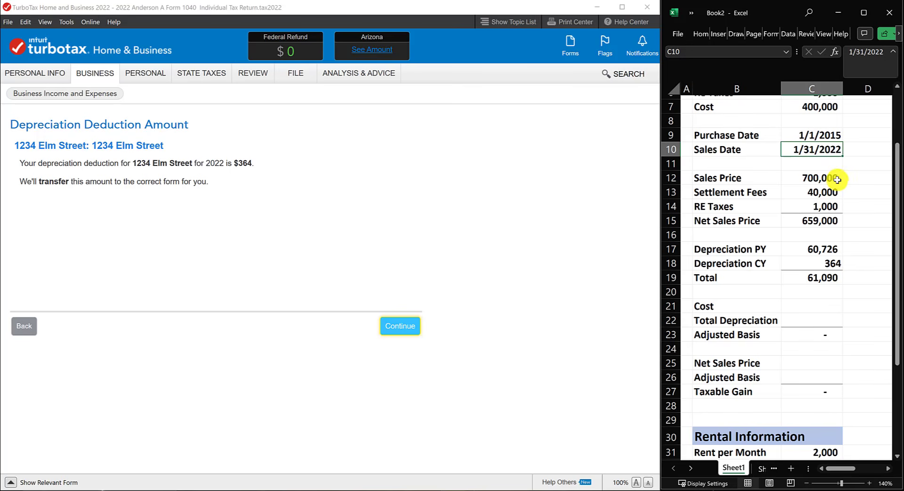
click(792, 134)
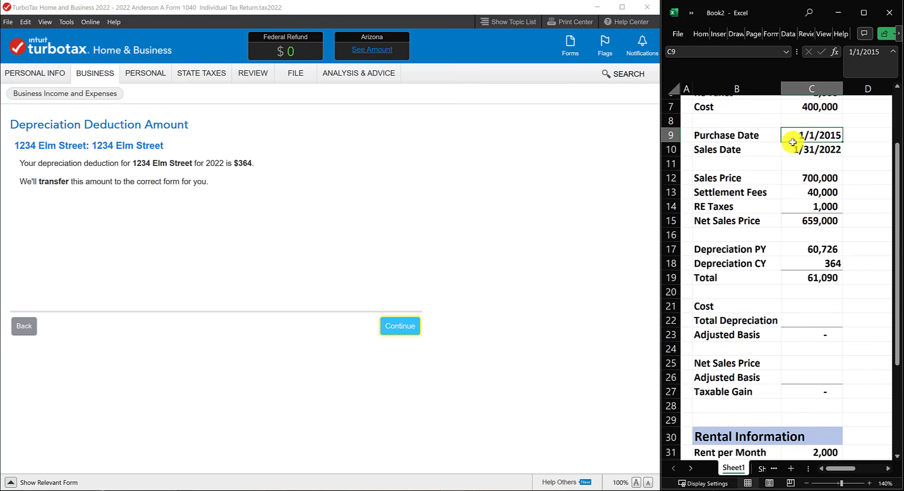
drag(791, 134, 795, 149)
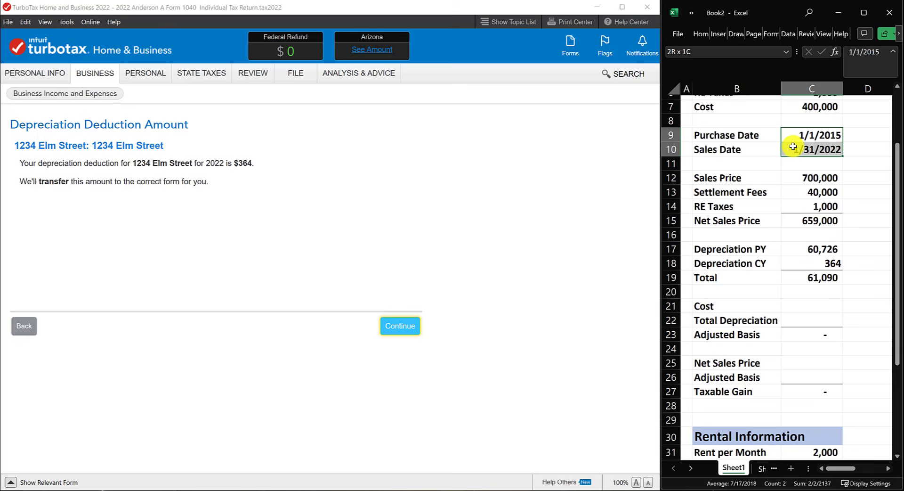
click(808, 277)
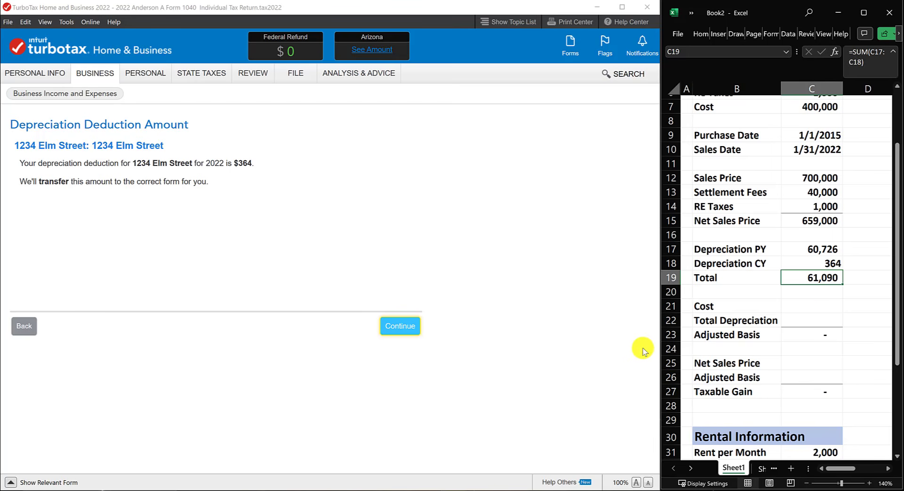
click(847, 312)
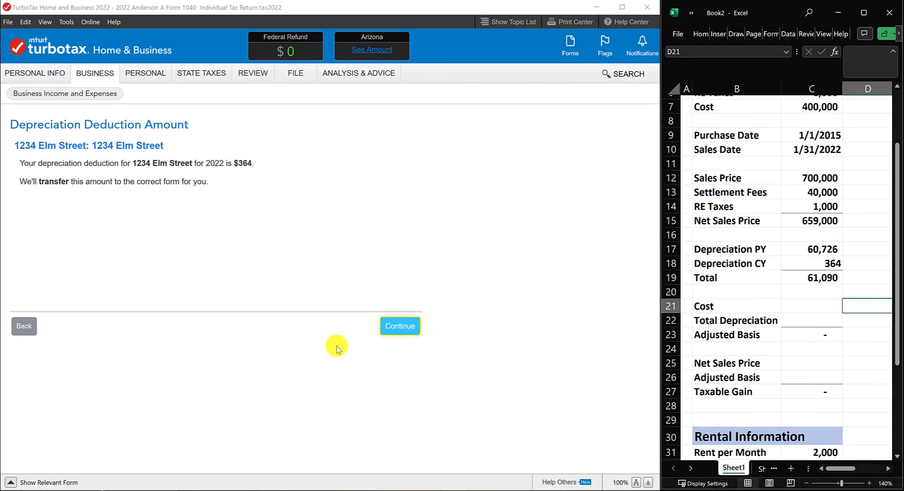
Step: Accept the 2022 depreciation deduction in TurboTax and finish the property assets list, checking it against the depreciation amounts in C17:C19
click(404, 334)
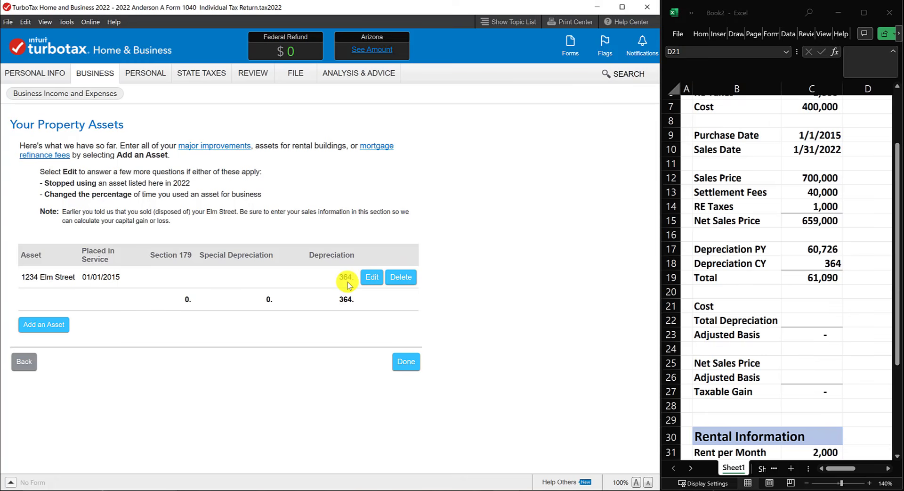
click(825, 249)
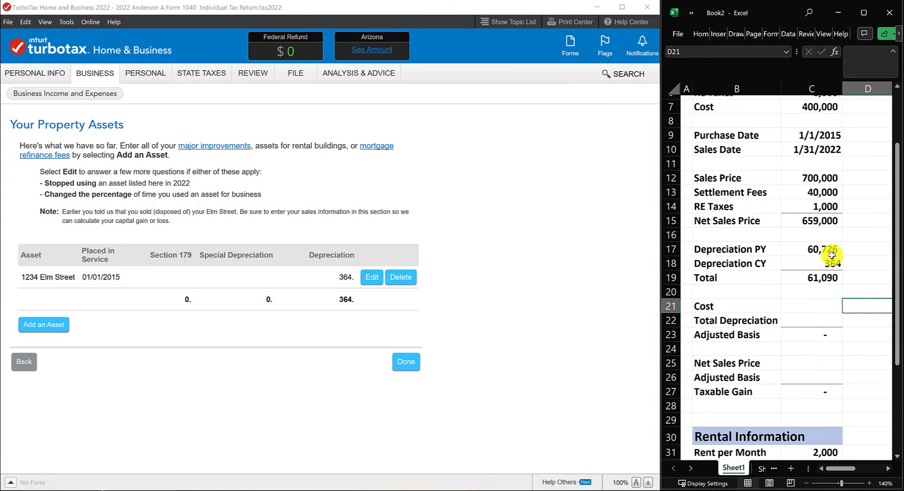
drag(831, 254, 825, 279)
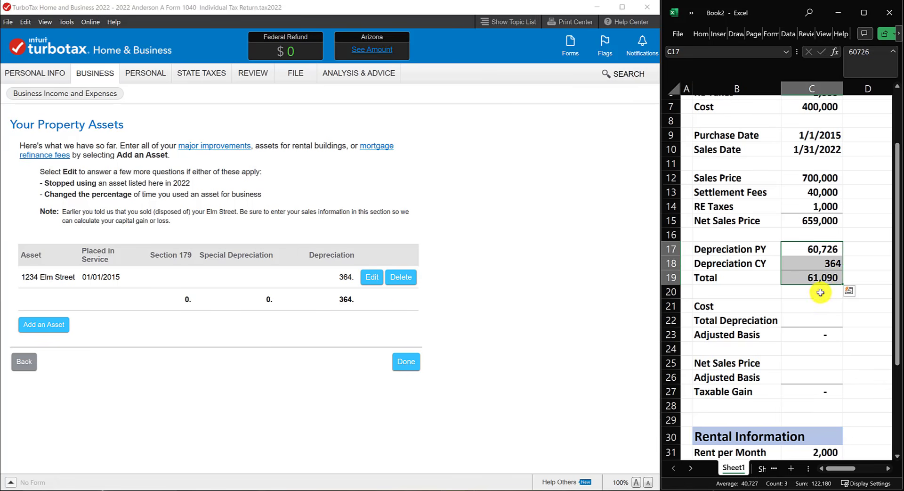
click(817, 278)
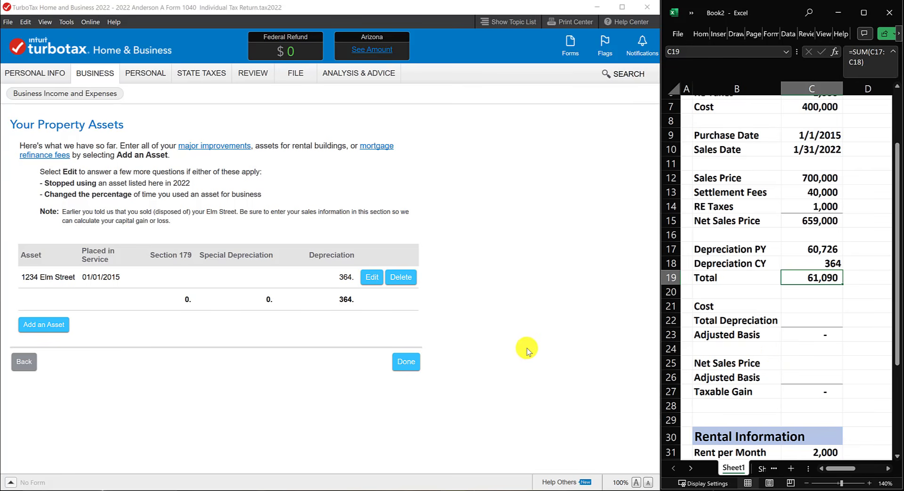
click(412, 366)
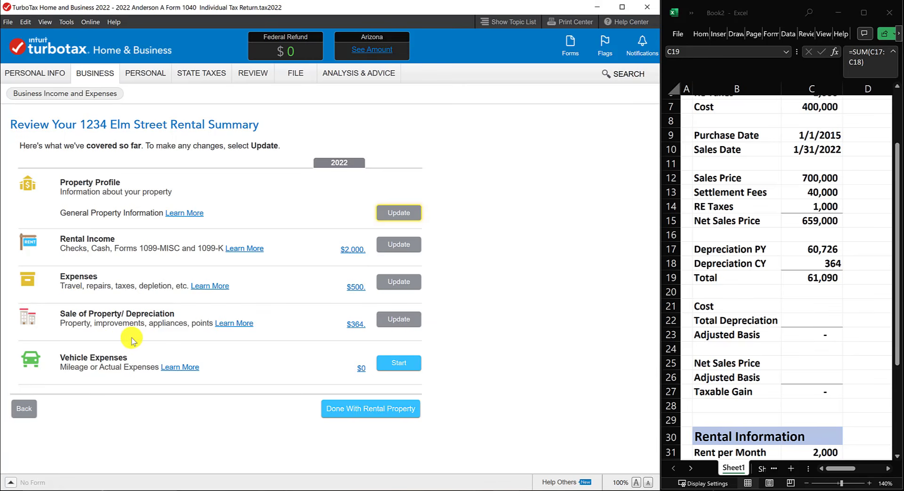
click(814, 277)
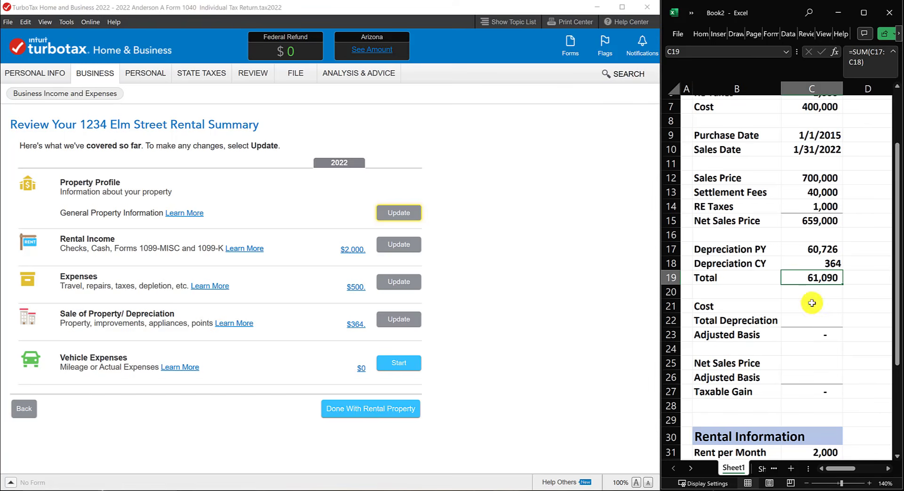
drag(812, 250, 816, 276)
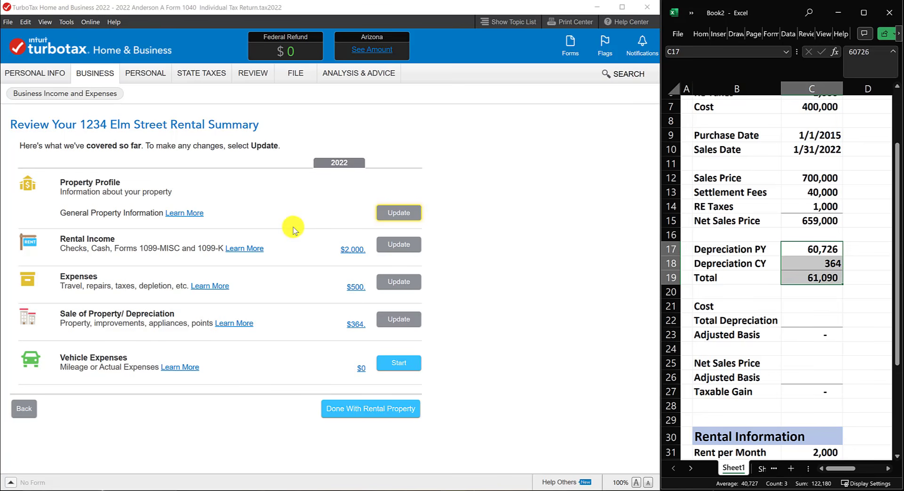
Step: Show TurboTax's business topics by choosing what to work on, and find Sale of Business Property under Less Common Business Situations
click(96, 76)
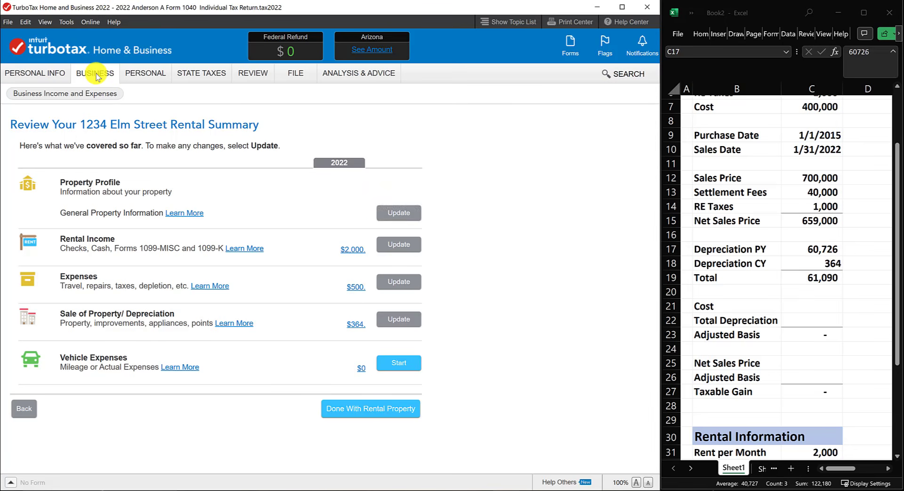
click(409, 325)
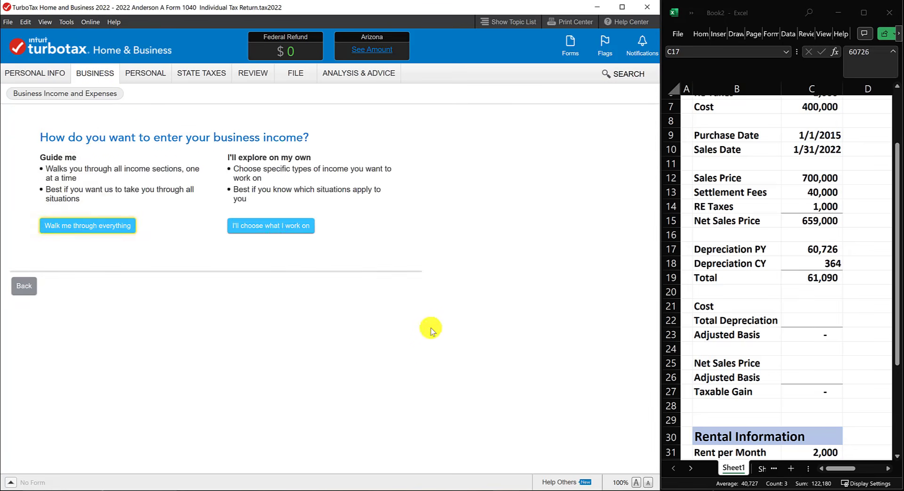
click(273, 225)
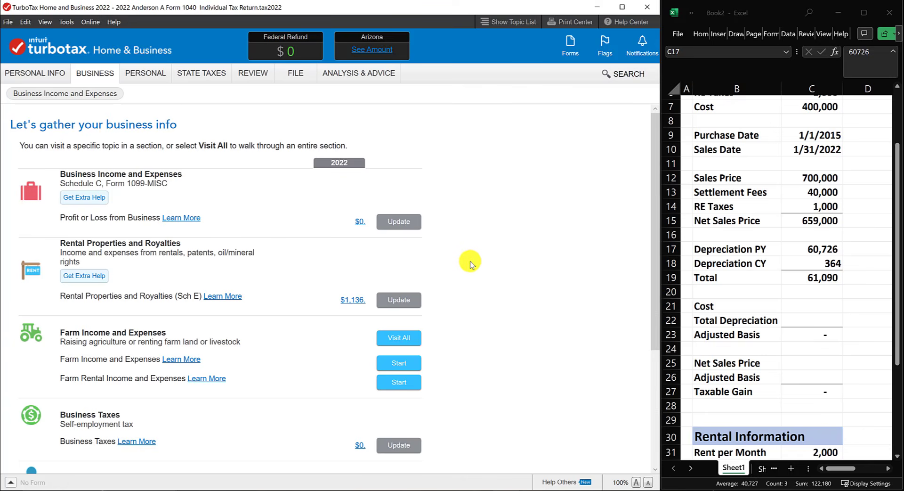
scroll(452, 198, down, 3)
scroll(451, 202, down, 2)
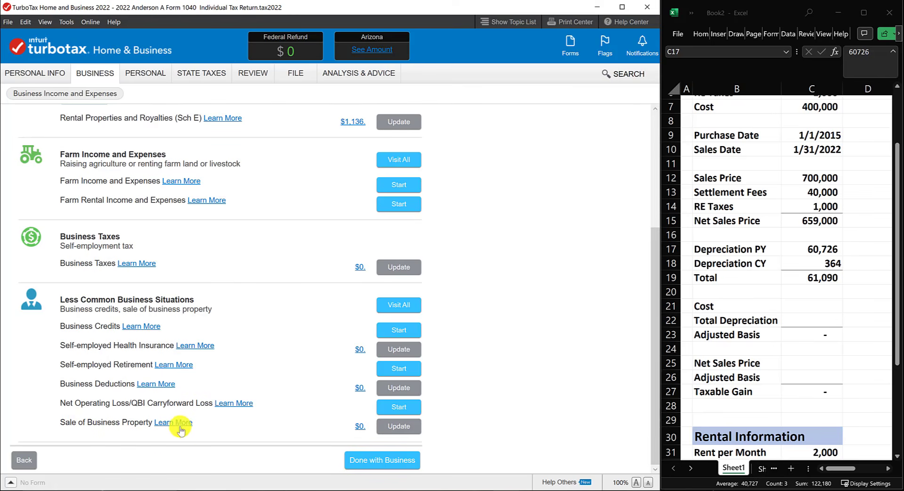
Step: Update Sale of Business Property with the unreported business or rental property sales option, and answer Yes to all the sale conditions
click(407, 431)
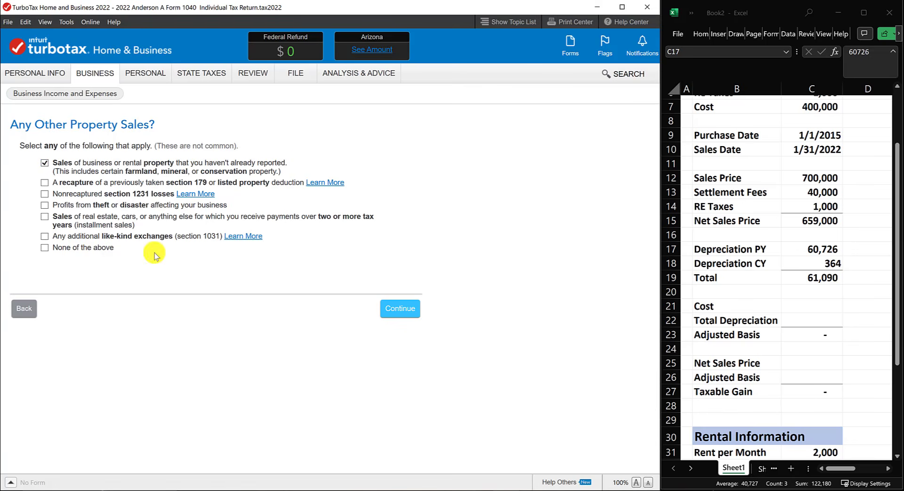
click(401, 312)
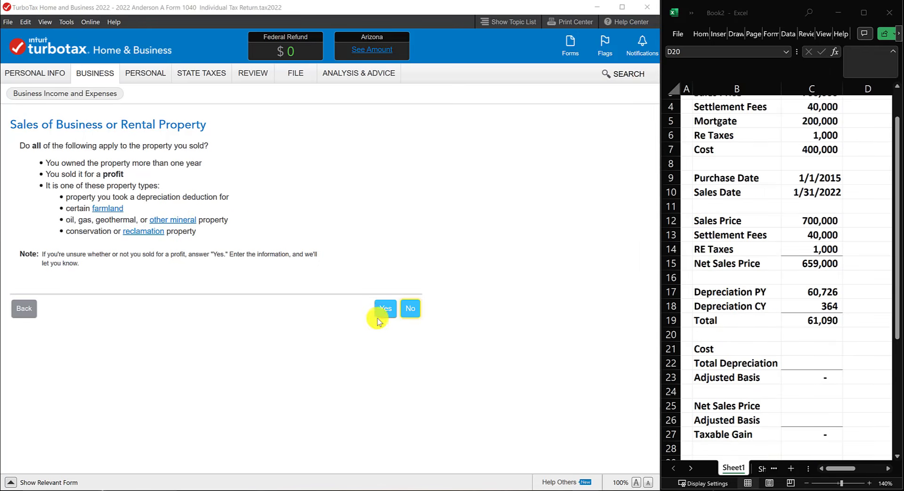
click(380, 312)
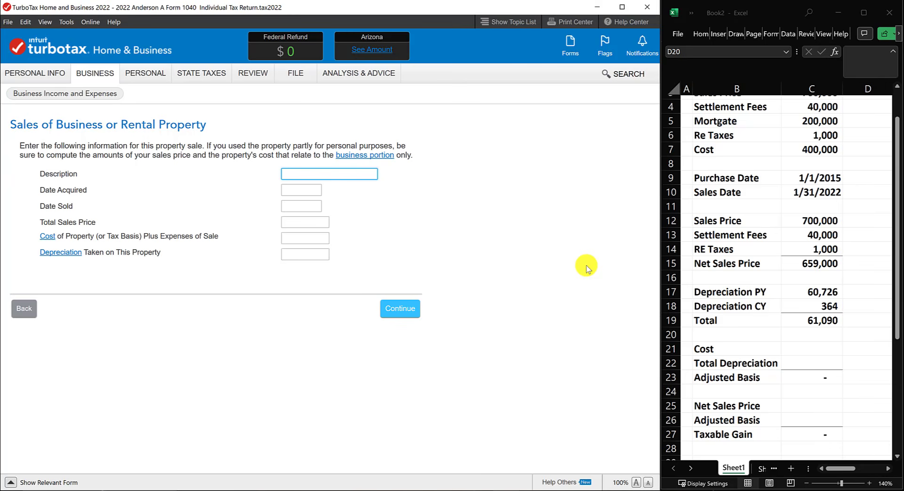
Step: Describe the sold property by its street address, with 01/01/2015 as Date Acquired and 01/31/2022 as Date Sold
text(1234)
text(Elm Street)
click(302, 190)
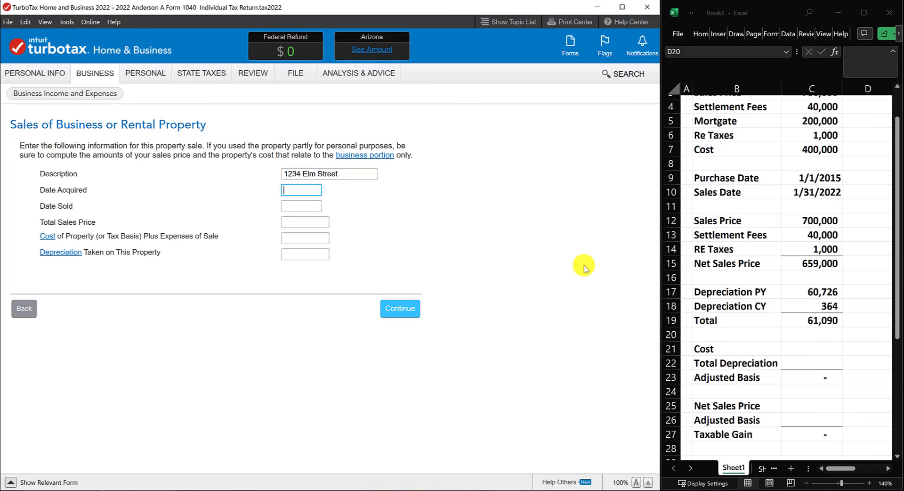
text(01/01/2015)
click(302, 206)
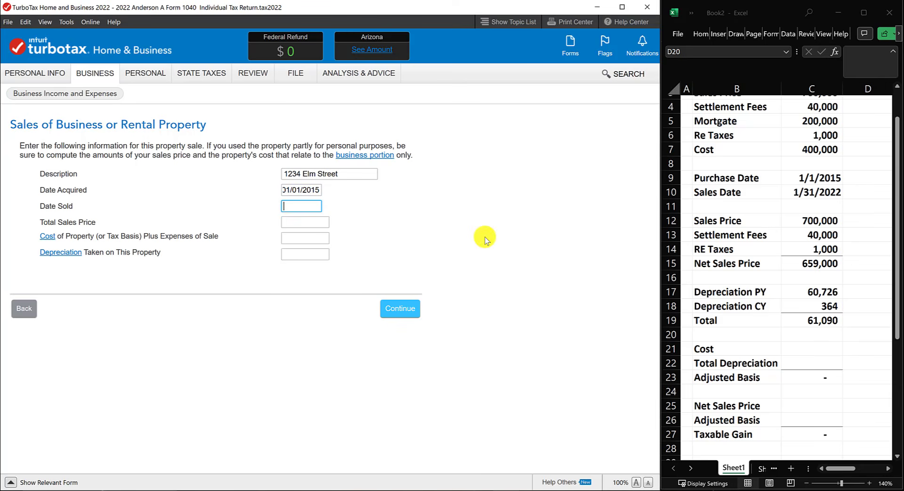
text(01/31/2022)
Step: Check the net sales price breakdown in worksheet rows 12 to 15 and enter 700,000 as the Total Sales Price in TurboTax
click(293, 223)
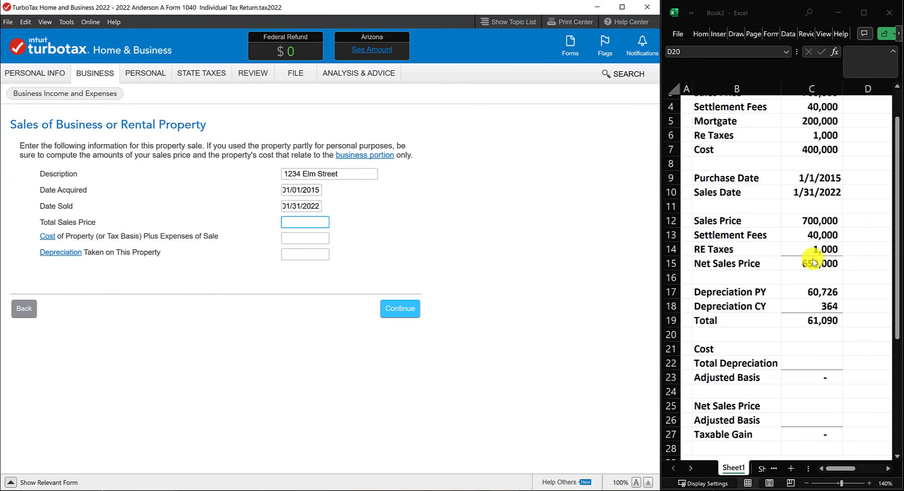
click(852, 236)
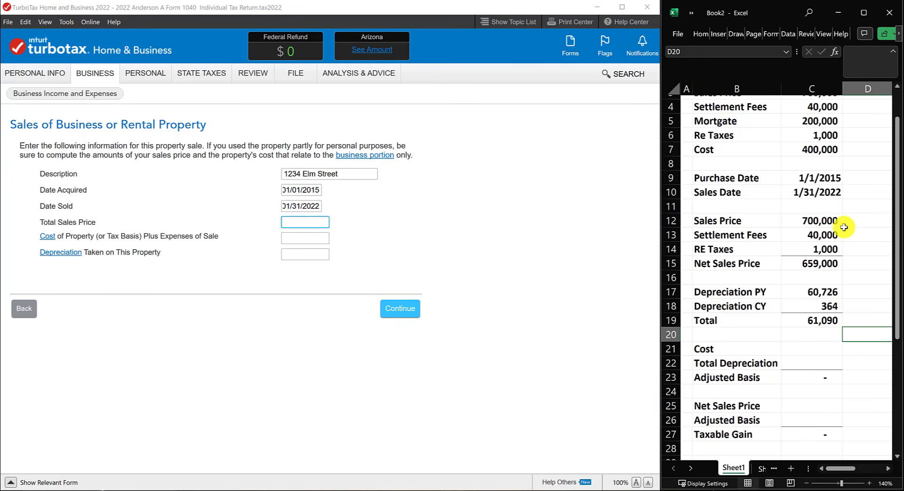
drag(717, 221, 806, 222)
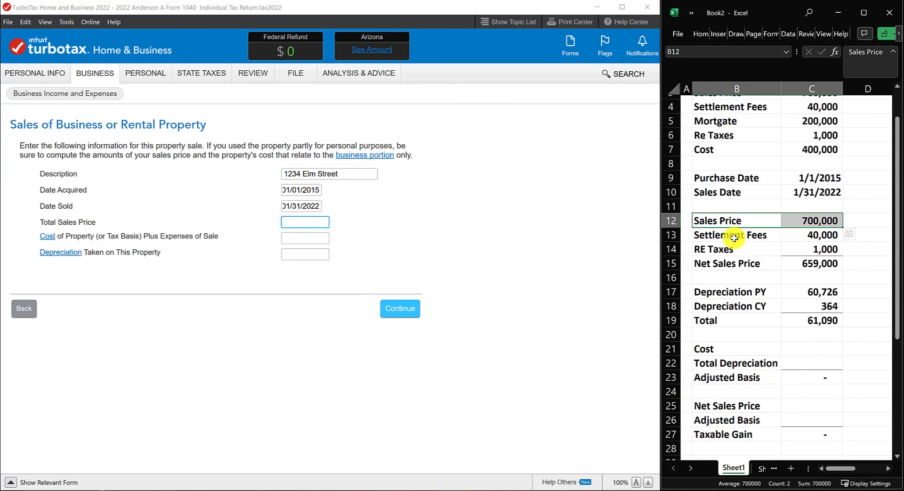
drag(738, 235, 790, 252)
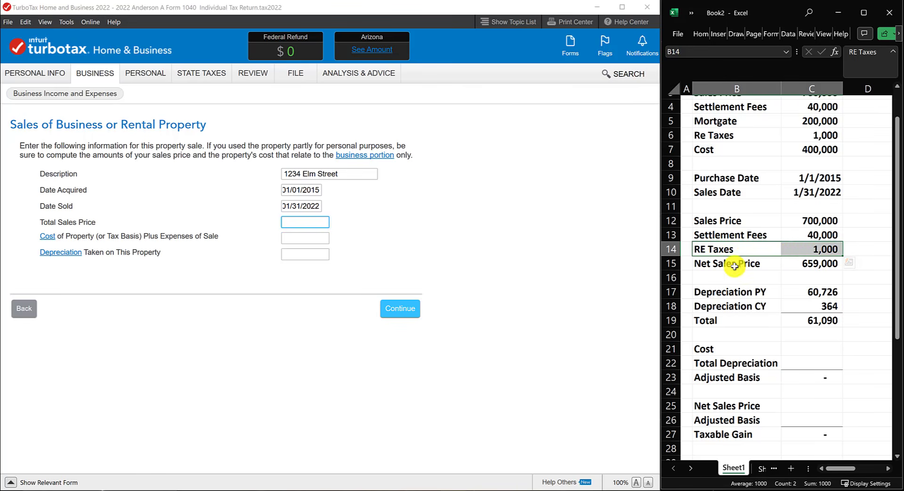
drag(740, 264, 792, 265)
drag(802, 253, 801, 258)
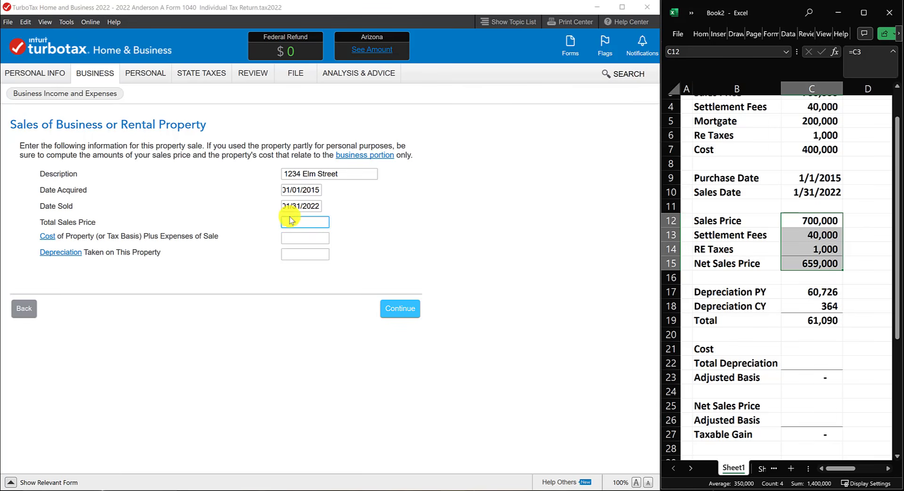
click(324, 222)
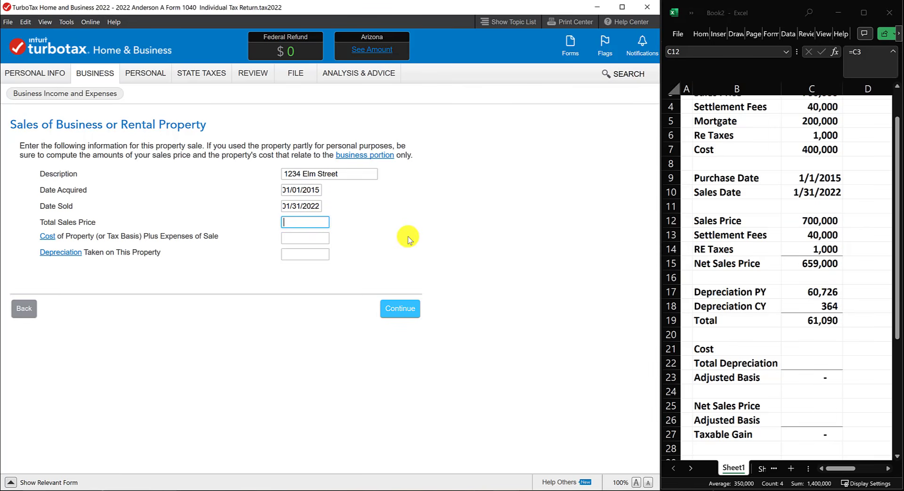
text(700,000)
key(Tab)
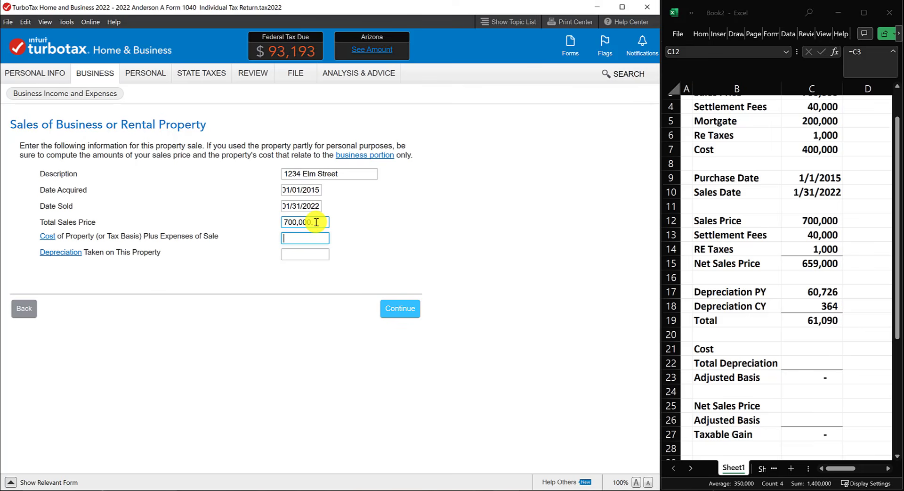
Step: Examine the settlement fees and RE taxes in rows 13 and 14 and the property cost in row 7 of the Excel worksheet
click(787, 242)
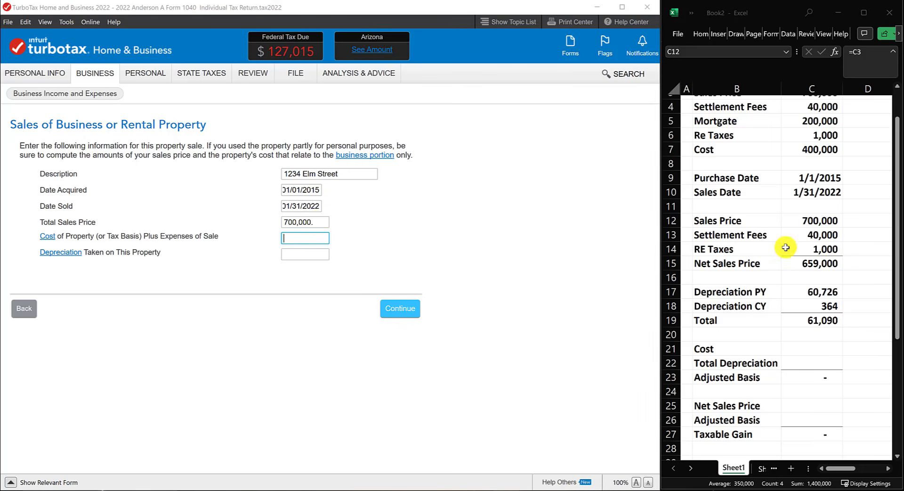
click(807, 236)
drag(807, 235, 805, 243)
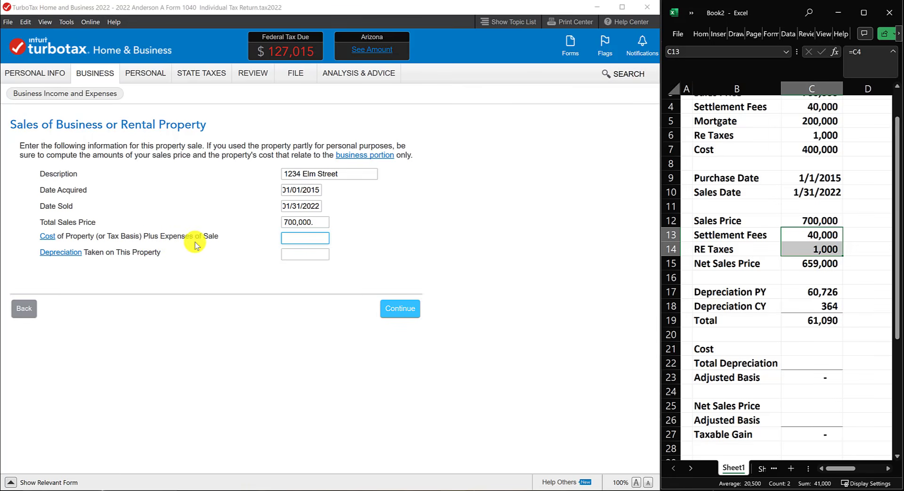
click(754, 307)
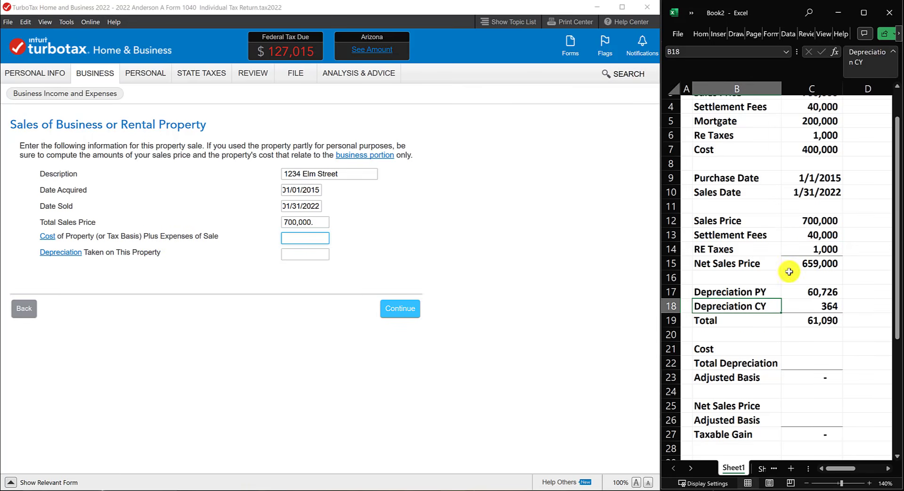
click(754, 238)
key(shift+Right)
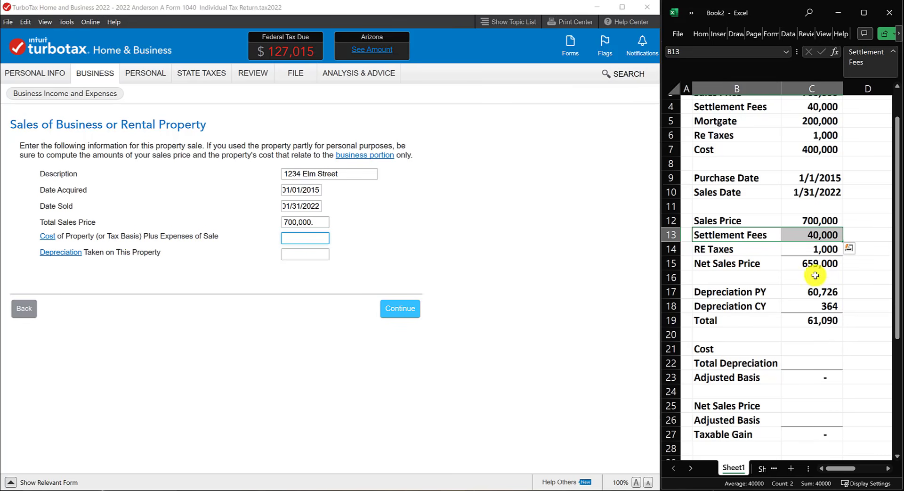
click(848, 283)
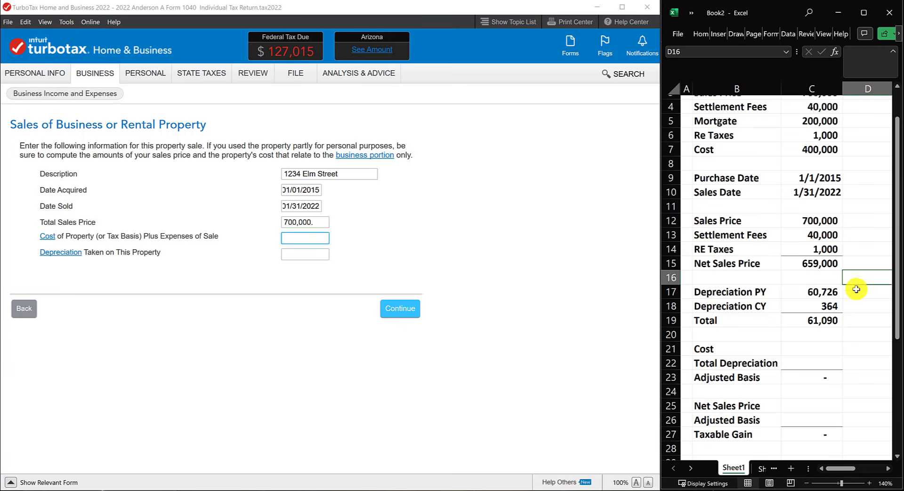
click(710, 150)
drag(710, 149, 810, 149)
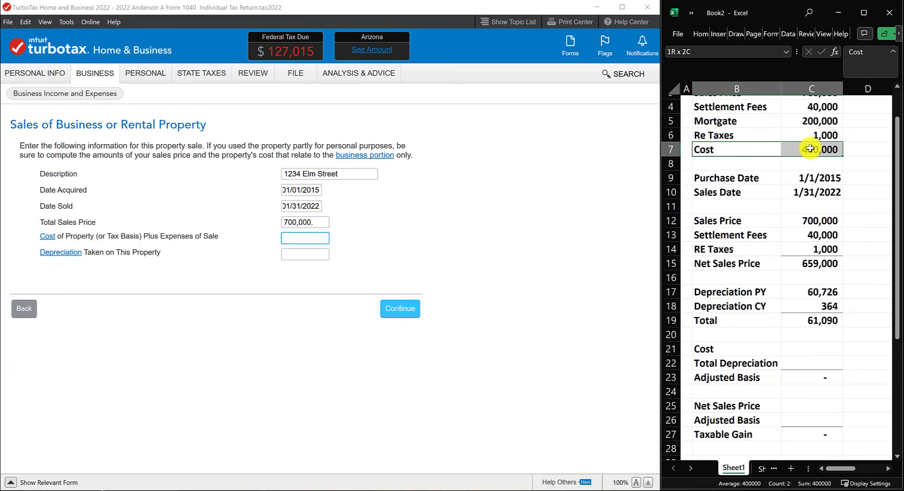
click(719, 233)
drag(719, 234, 788, 247)
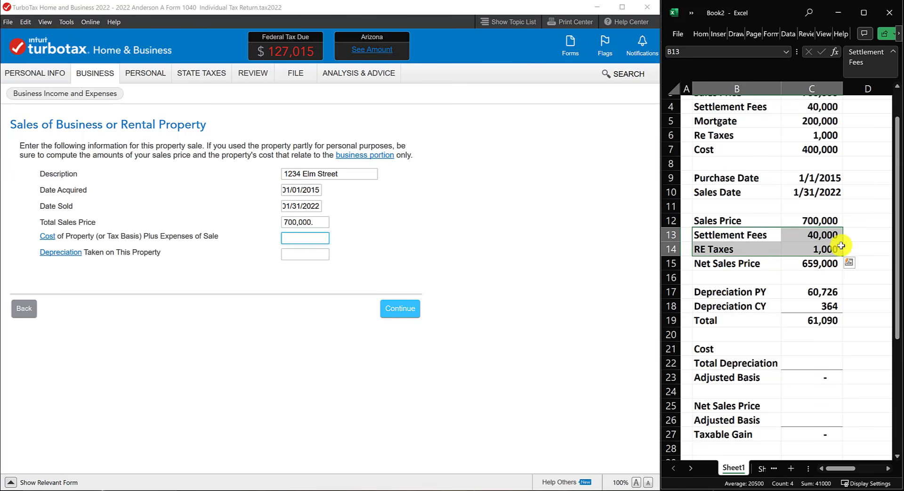
click(856, 235)
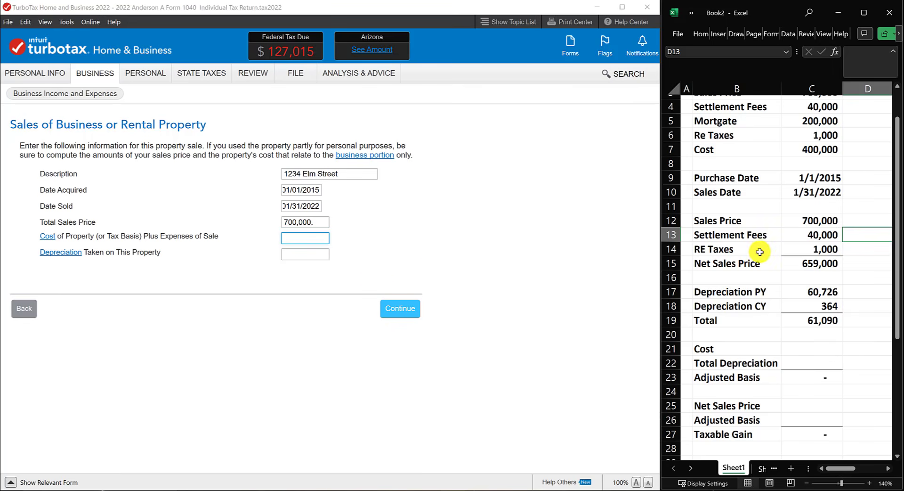
Step: Check the cost, settlement fees and RE taxes cells and enter 441,000 in TurboTax as the Cost of Property Plus Expenses of Sale
click(806, 148)
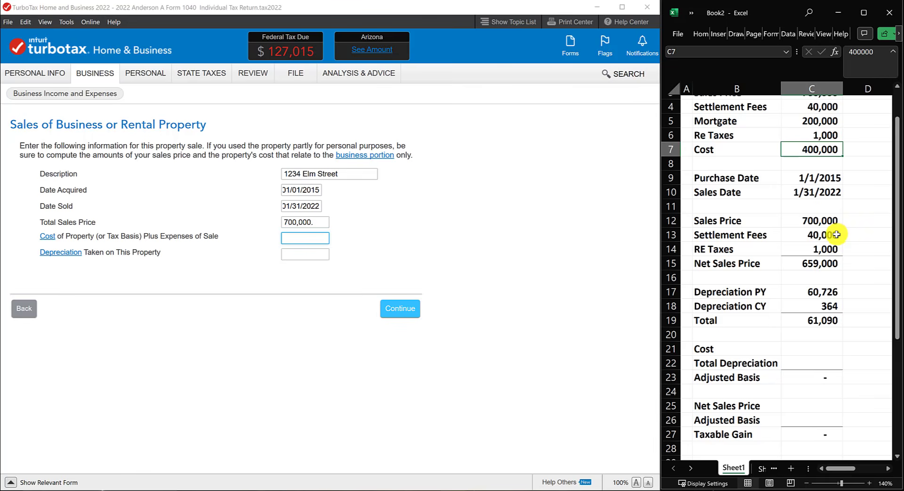
click(799, 235)
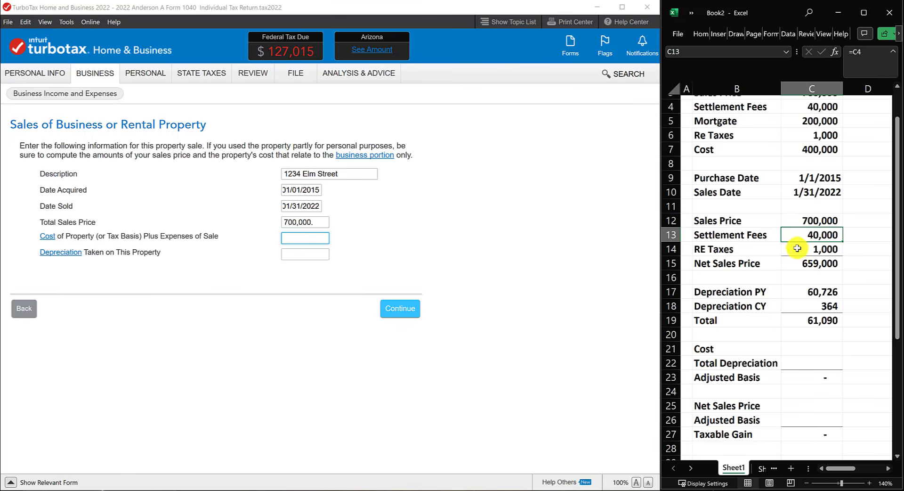
click(797, 250)
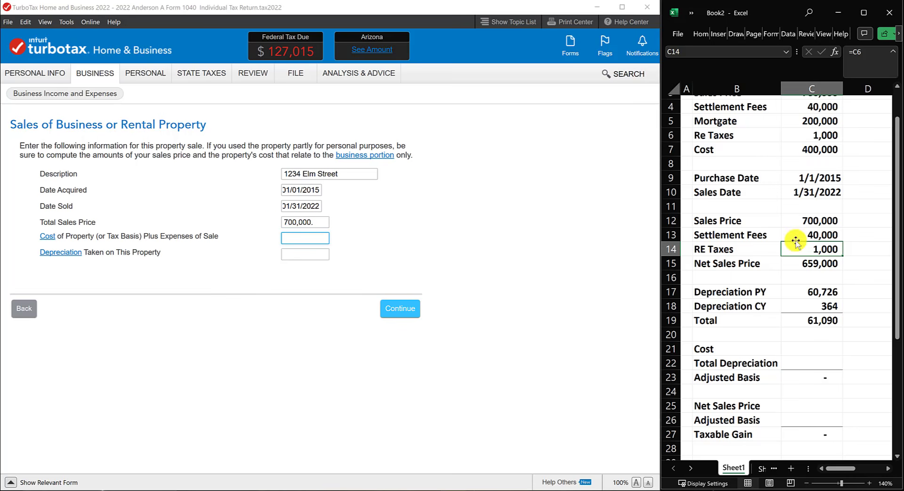
click(302, 238)
text(441,)
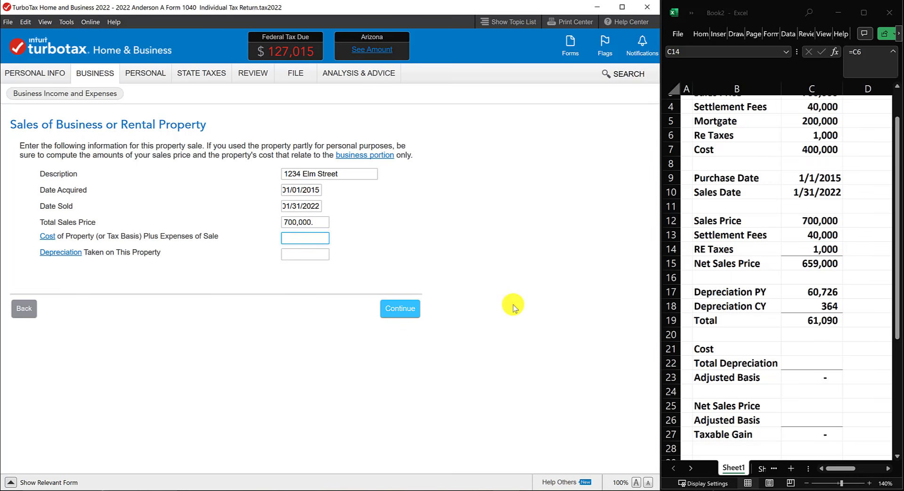
text(000)
key(Tab)
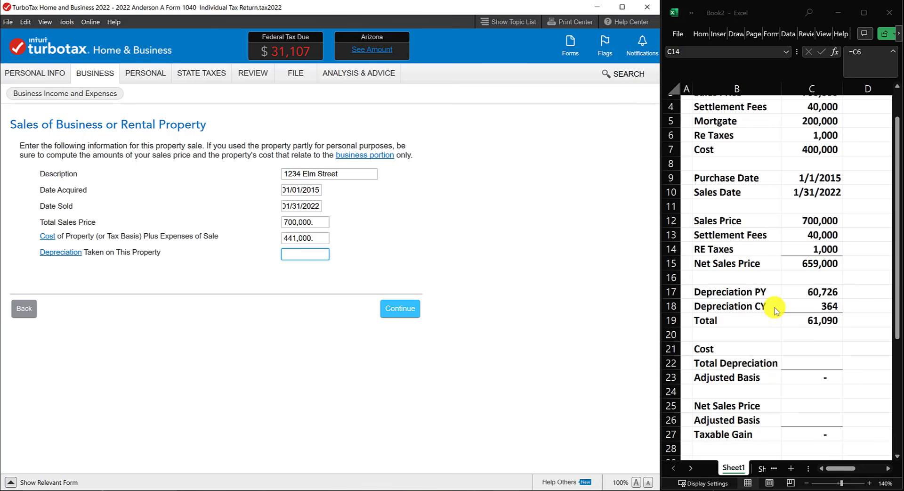
Step: Check the worksheet's depreciation total in C19 and enter 61,090 in TurboTax as the Depreciation Taken on This Property
click(811, 320)
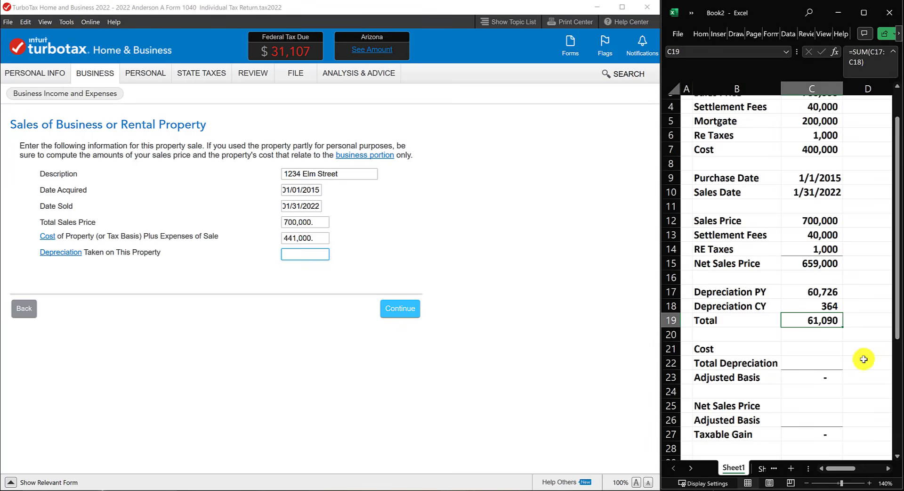
click(297, 253)
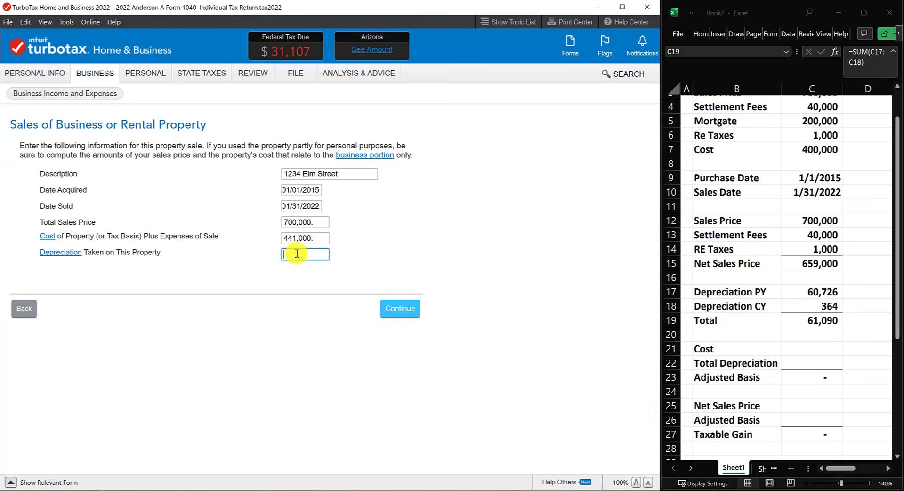
text(61,090)
key(Tab)
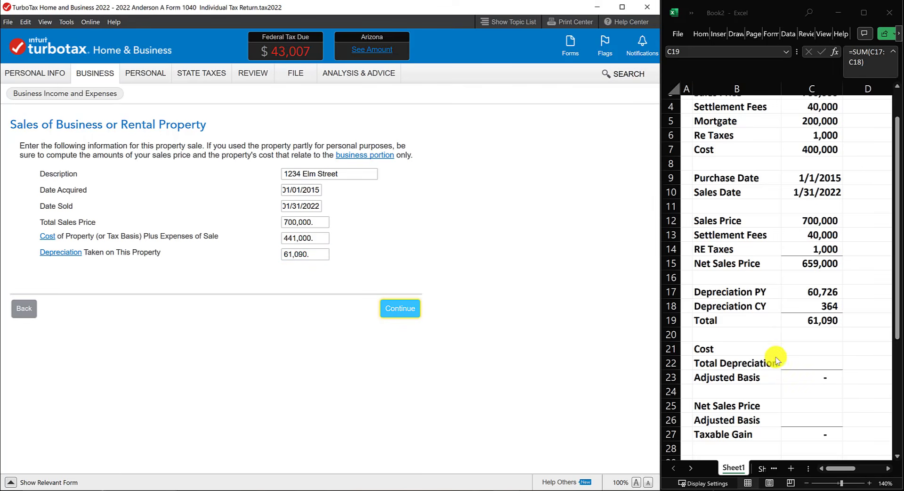
Step: In the Excel adjusted basis calculation, link Cost in C21 to C7 and Total Depreciation in C22 to the depreciation total in C19
click(853, 307)
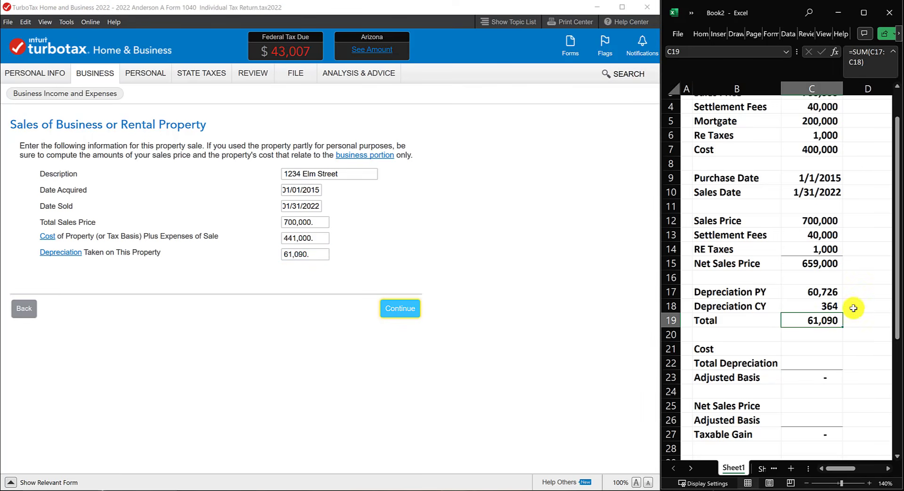
click(804, 349)
text(=)
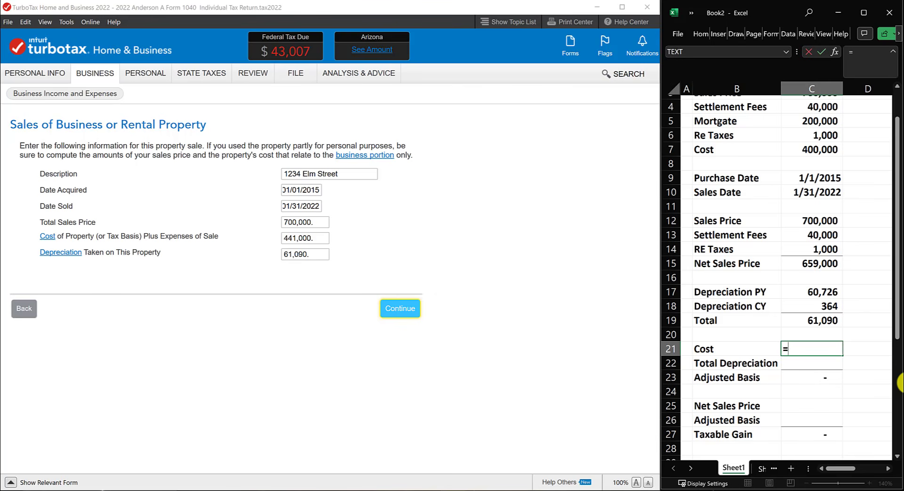
click(826, 150)
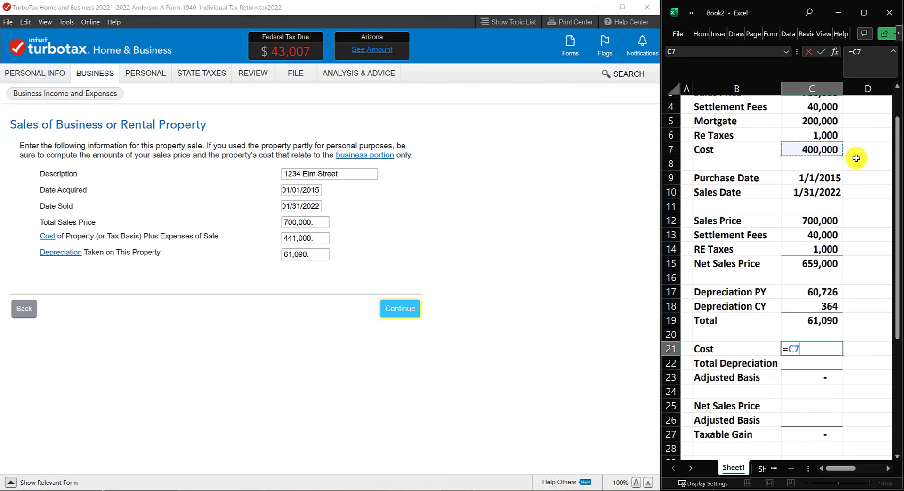
key(Return)
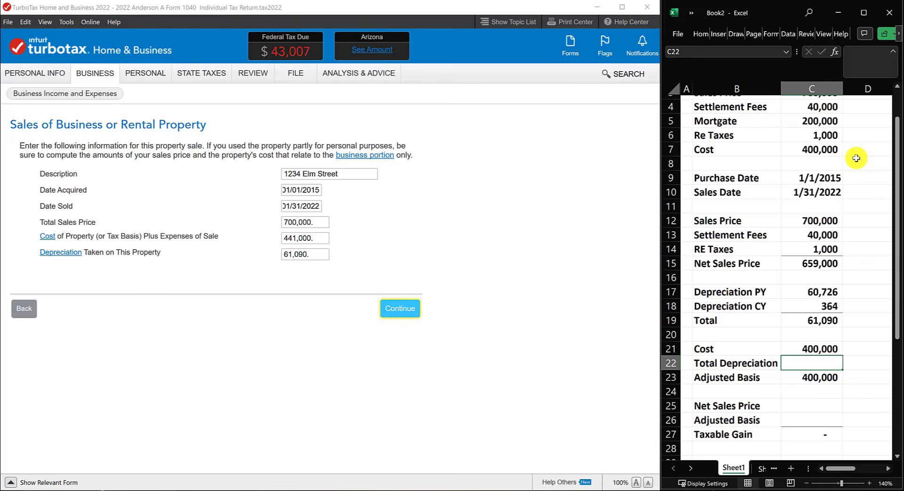
text(=)
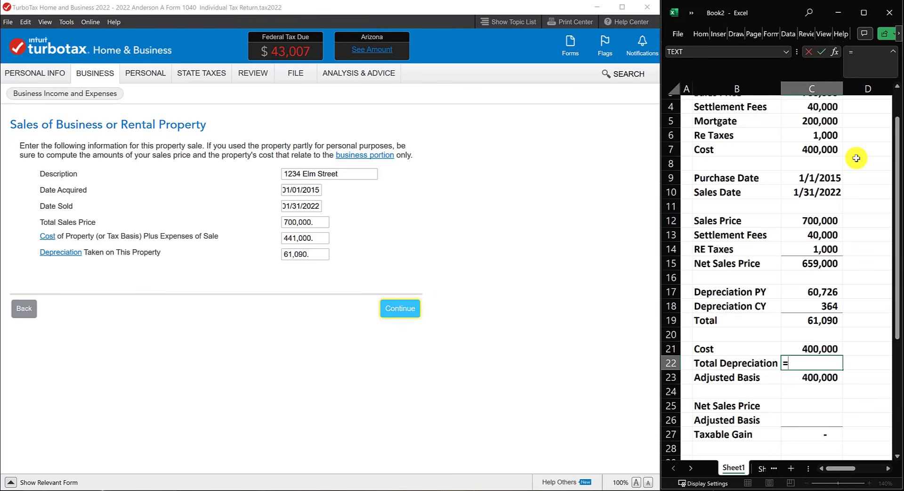
click(807, 317)
key(Return)
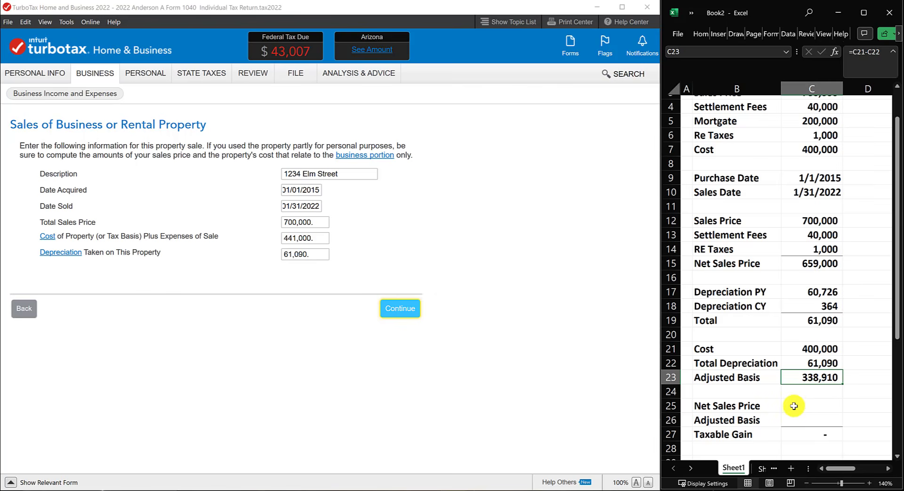
Step: In the taxable gain calculation, link Net Sales Price in C25 to C15 and Adjusted Basis in C26 to C23
click(795, 406)
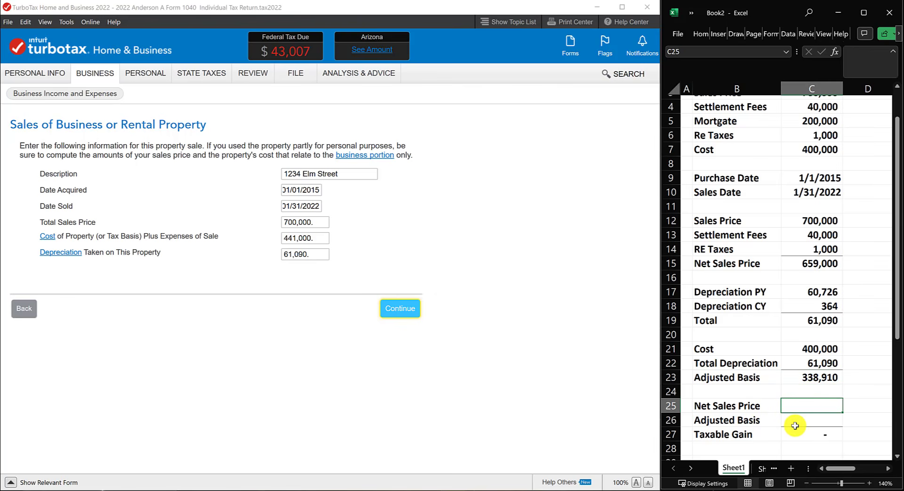
text(=)
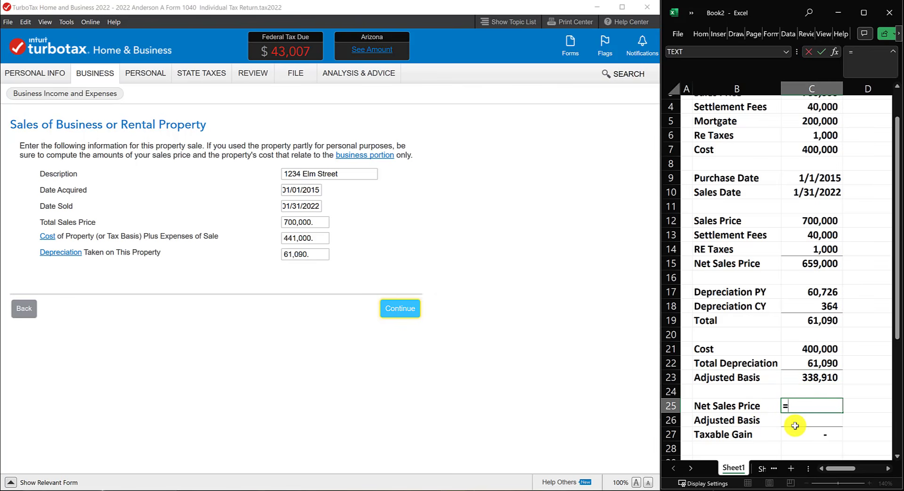
click(804, 264)
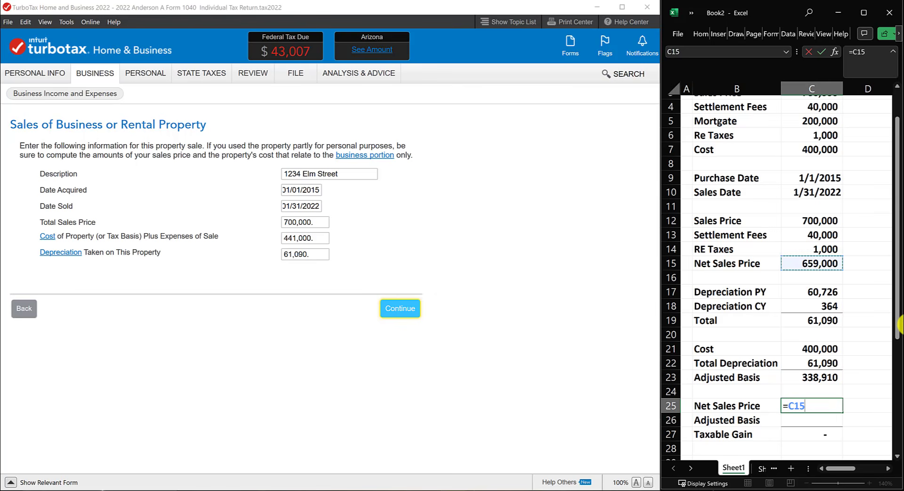
key(Return)
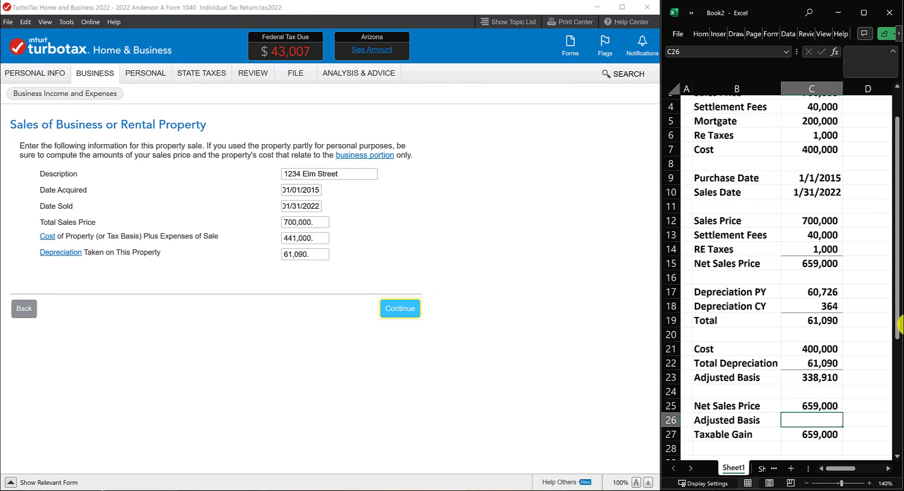
text(=)
click(825, 377)
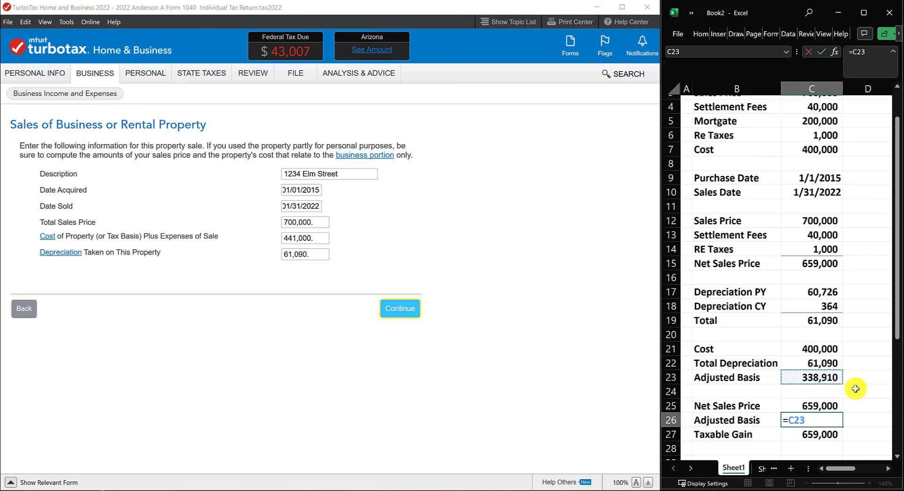
key(Return)
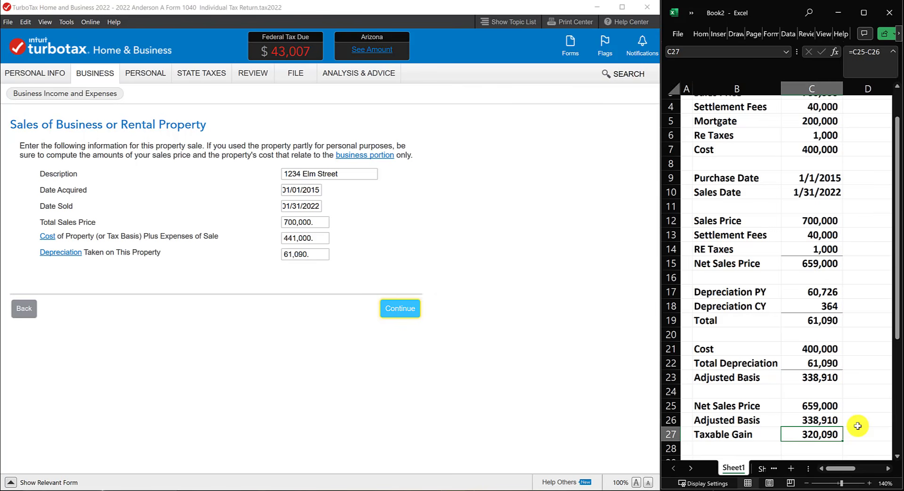
click(860, 403)
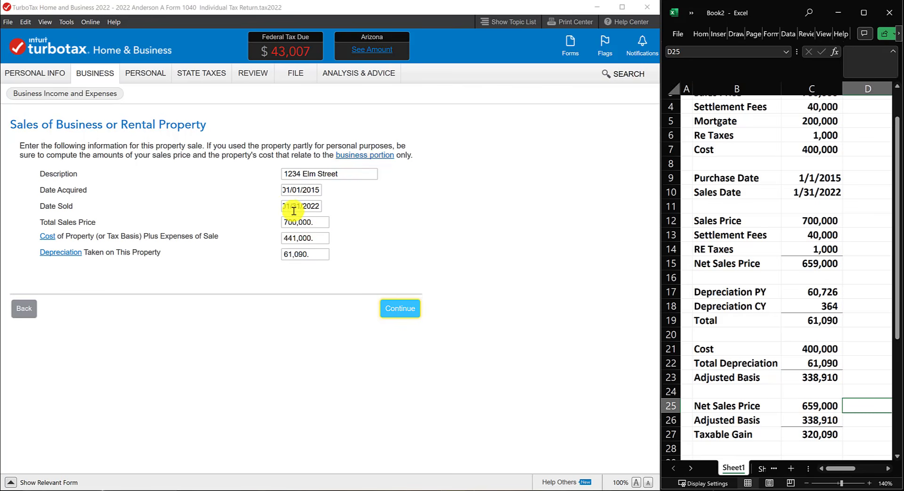
Step: Submit the sale details in TurboTax and classify the property as real estate that depreciation was taken on
click(398, 308)
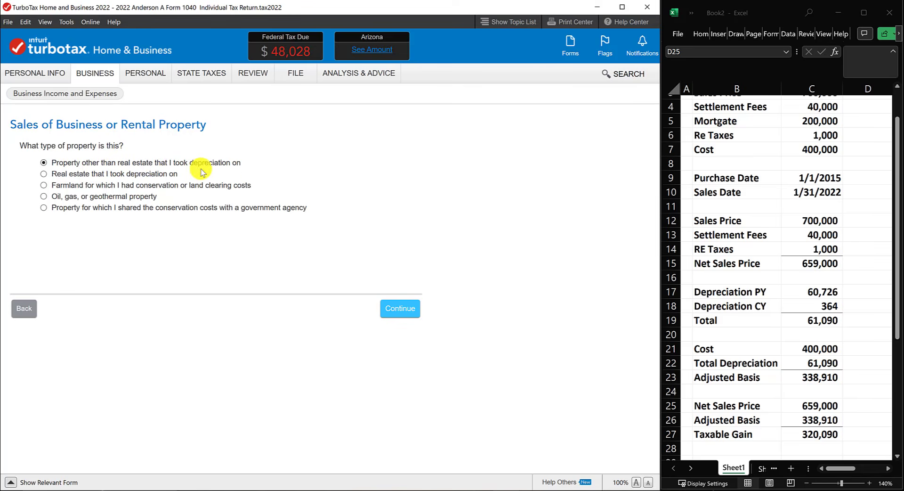
click(44, 174)
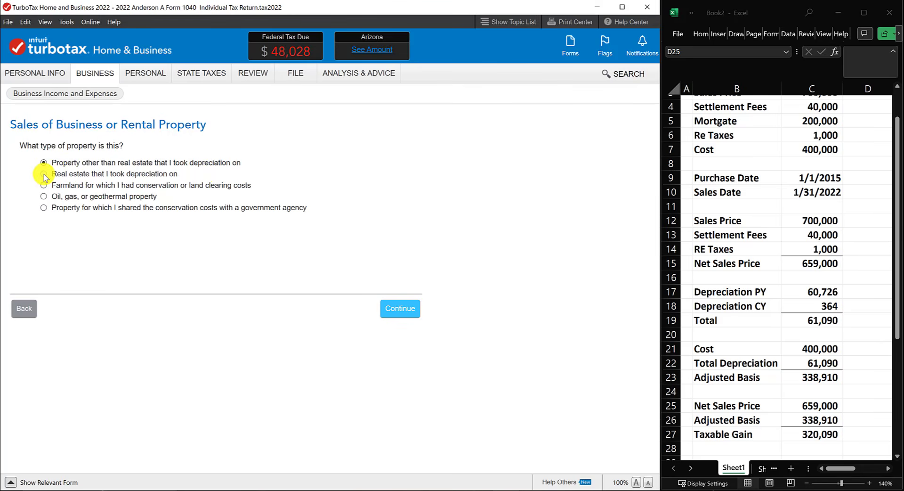
click(404, 309)
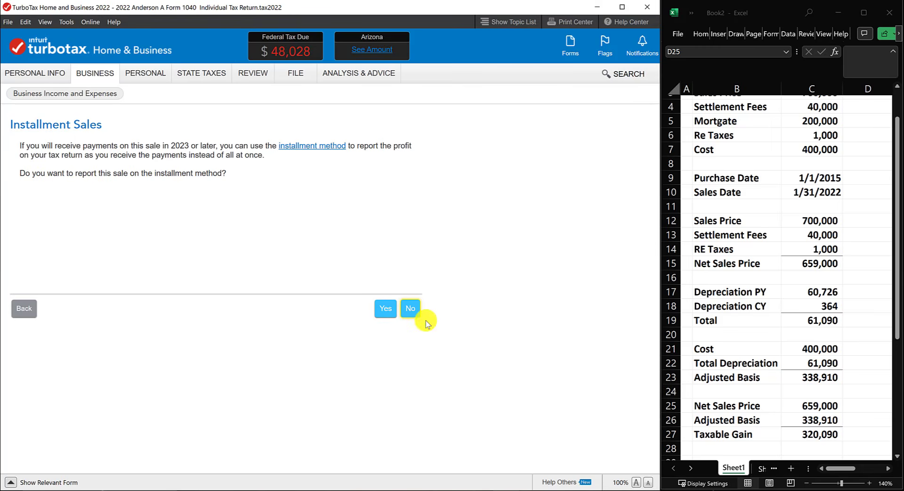
Step: Decline reporting the sale on the installment method and finish the property sale summary and the list of form copies
click(411, 308)
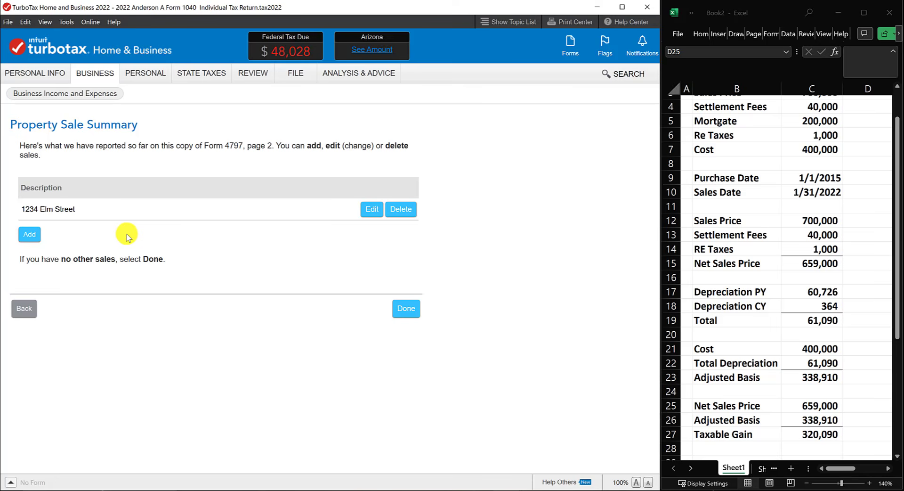
click(405, 308)
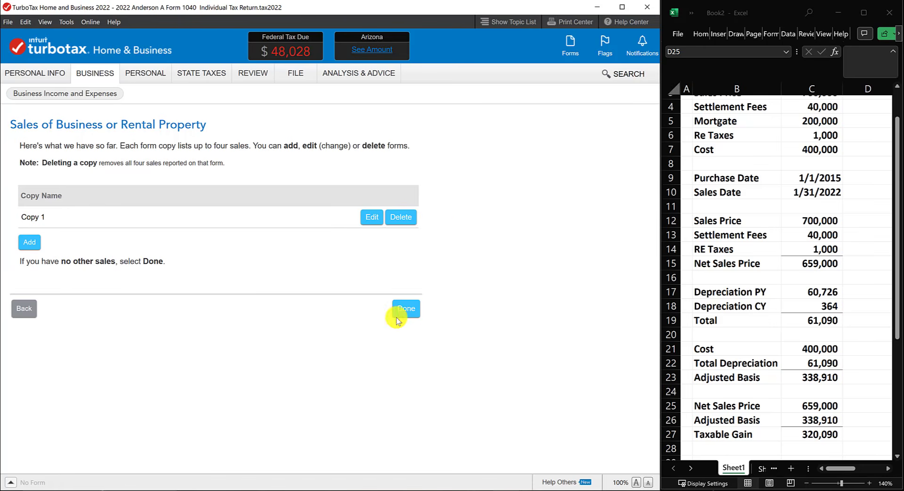
click(409, 311)
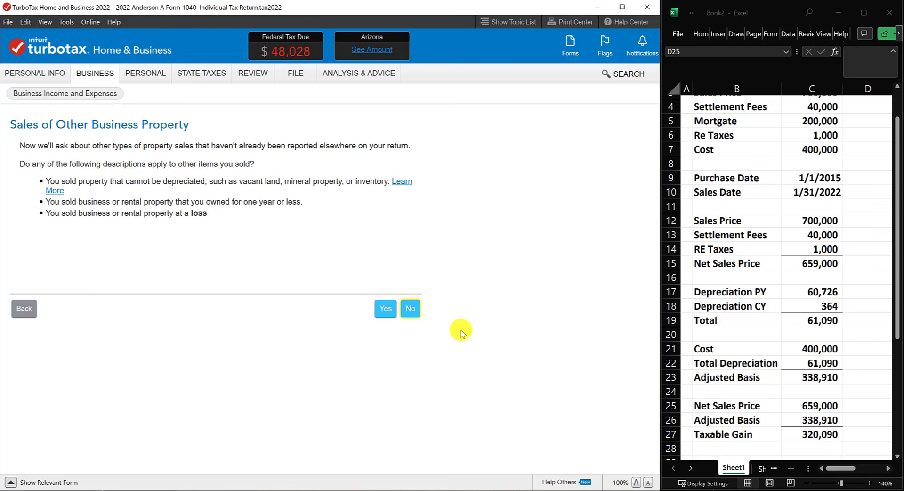
Step: Decline reporting other business property sales, leave the total gross proceeds blank and return to the start of the business section
click(411, 311)
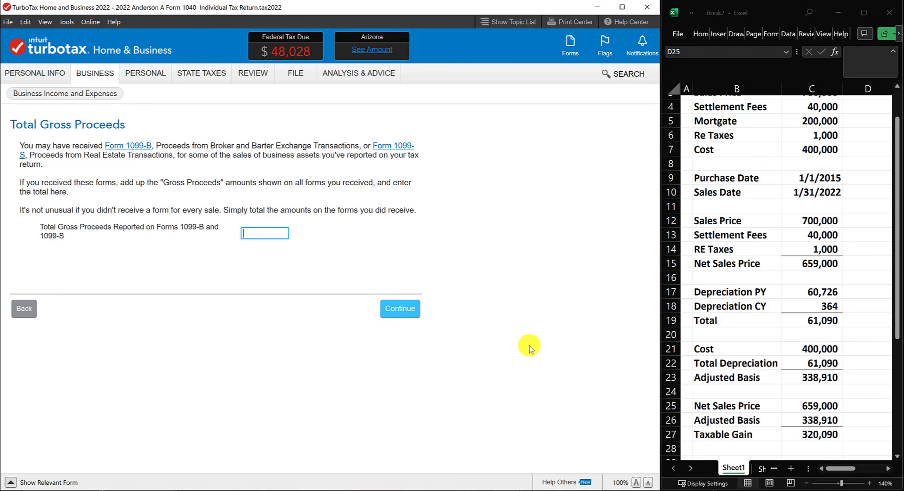
click(96, 76)
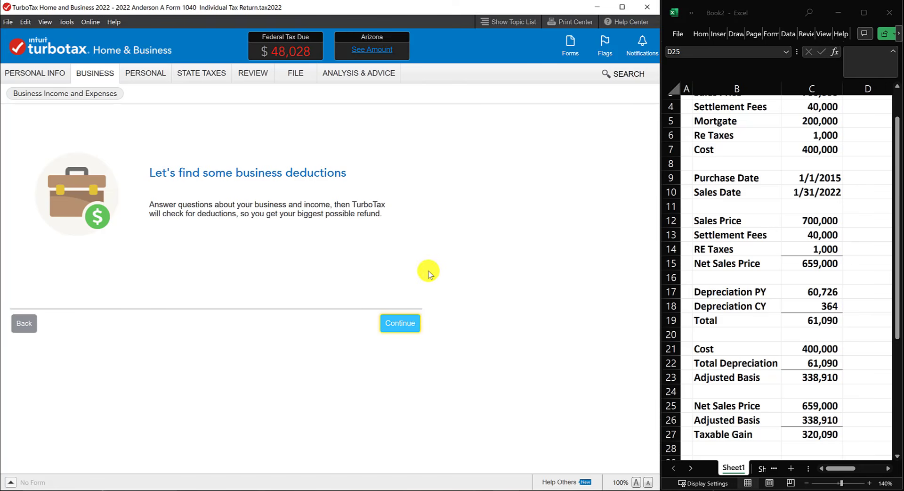
Step: Open Enterable 4797 (Copy 1) in the return's forms and compare its total gain on line 24 with the Taxable Gain in Excel cell C27
click(808, 433)
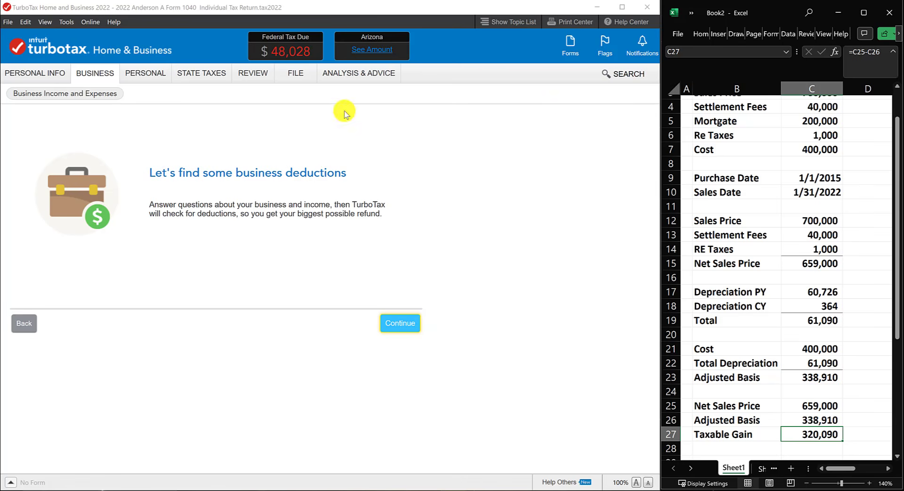
click(570, 47)
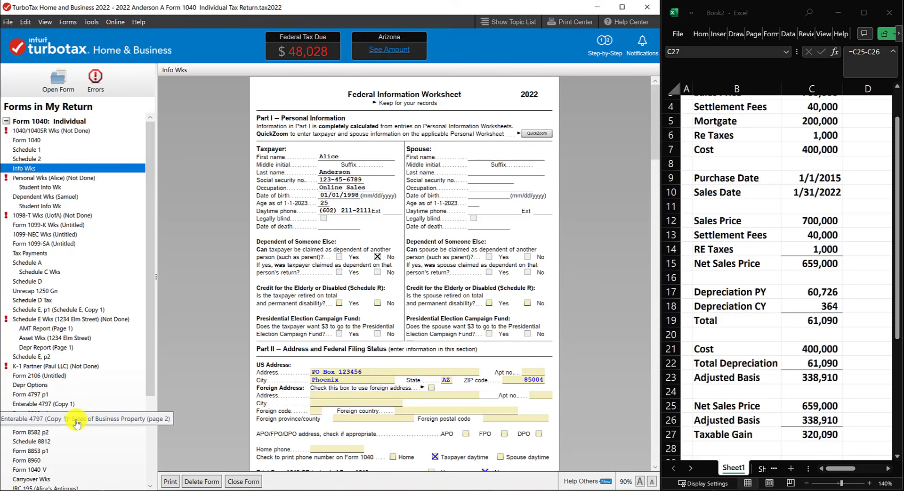
click(49, 406)
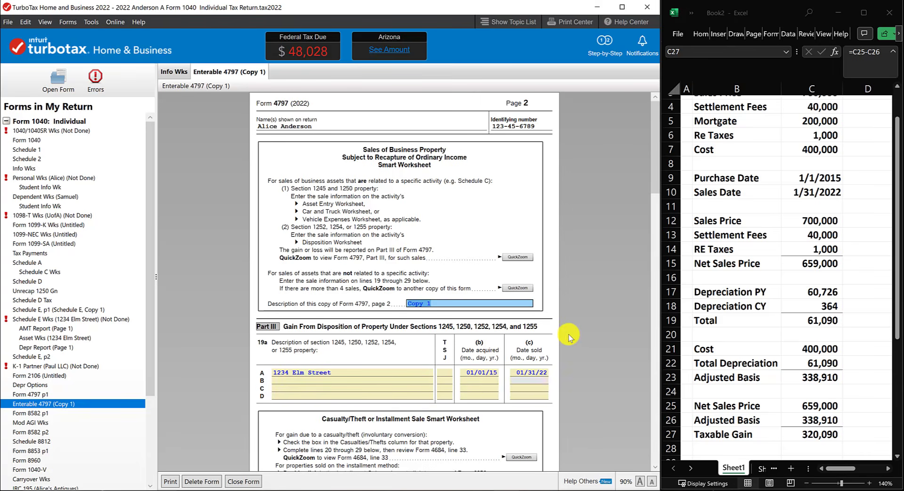
scroll(568, 335, down, 5)
scroll(568, 335, down, 1)
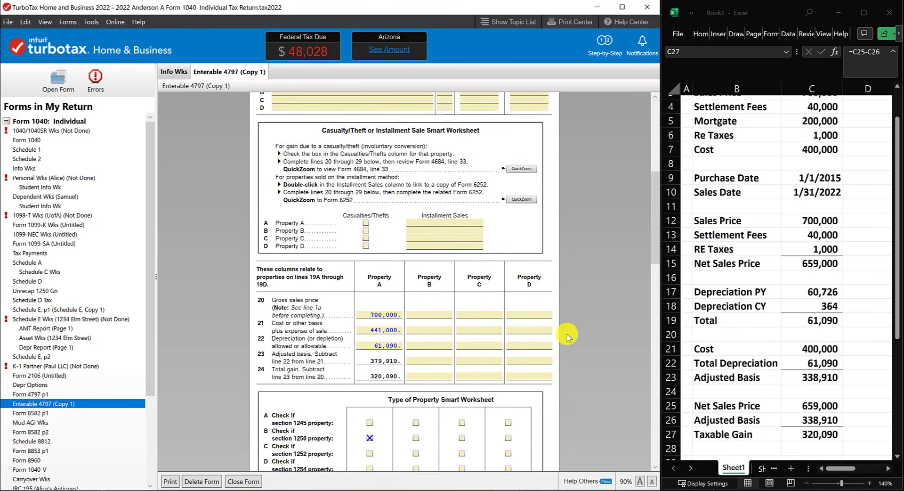
scroll(567, 336, down, 1)
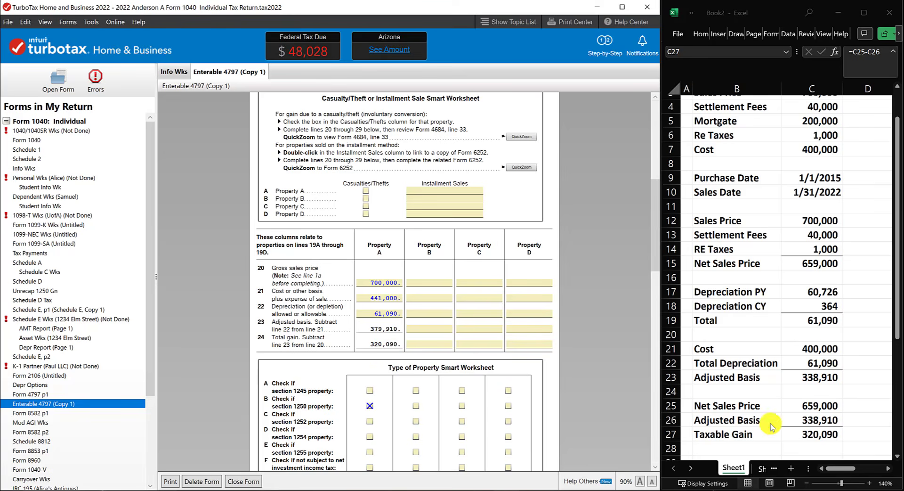
click(814, 433)
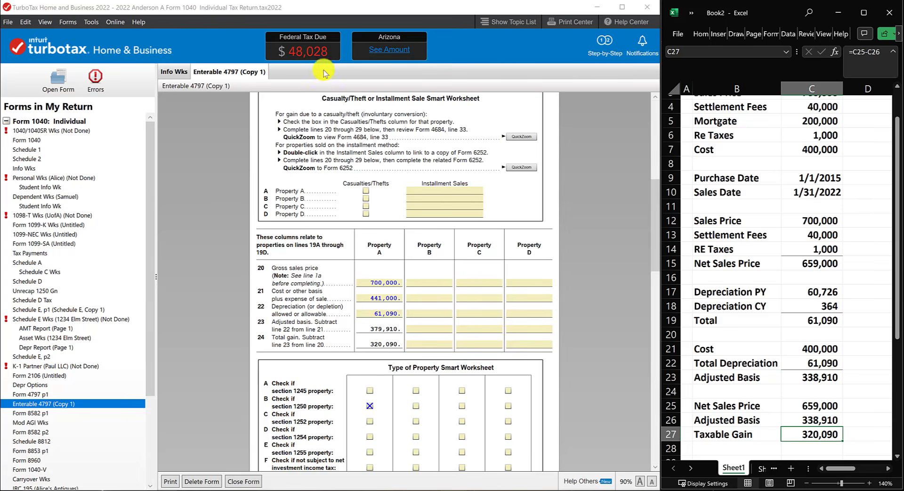
mouse_move(299, 59)
Step: Review the Excel sale, depreciation and adjusted basis figures in column C against lines 20 to 24 of Form 4797
click(776, 251)
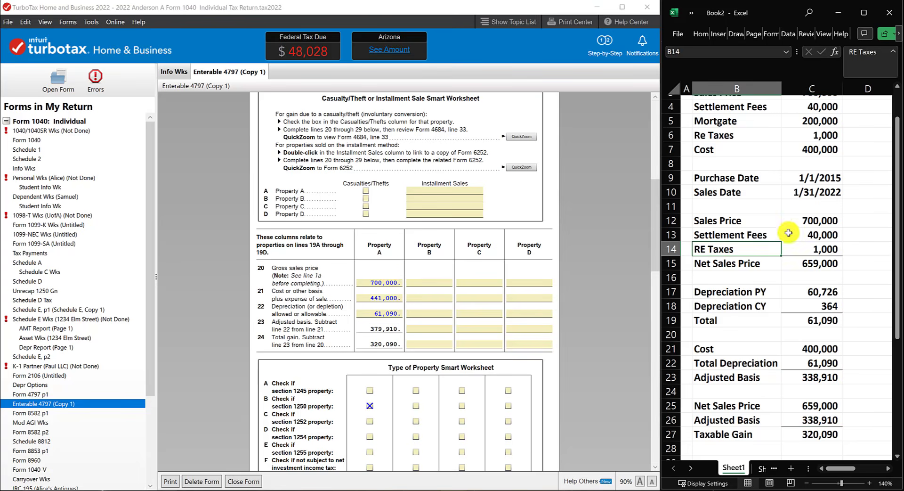
scroll(815, 129, up, 1)
scroll(815, 129, up, 1)
drag(814, 135, 829, 377)
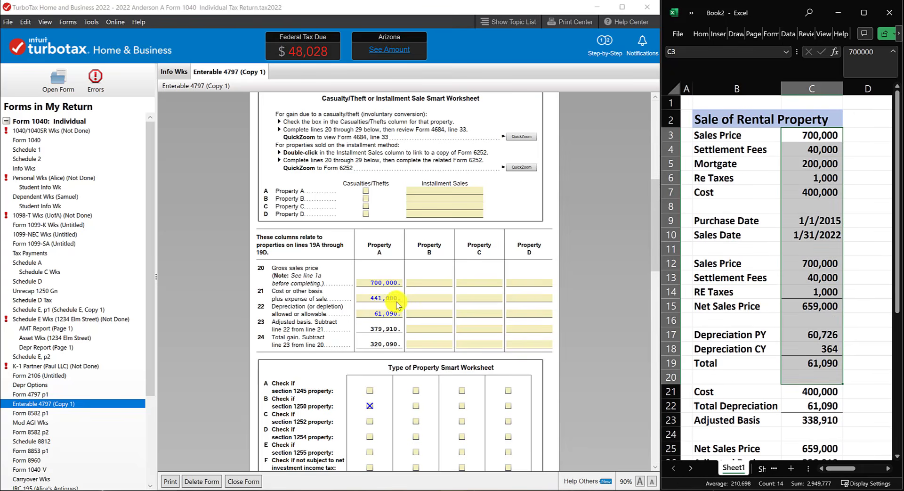
click(423, 283)
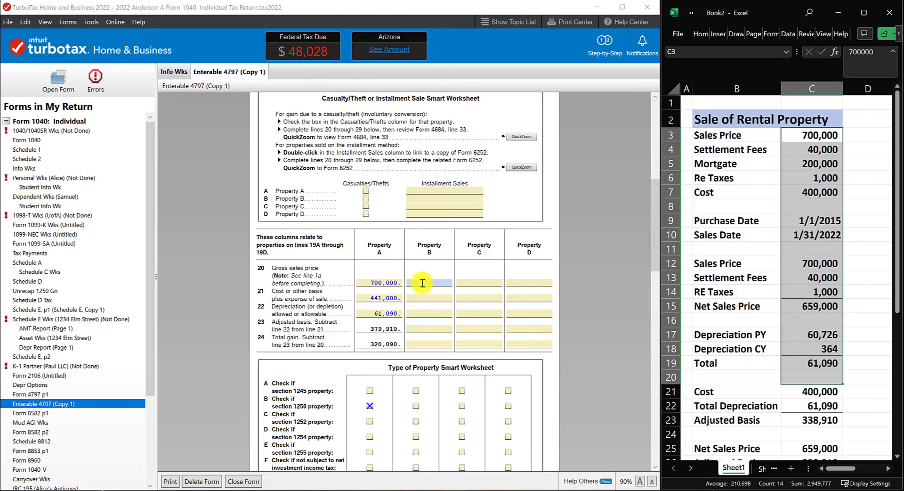
click(855, 223)
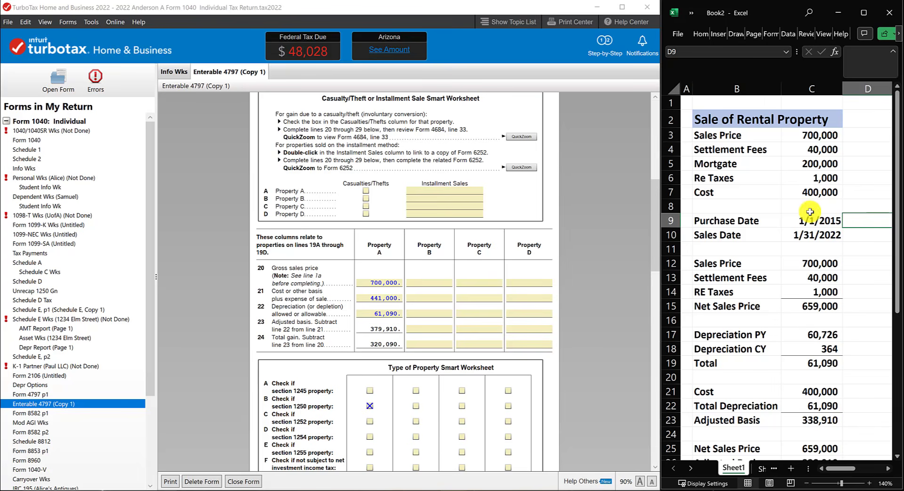
drag(818, 135, 818, 191)
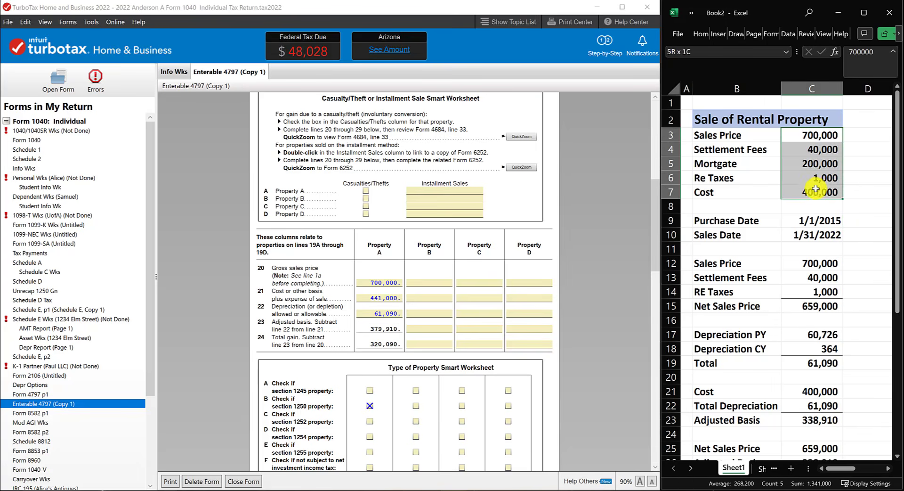
scroll(817, 157, down, 2)
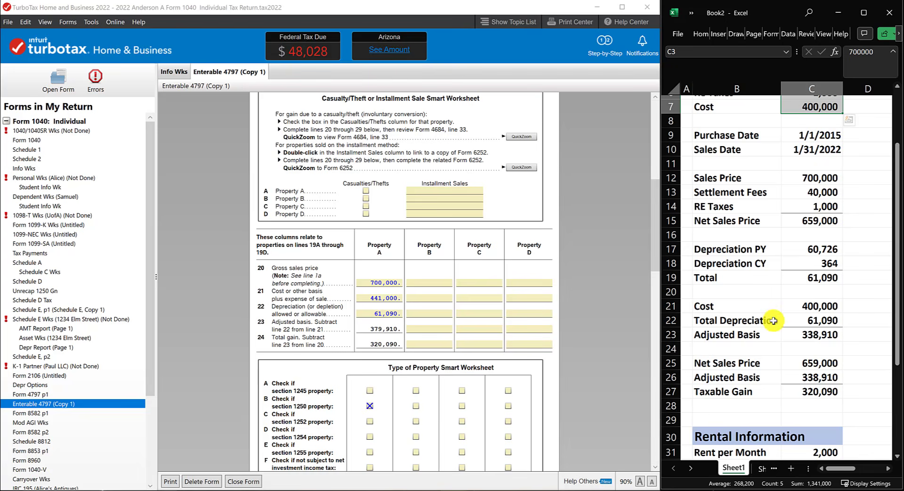
scroll(779, 269, up, 2)
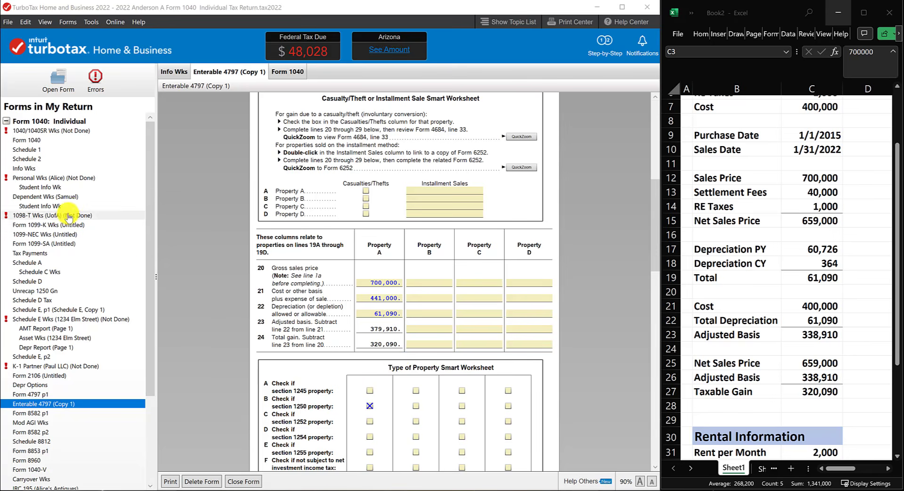
Step: Open Form 1040 and examine the capital gain on line 7, total income, deductions, taxable income and tax on line 16
click(27, 141)
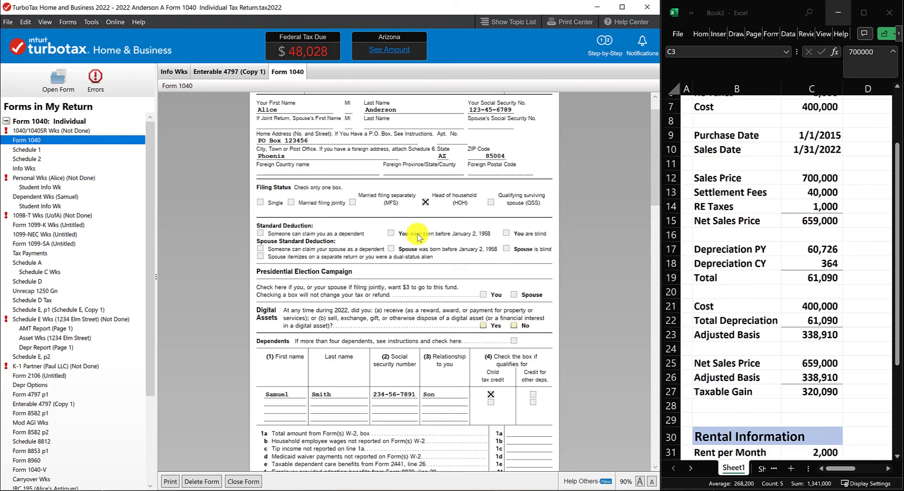
scroll(418, 233, down, 5)
scroll(418, 236, down, 1)
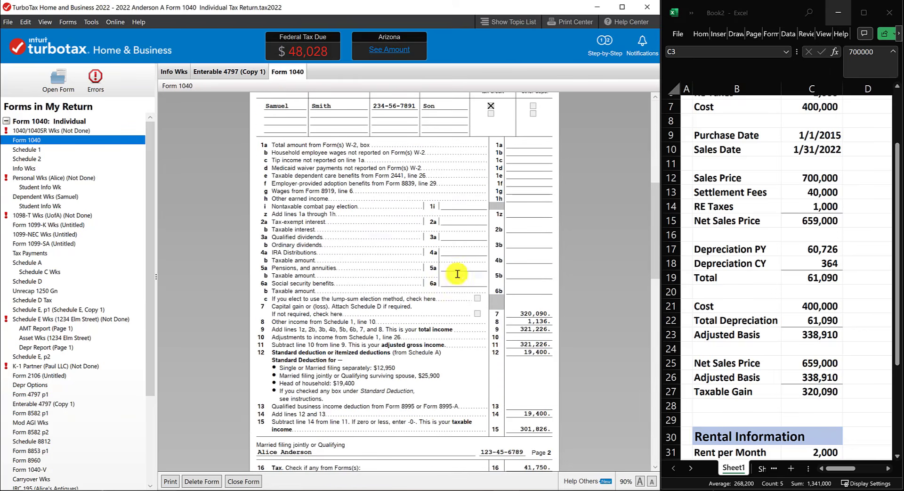
click(523, 321)
click(533, 313)
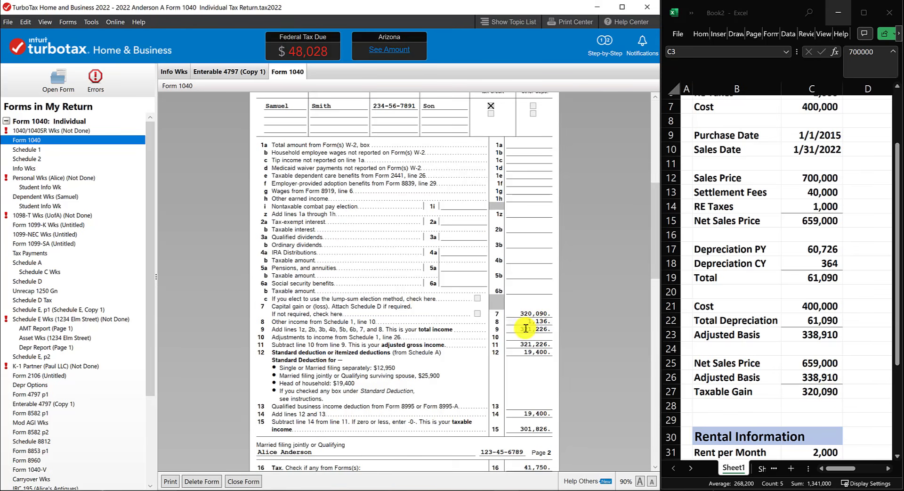
scroll(725, 282, up, 1)
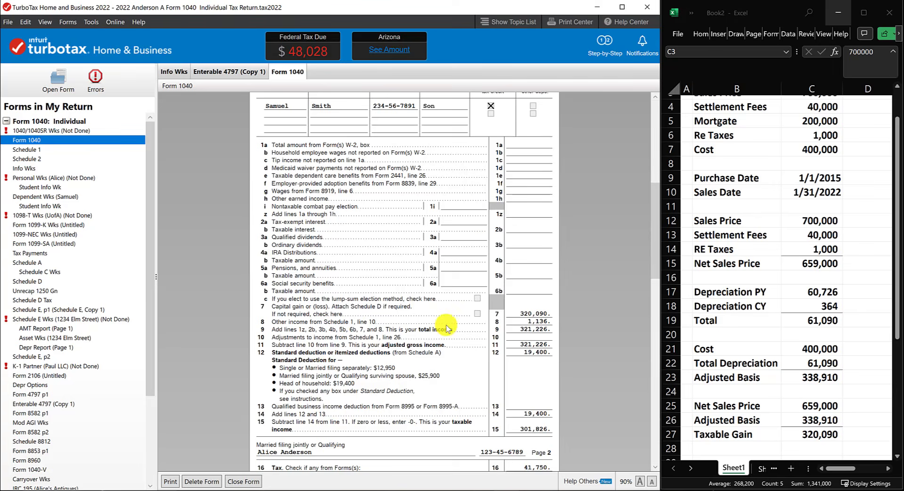
scroll(453, 300, up, 1)
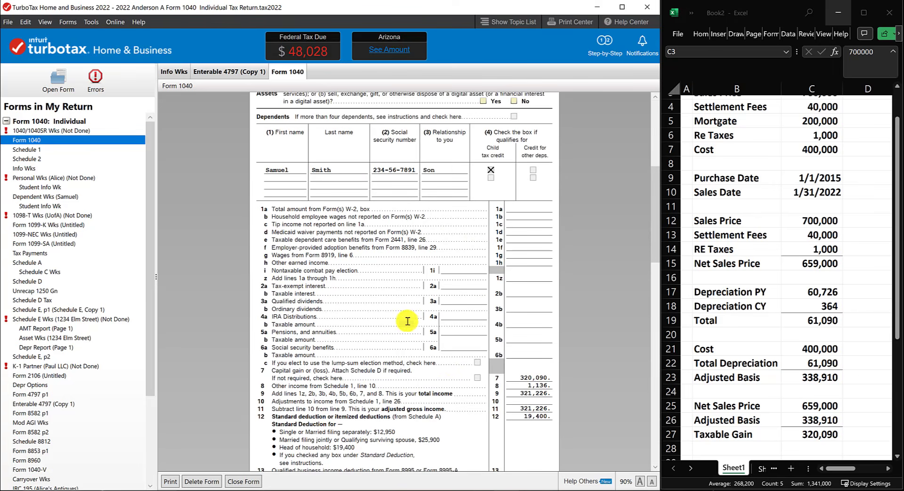
scroll(408, 318, down, 3)
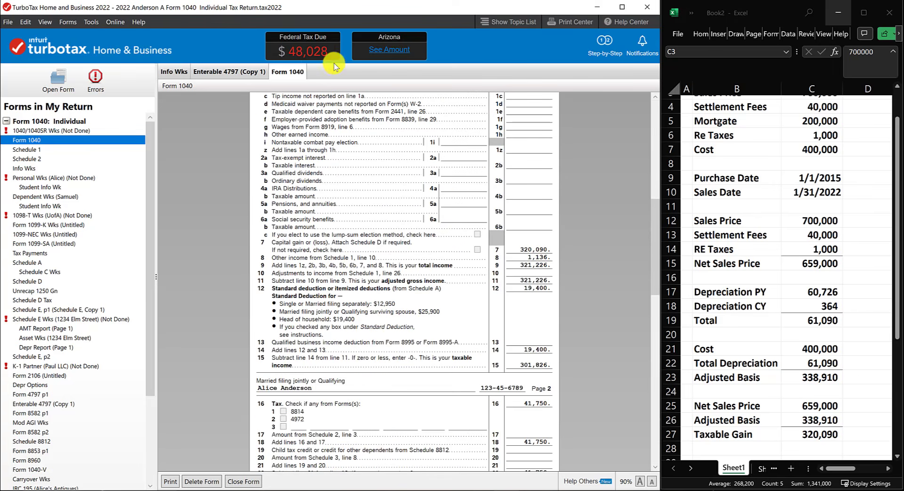